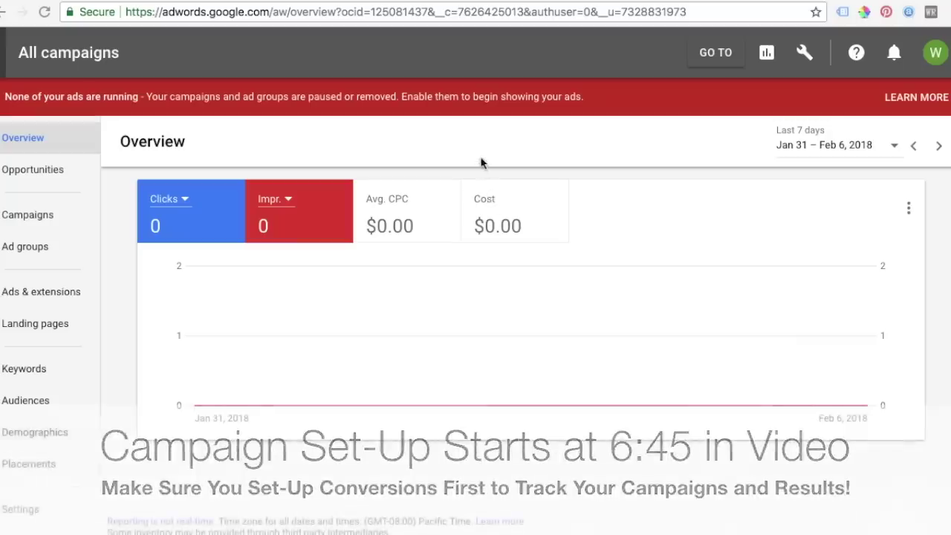
View the campaigns list and return to the account overview
left_click(43, 215)
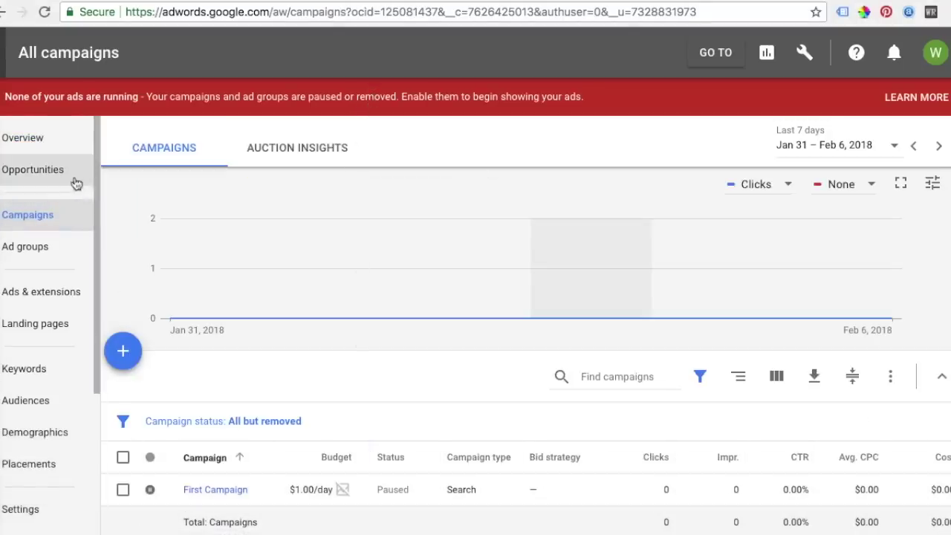
left_click(51, 142)
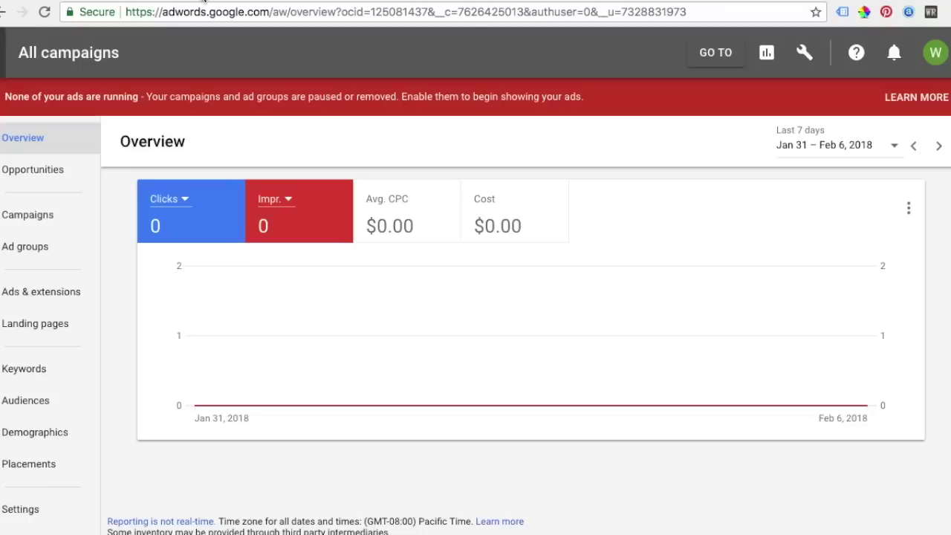
left_click(204, 2)
Open the details of the Google Analytics link in the AdWords linked accounts
left_click(808, 57)
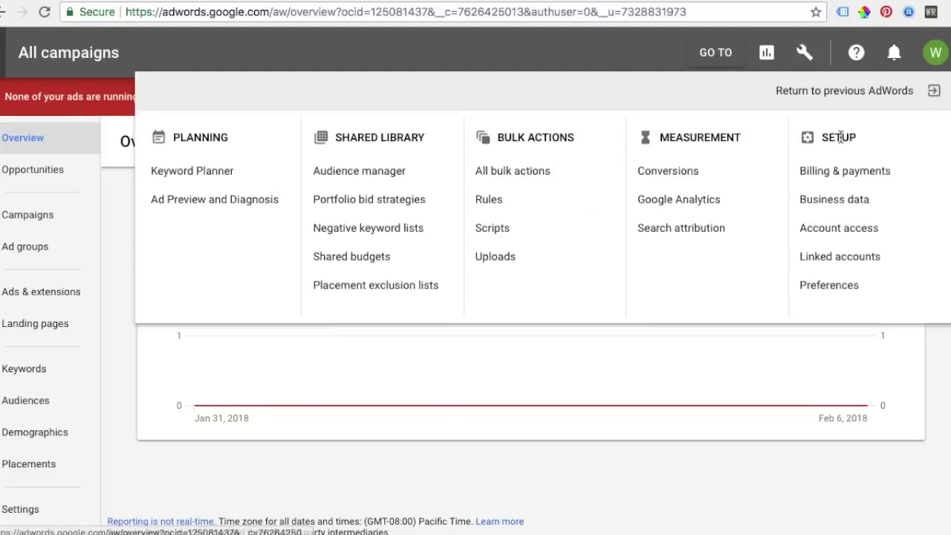
left_click(847, 262)
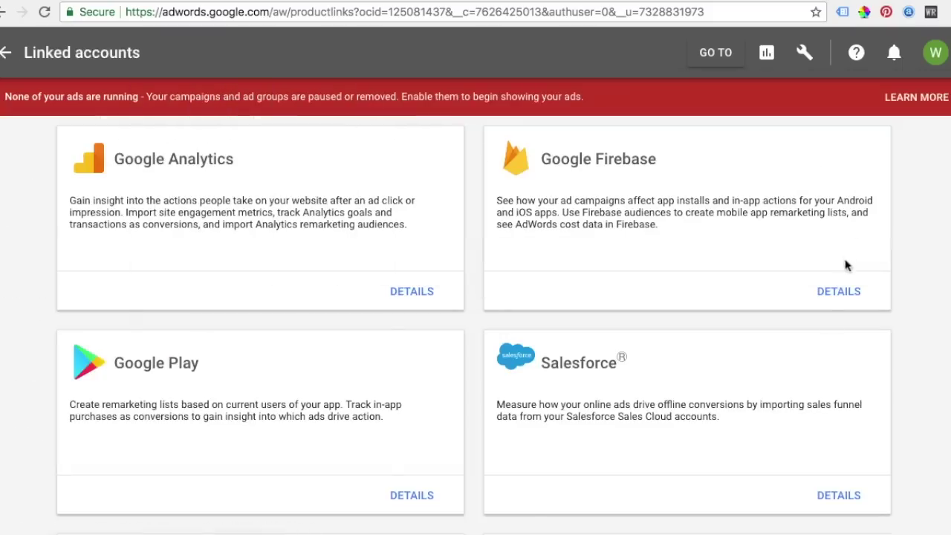
left_click(407, 291)
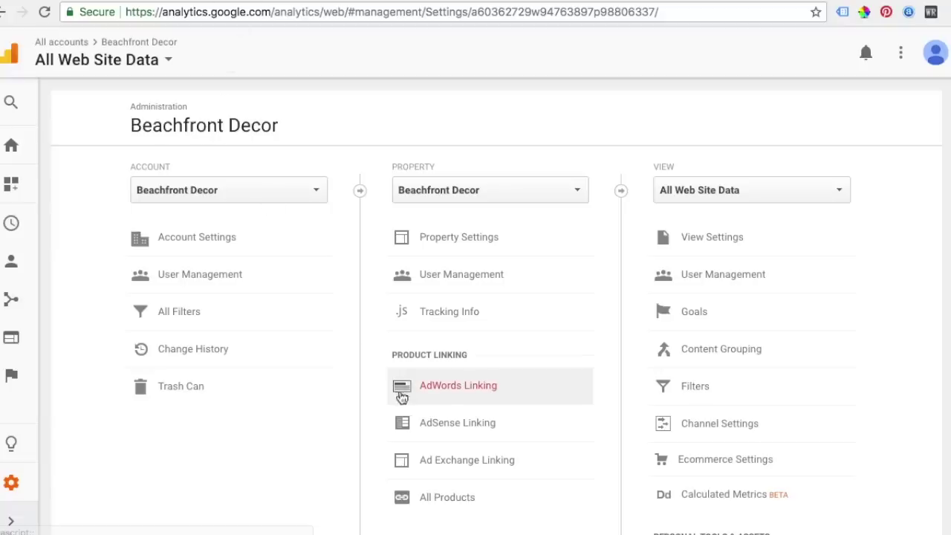
Open the AdWords link group of the Beachfront Decor property in Google Analytics and review its configuration
left_click(453, 393)
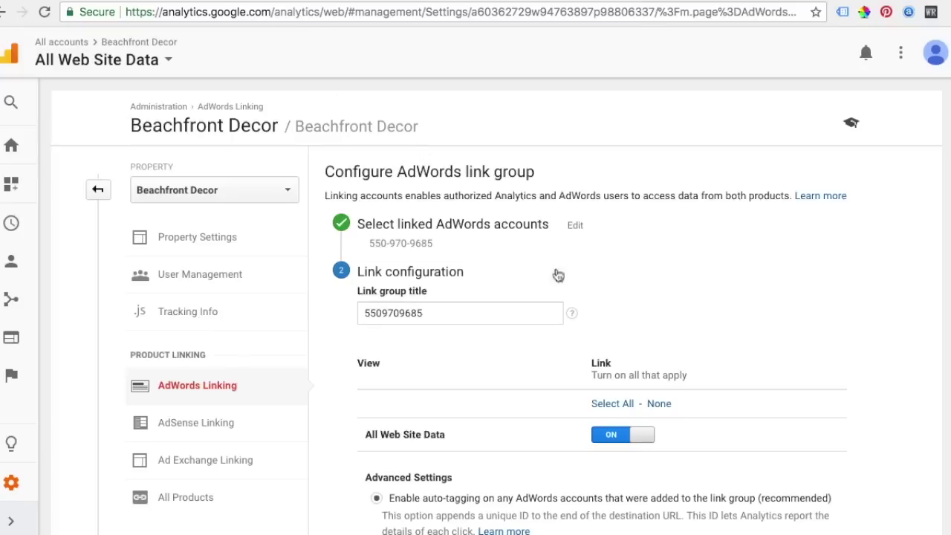
scroll(728, 301, "down", 1)
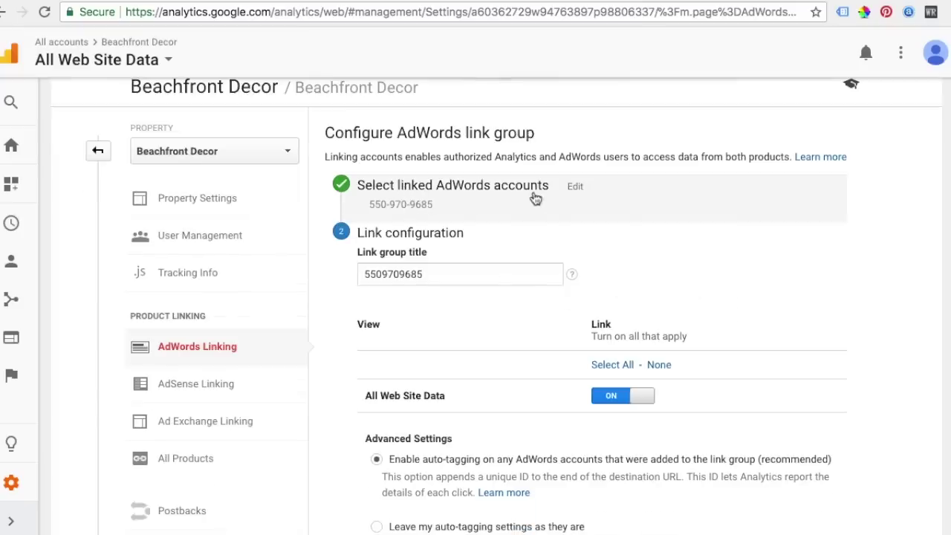
scroll(777, 260, "down", 5)
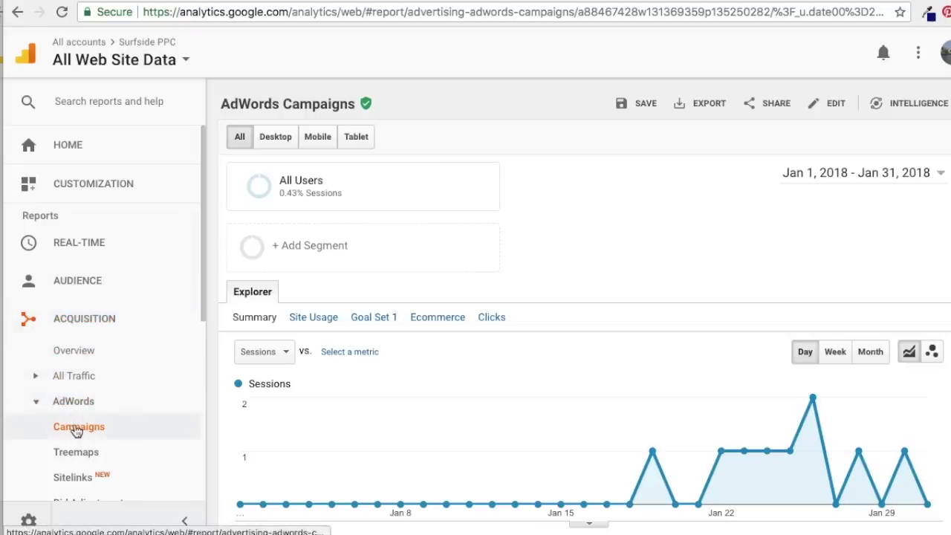
Show conversions for Goal 2: Newsletter and Giveaway in Surfside PPC's AdWords Campaigns report and review the campaign's figures
scroll(721, 204, "down", 5)
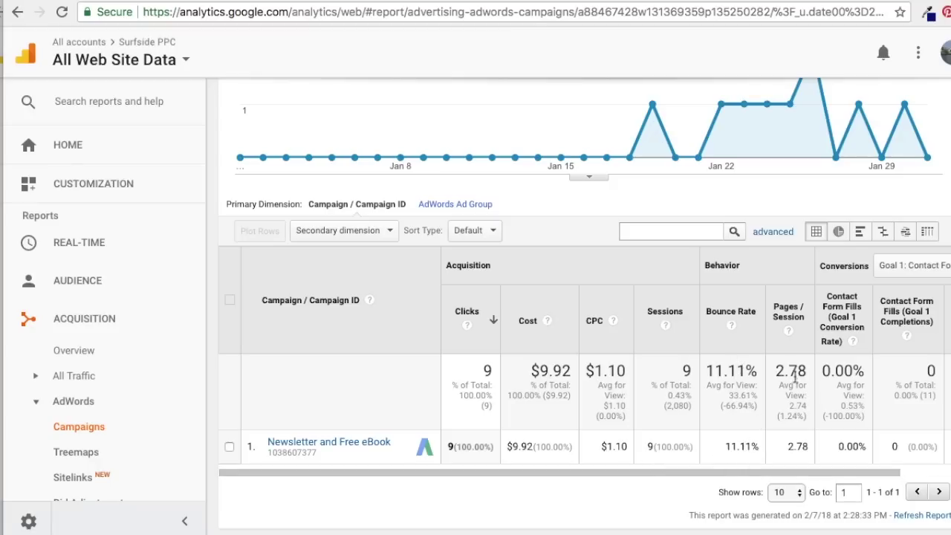
left_click(915, 475)
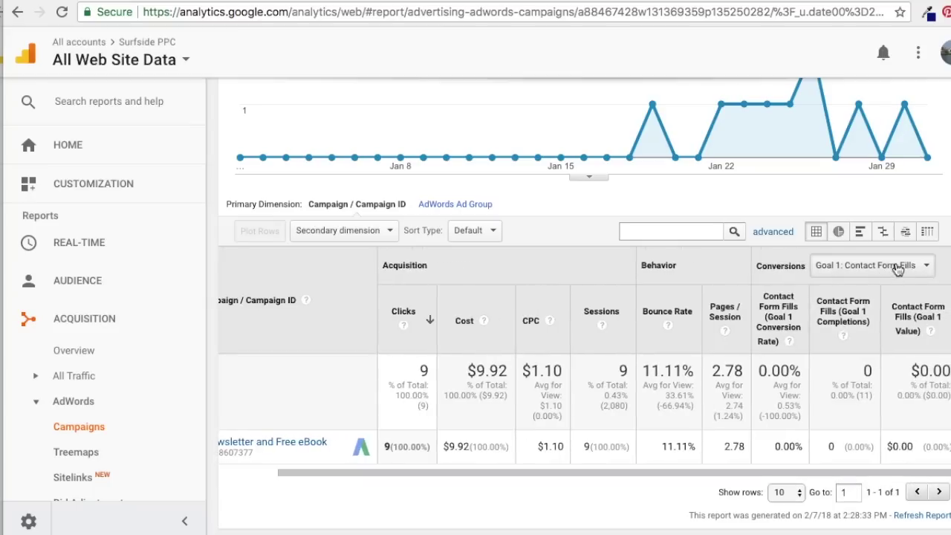
left_click(869, 265)
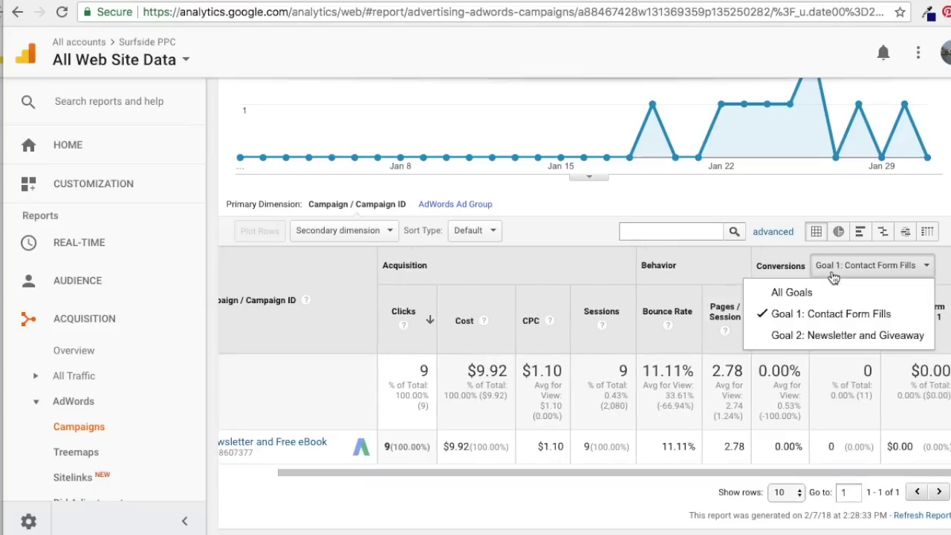
left_click(824, 332)
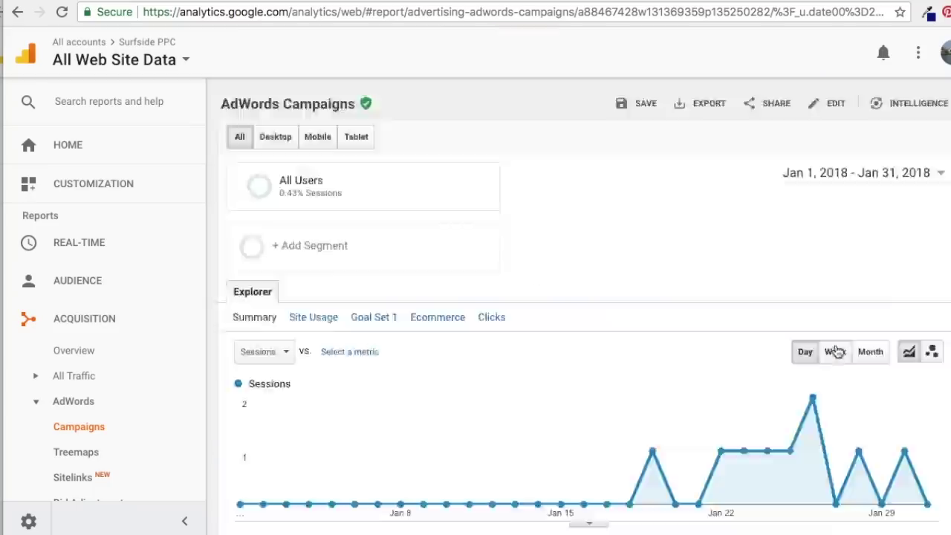
scroll(833, 349, "down", 5)
left_click_drag(811, 435, 921, 423)
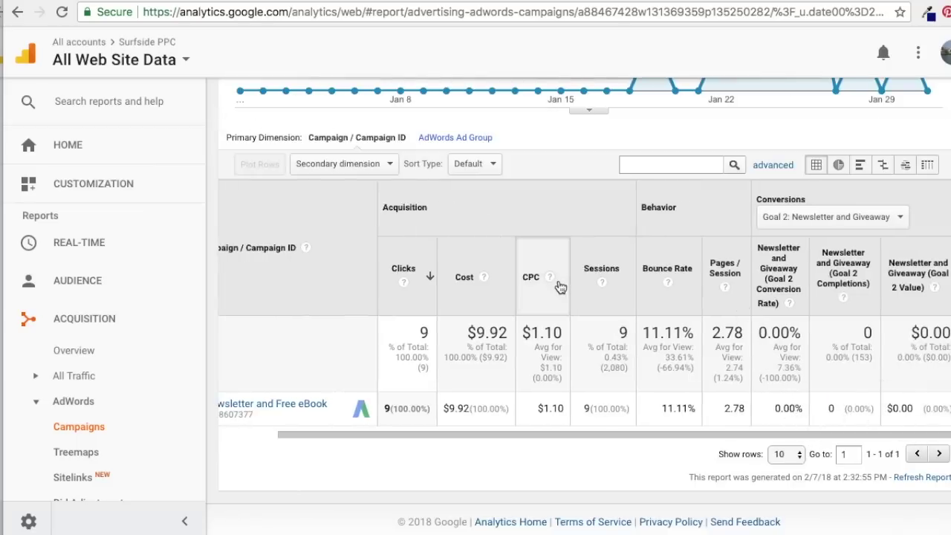
left_click_drag(345, 436, 280, 435)
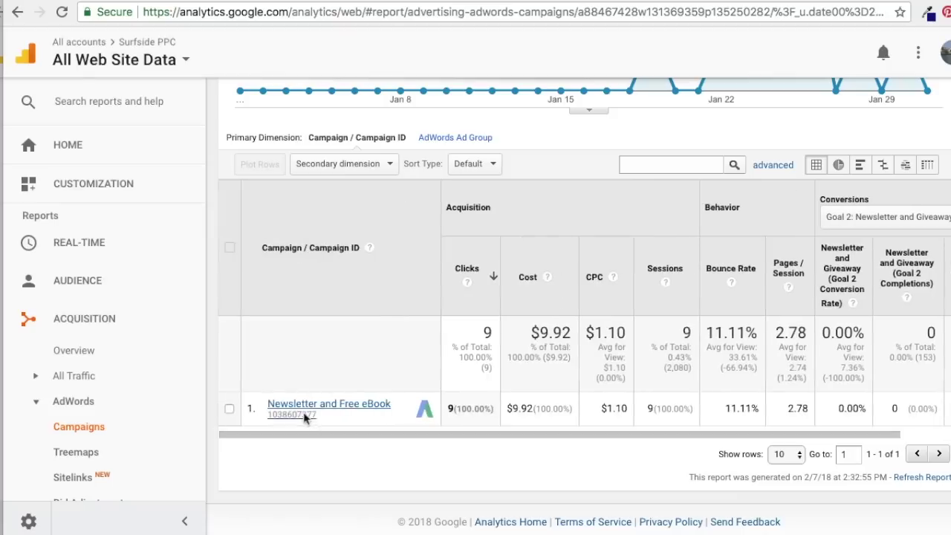
Drill into the Newsletter and Free eBook campaign, review its ad groups and change the primary dimension to Keyword
left_click(305, 408)
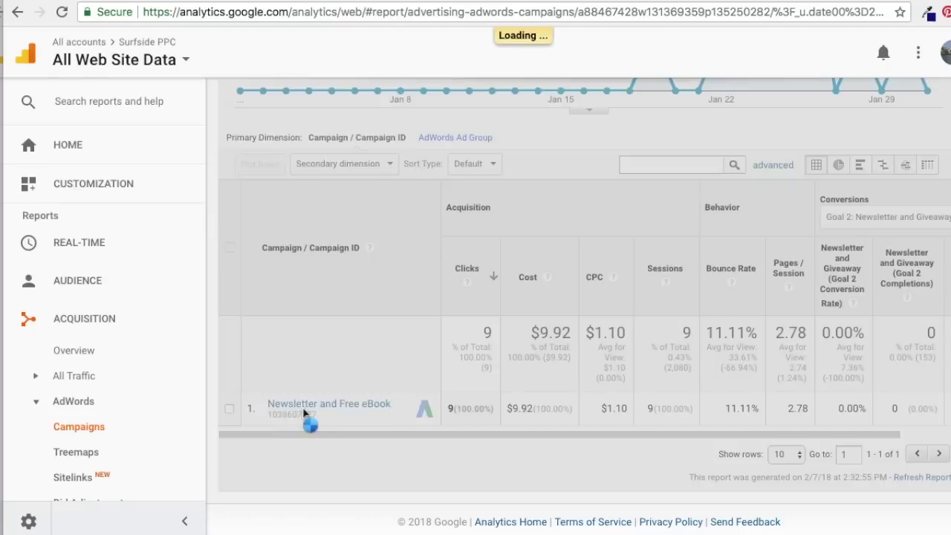
scroll(452, 399, "down", 3)
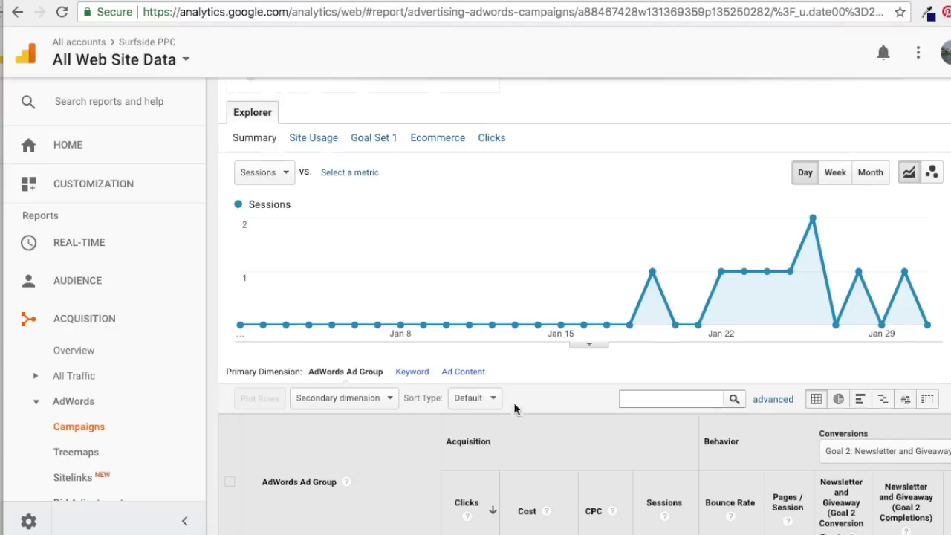
scroll(514, 408, "down", 3)
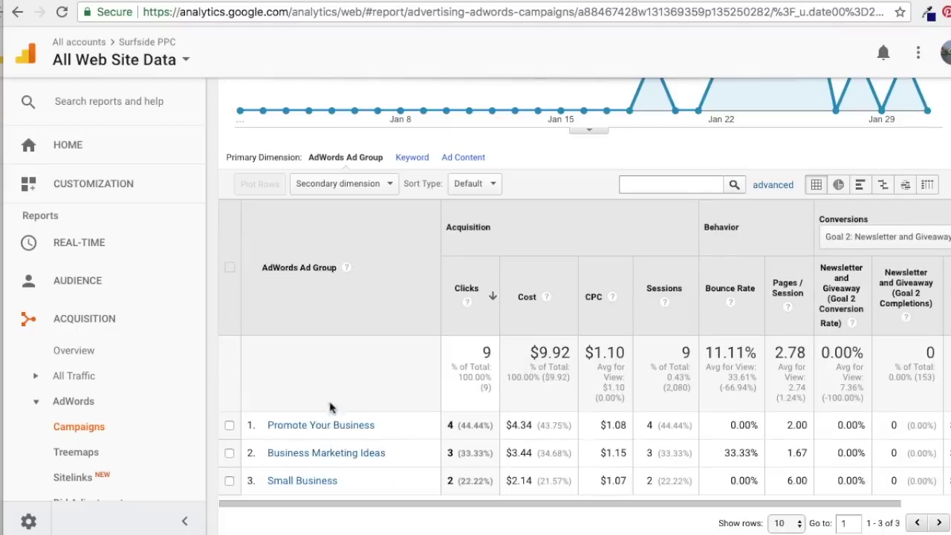
left_click(412, 158)
scroll(428, 300, "down", 2)
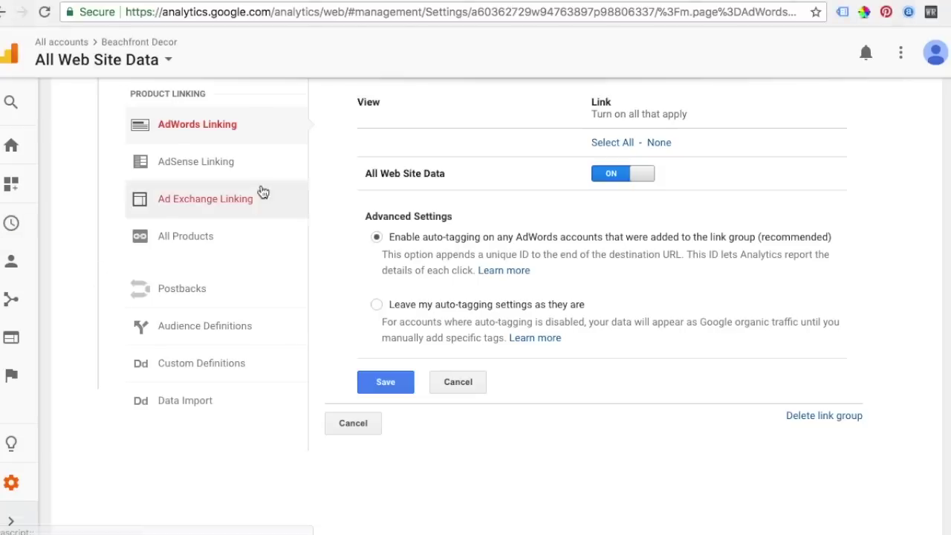
Return to the AdWords linked accounts and leave the Google Analytics link page
scroll(259, 191, "up", 5)
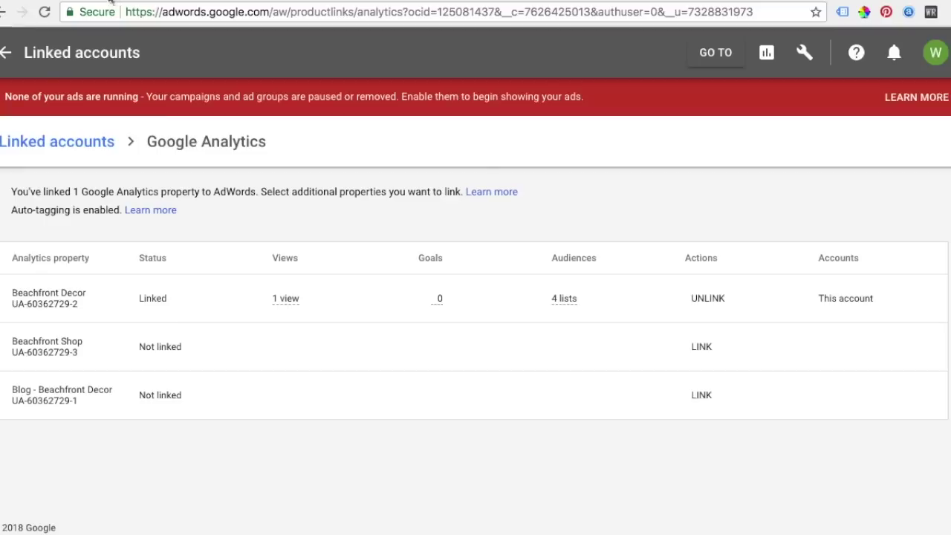
left_click(5, 54)
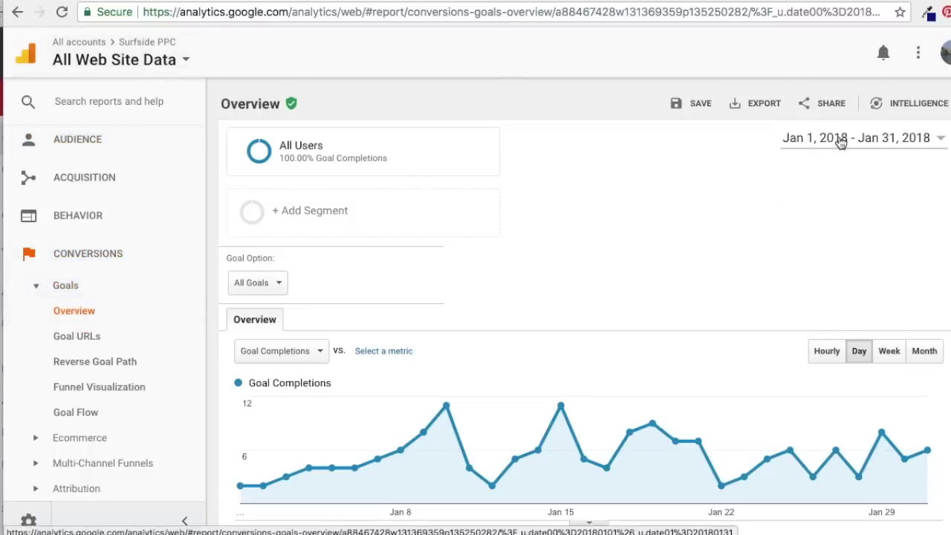
Review the goal completions overview for Surfside PPC and open the goals settings of its All Web Site Data view
scroll(654, 268, "down", 5)
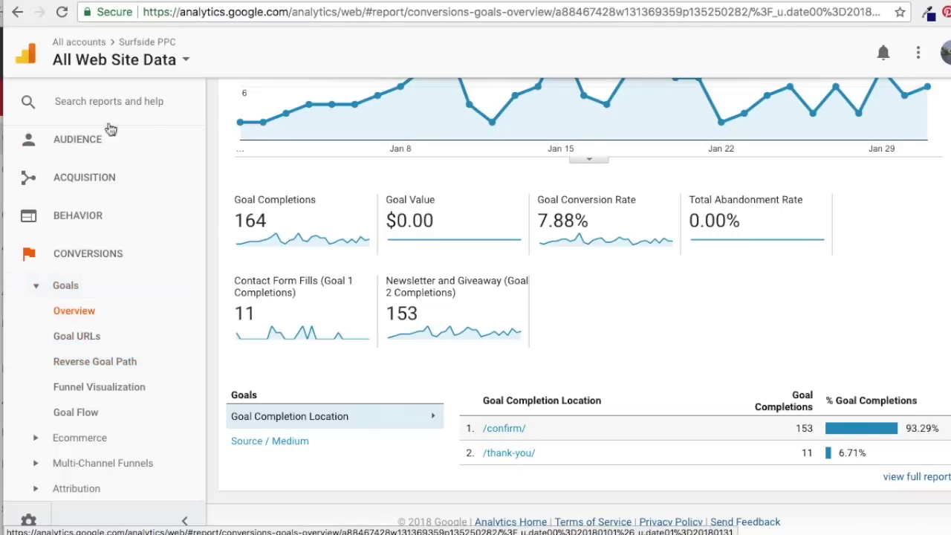
left_click(59, 257)
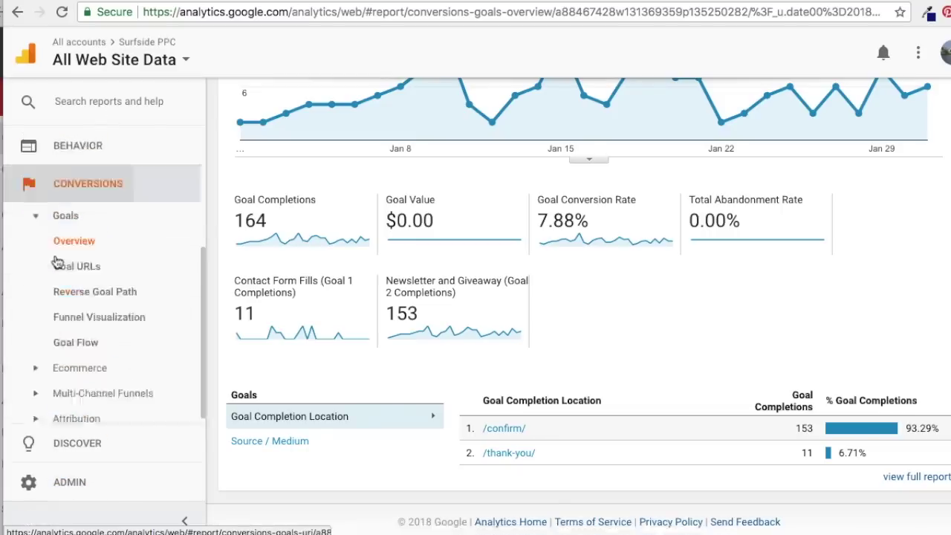
left_click(78, 499)
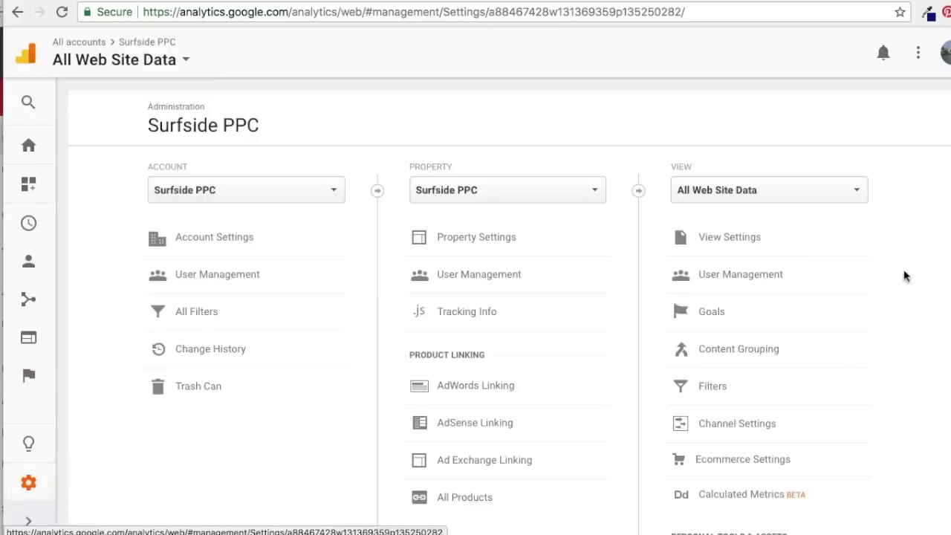
left_click(711, 324)
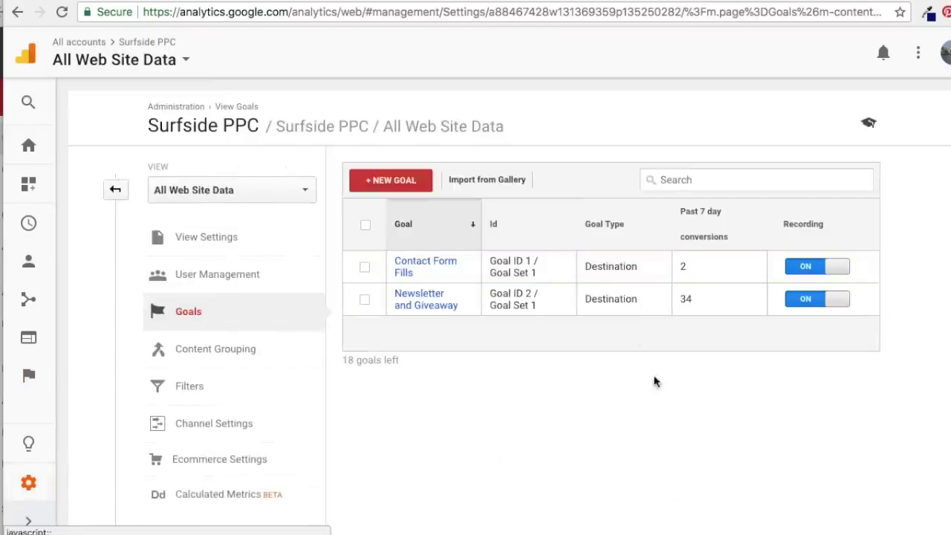
Start a new goal, look over the templates and choose the Custom goal setup
left_click(401, 182)
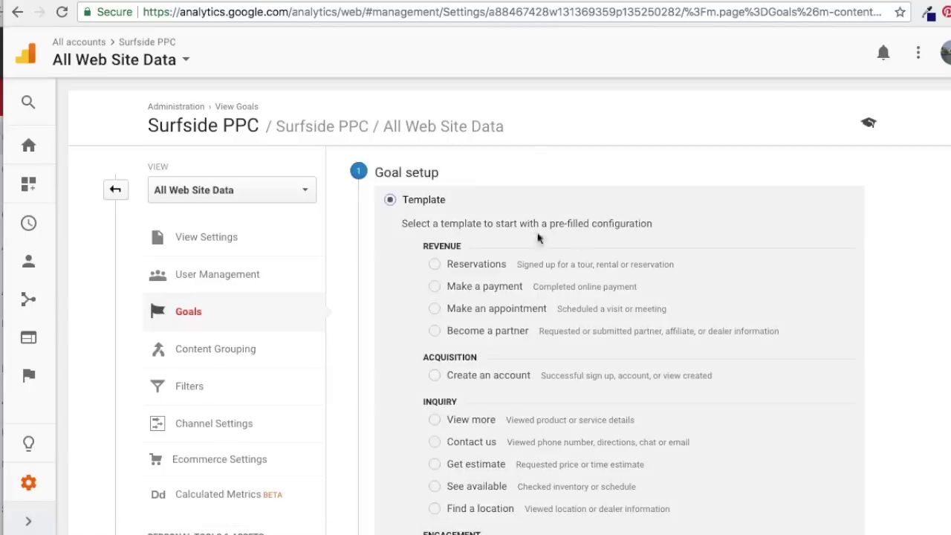
scroll(910, 325, "down", 2)
scroll(883, 289, "up", 1)
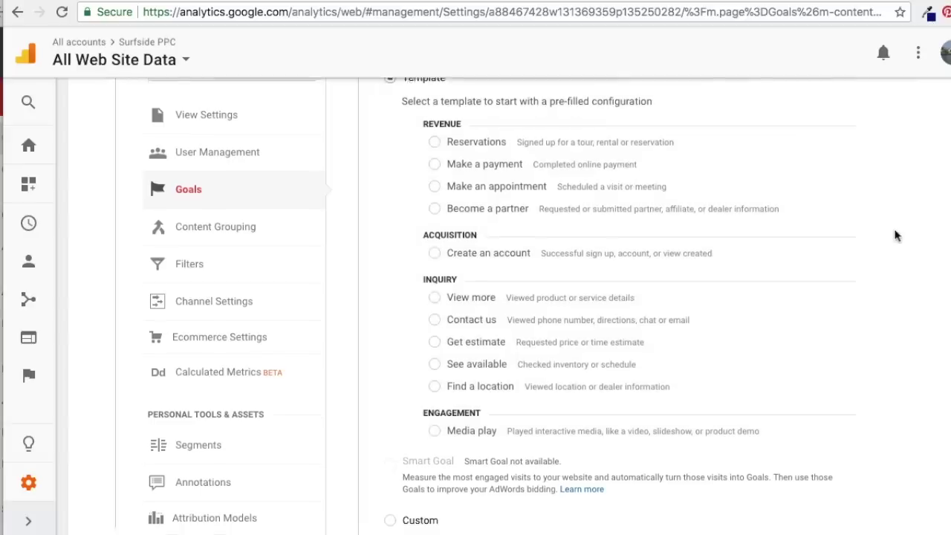
scroll(898, 236, "down", 2)
left_click(390, 394)
left_click(397, 450)
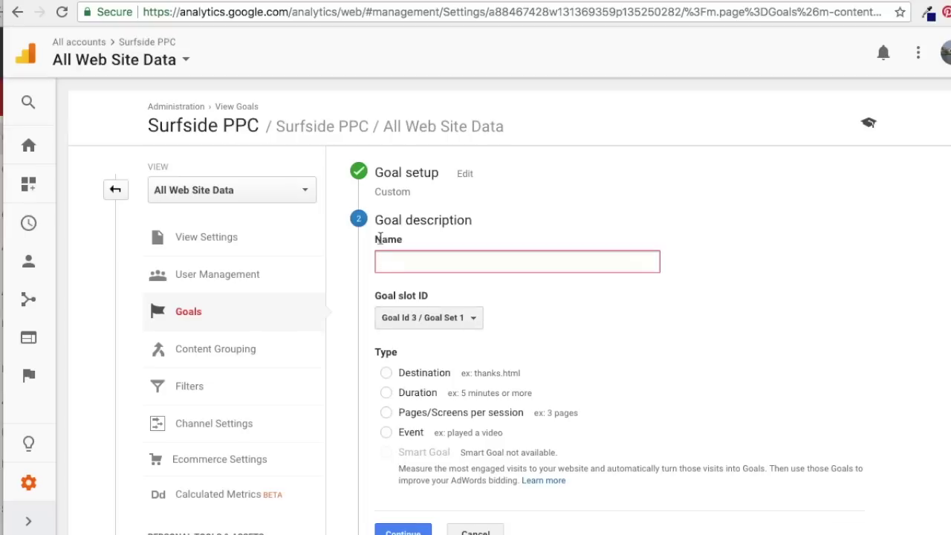
Try the Duration, Pages/Screens per session and Event goal types, and settle on Destination
left_click(386, 373)
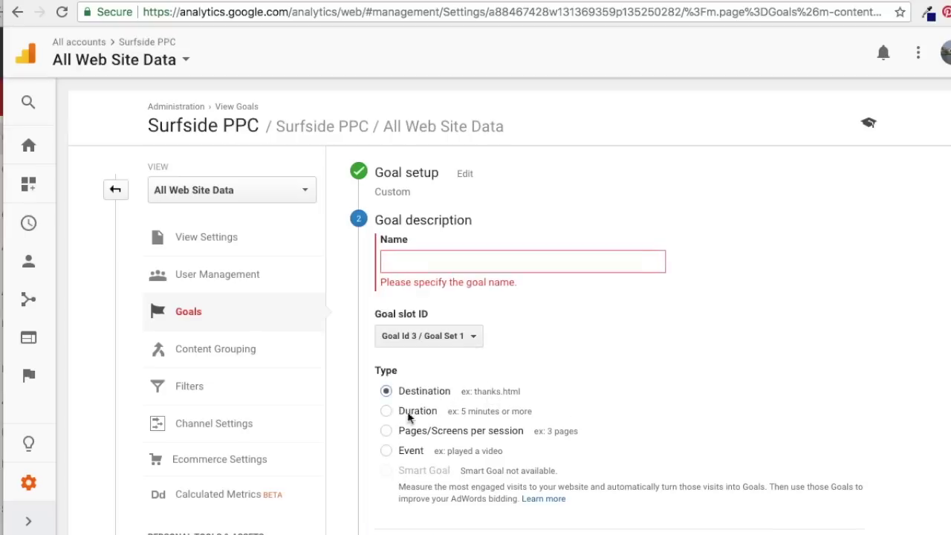
left_click(386, 411)
left_click(394, 431)
left_click(385, 452)
left_click(386, 392)
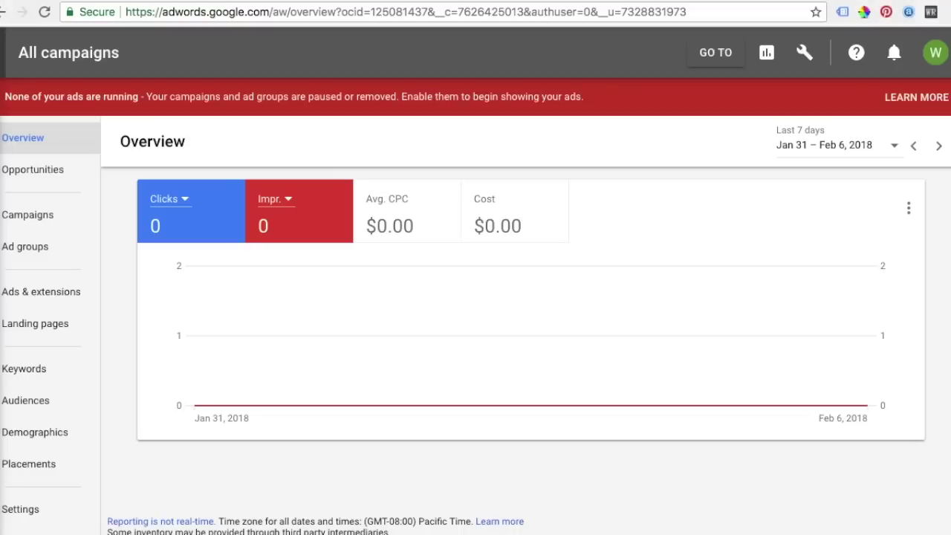
Open the AdWords conversion actions and start a new conversion action
left_click(806, 55)
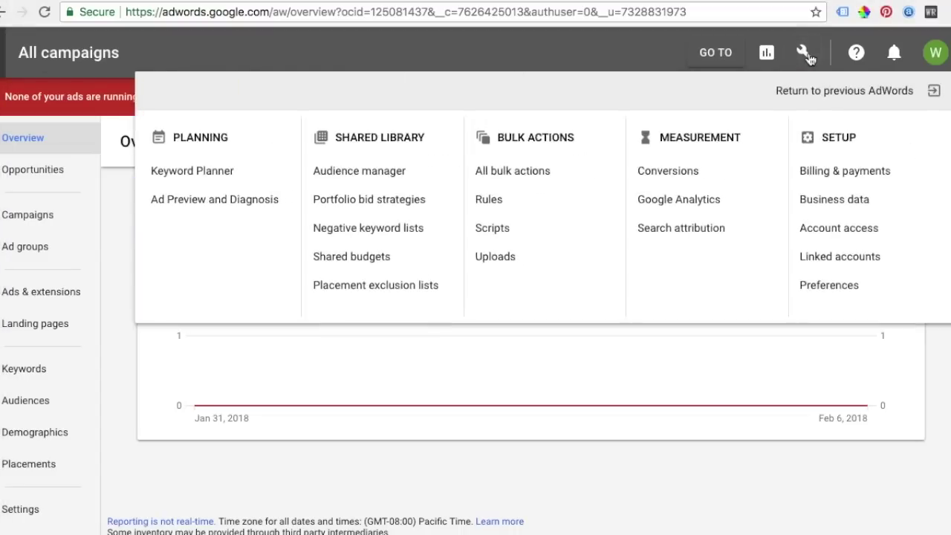
left_click(674, 176)
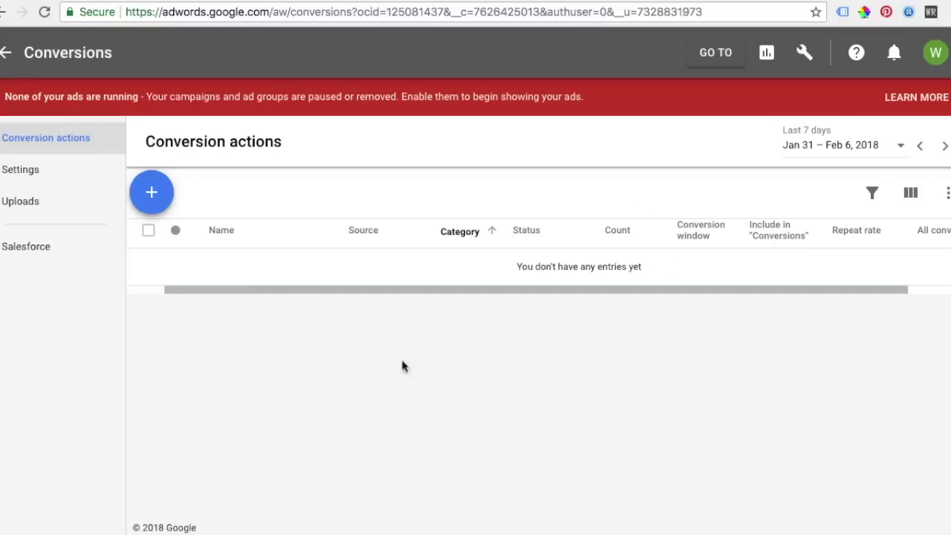
left_click(151, 195)
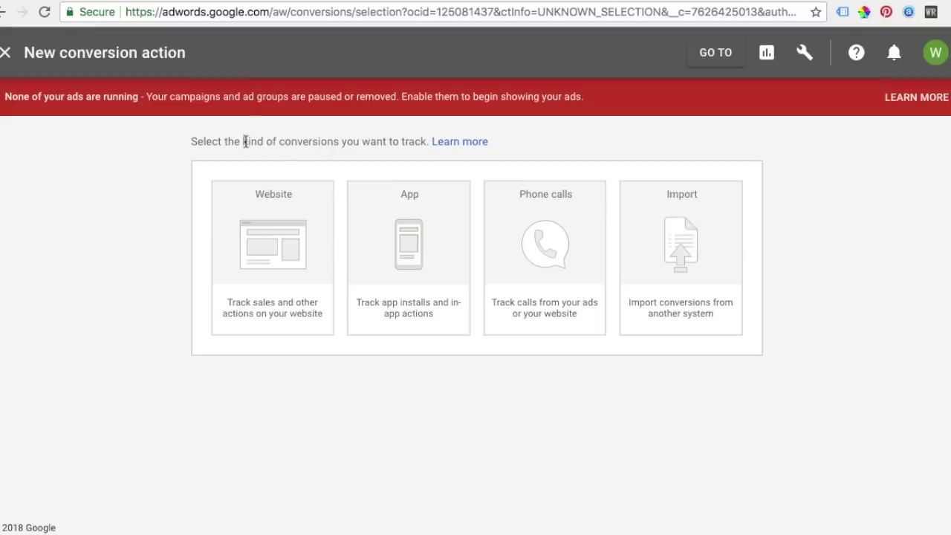
Choose Import with Google Analytics as the conversion source and continue to the list of importable goals and transactions
left_click(662, 290)
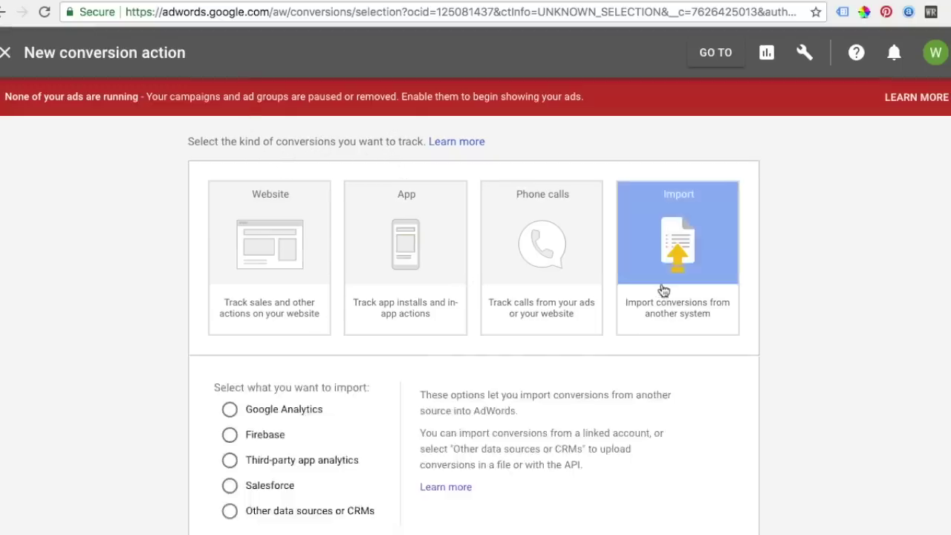
left_click(232, 266)
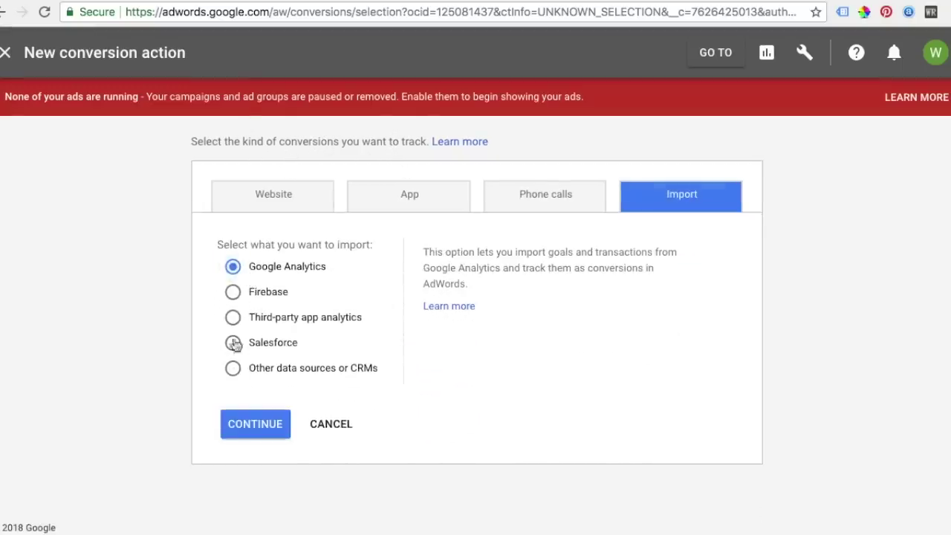
left_click(241, 421)
scroll(395, 195, "down", 2)
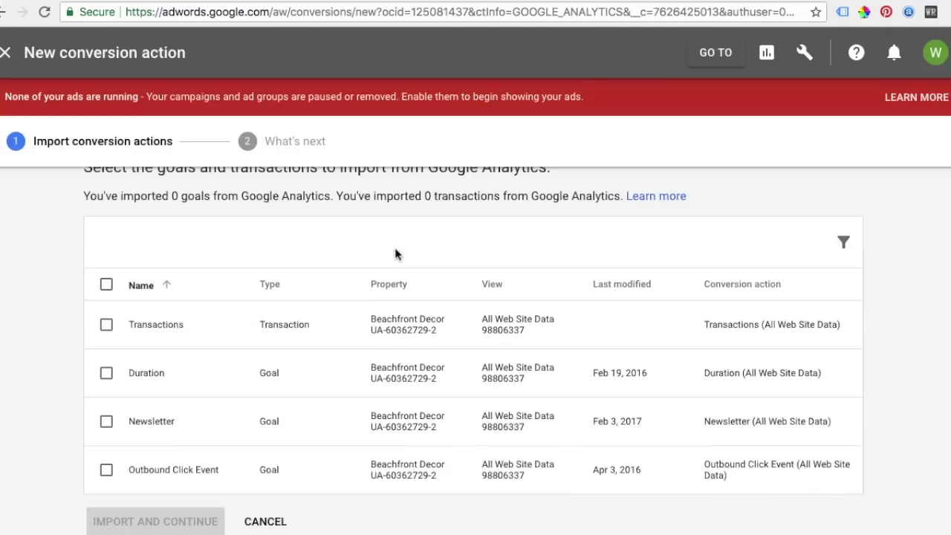
Import the Transactions and Newsletter entries from Google Analytics, finish the import and check their status in the conversion actions list
left_click(107, 297)
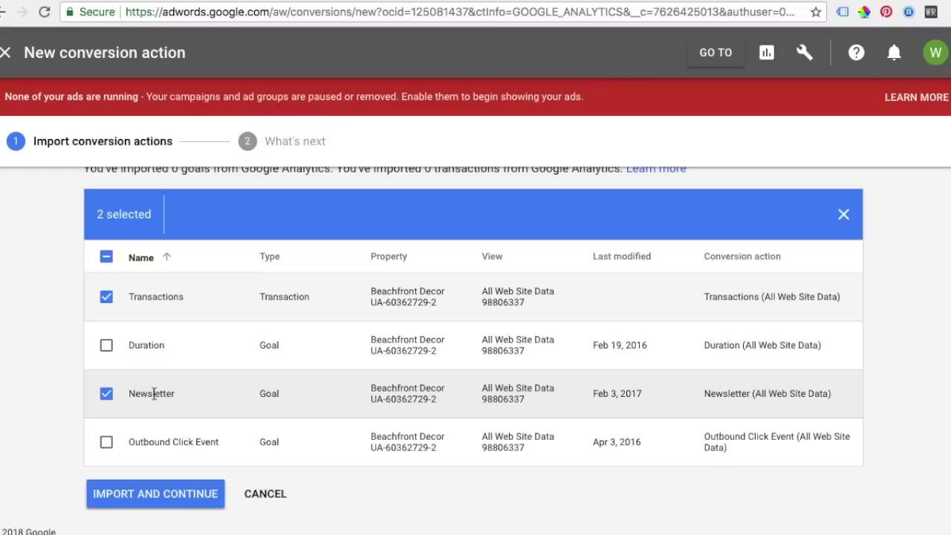
left_click(148, 483)
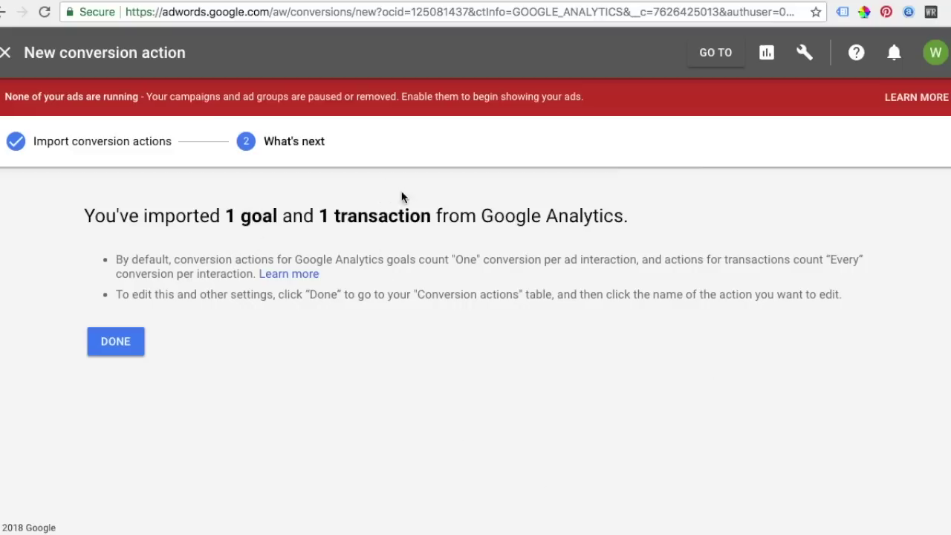
left_click(111, 346)
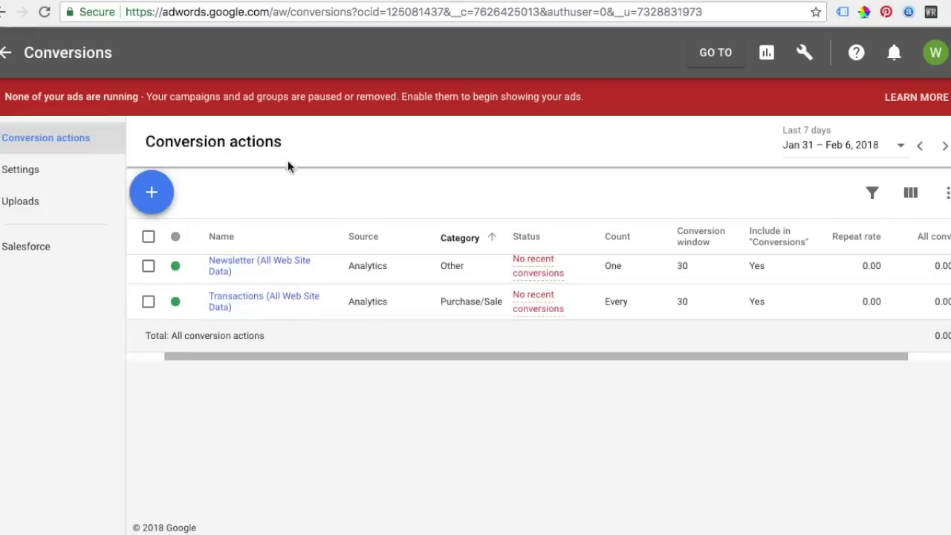
mouse_move(544, 259)
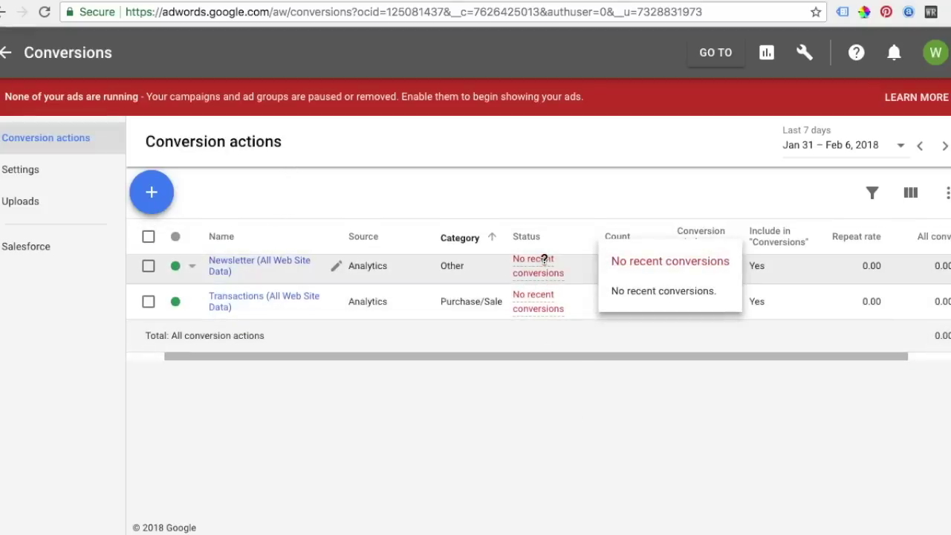
mouse_move(528, 310)
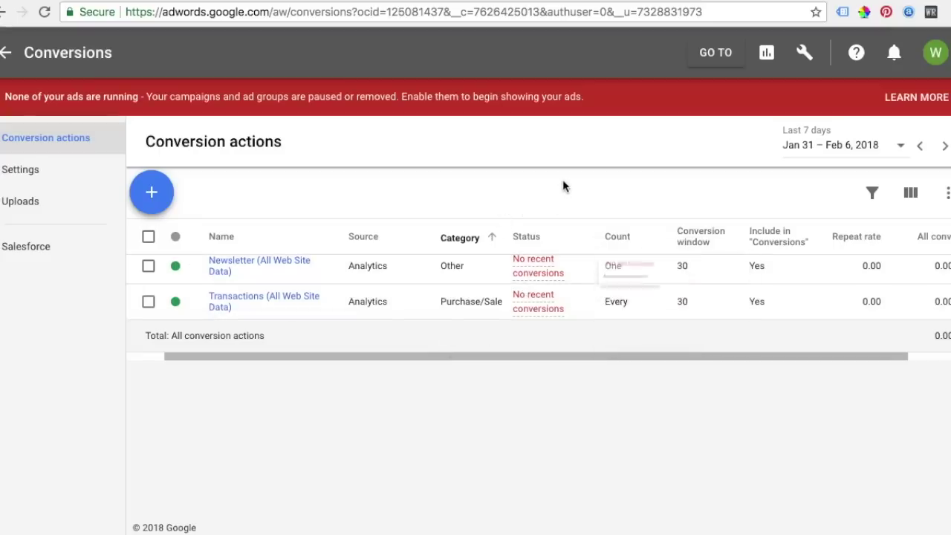
Leave the conversions page, go to the list of all campaigns and start a new campaign
left_click(6, 58)
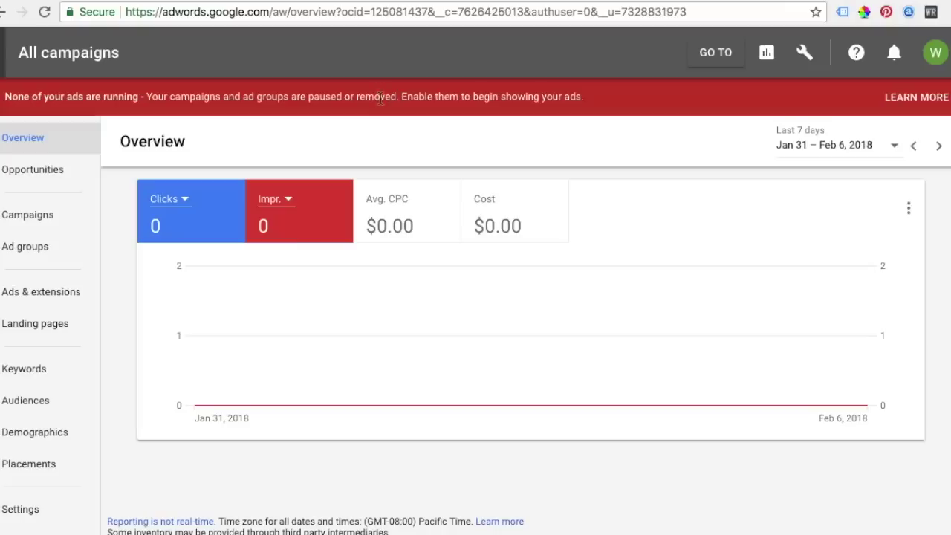
left_click(46, 223)
scroll(393, 443, "down", 1)
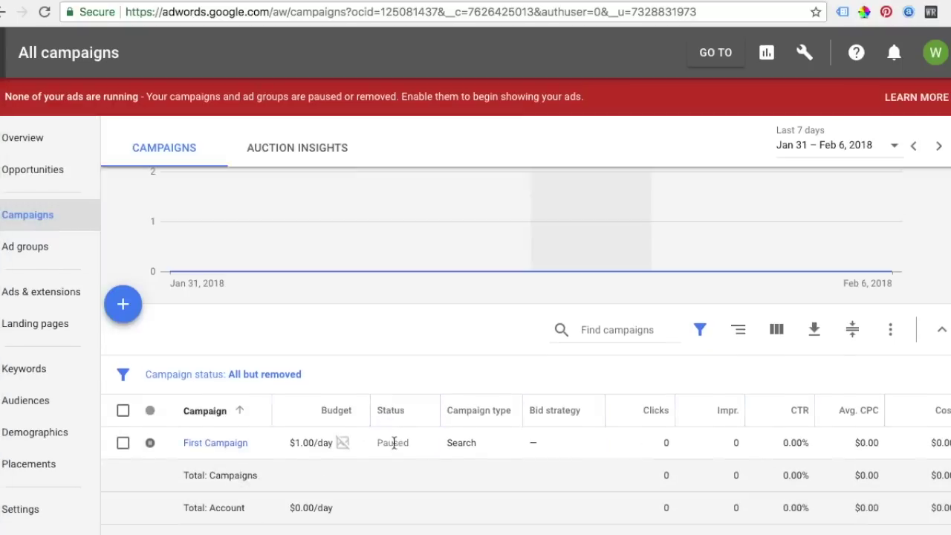
left_click(123, 306)
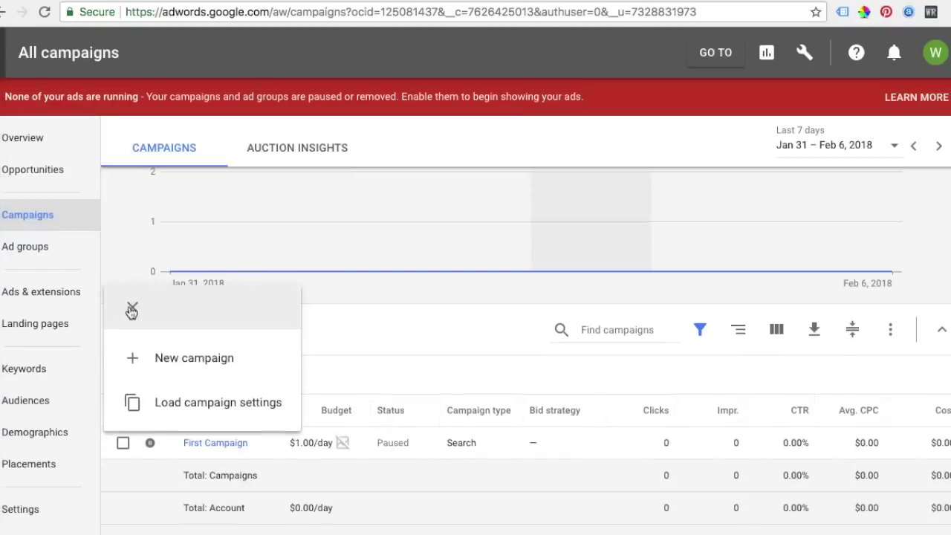
left_click(171, 359)
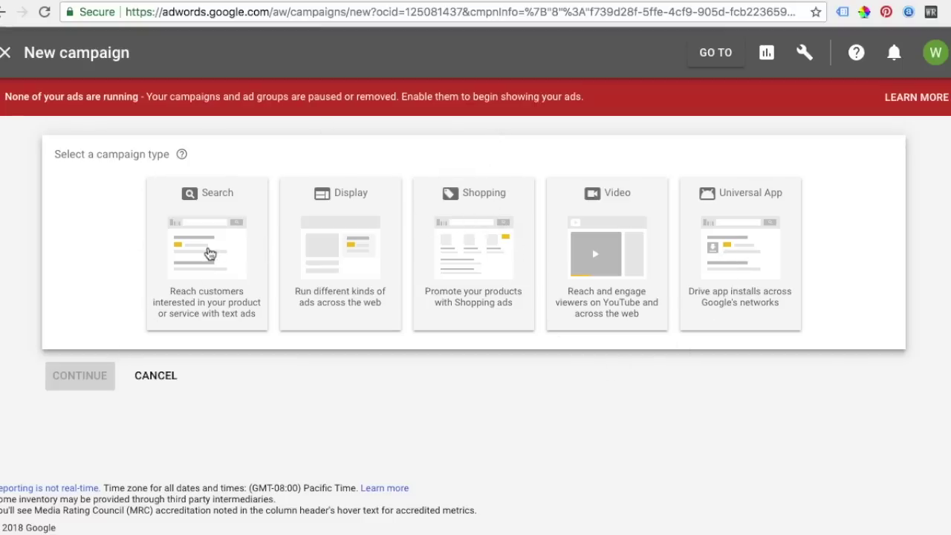
Choose Search as the campaign type and Sales as the campaign's goal
left_click(210, 251)
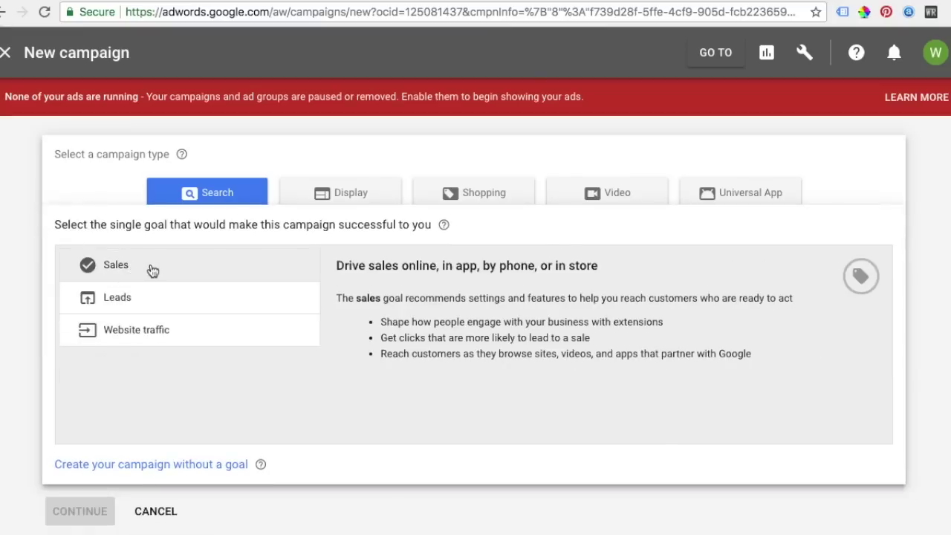
left_click(184, 271)
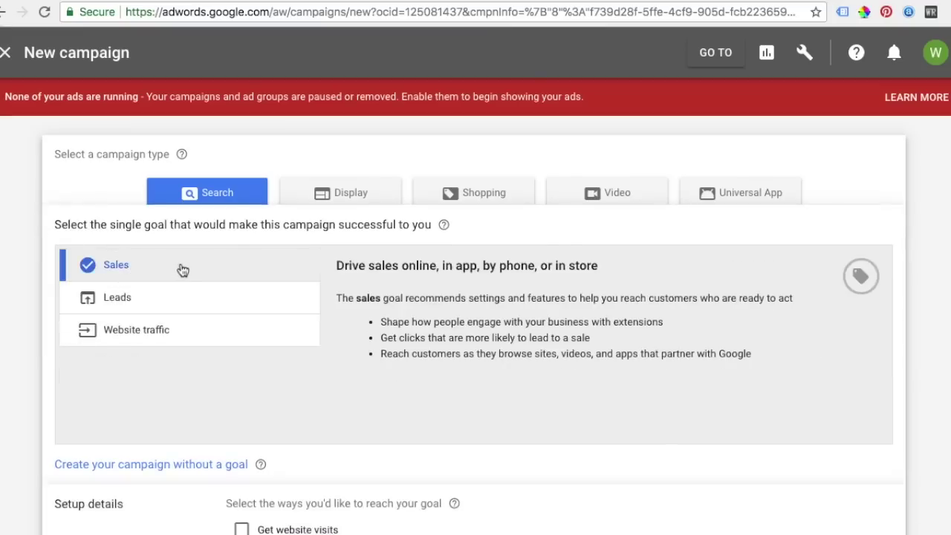
scroll(627, 301, "down", 3)
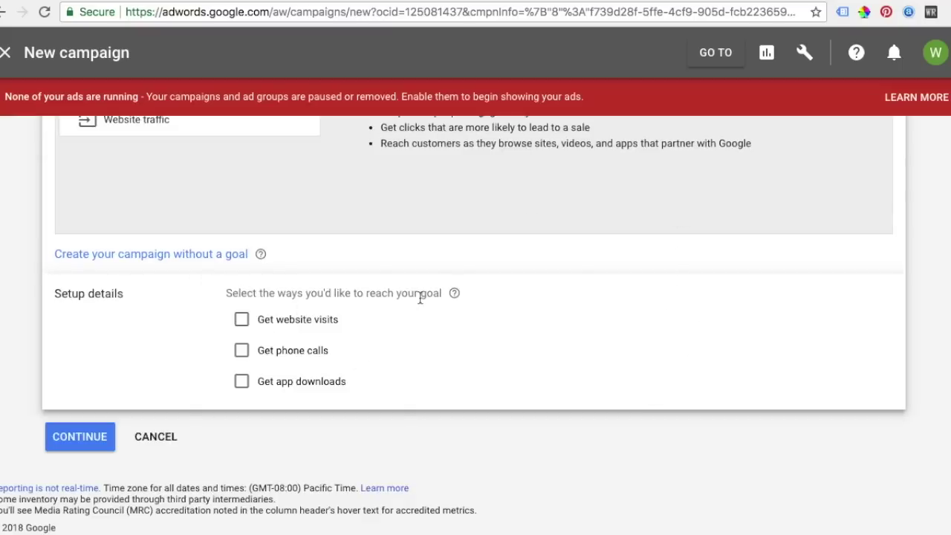
left_click(242, 321)
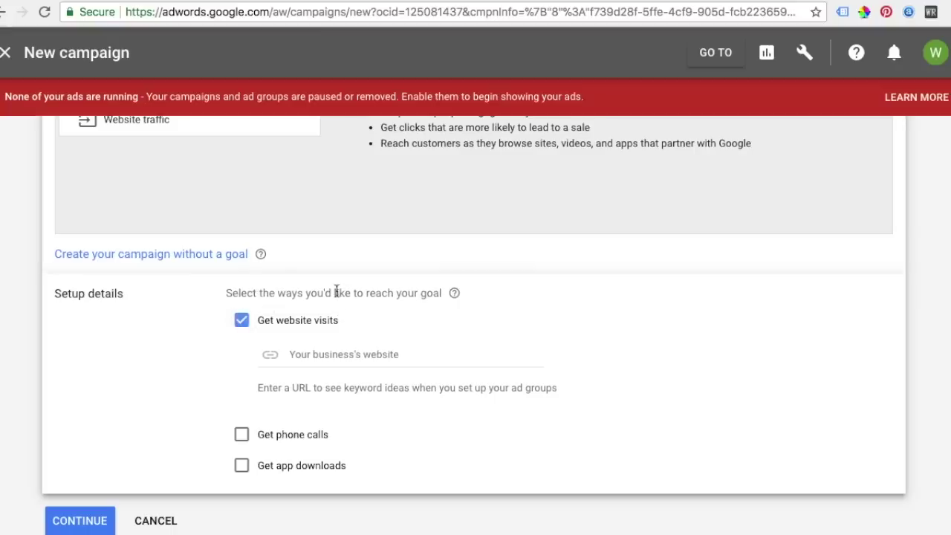
left_click(313, 350)
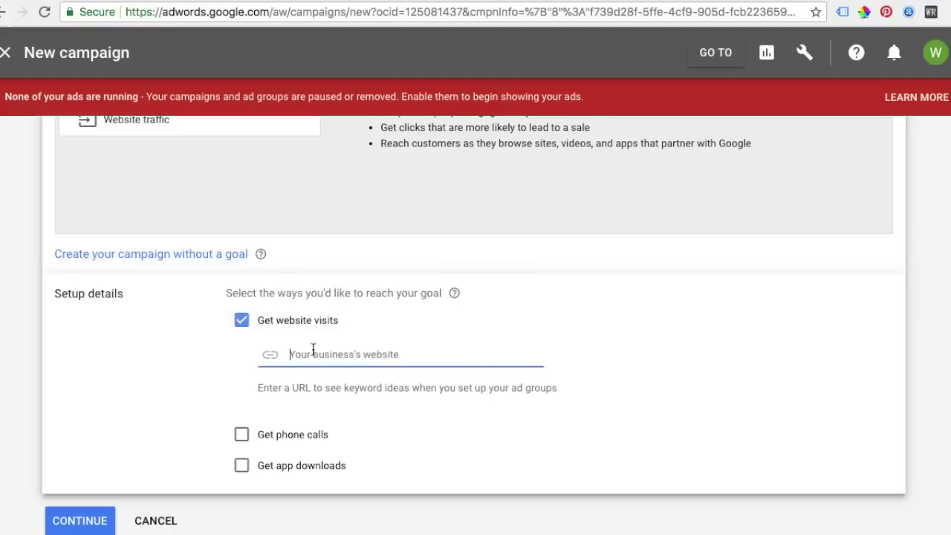
type("http://www.beachfrontdecor.com")
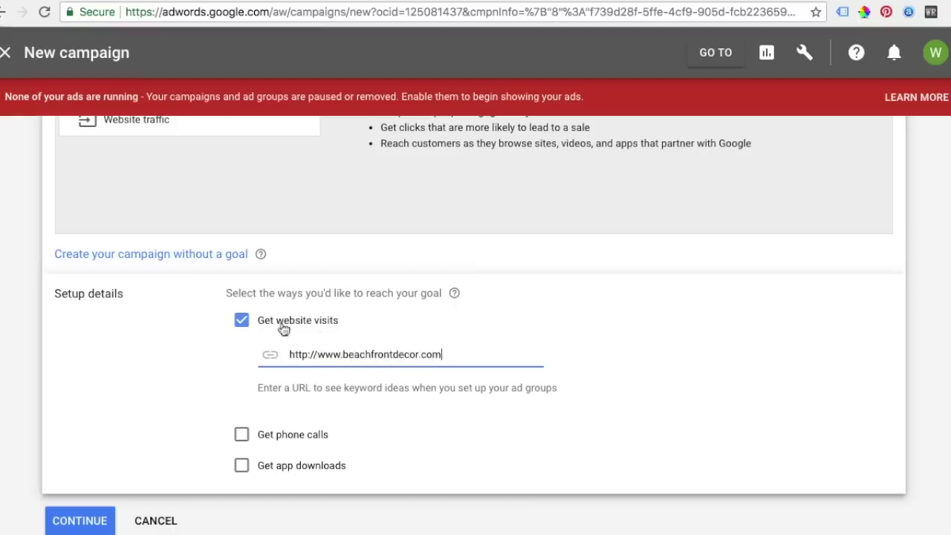
scroll(260, 245, "up", 2)
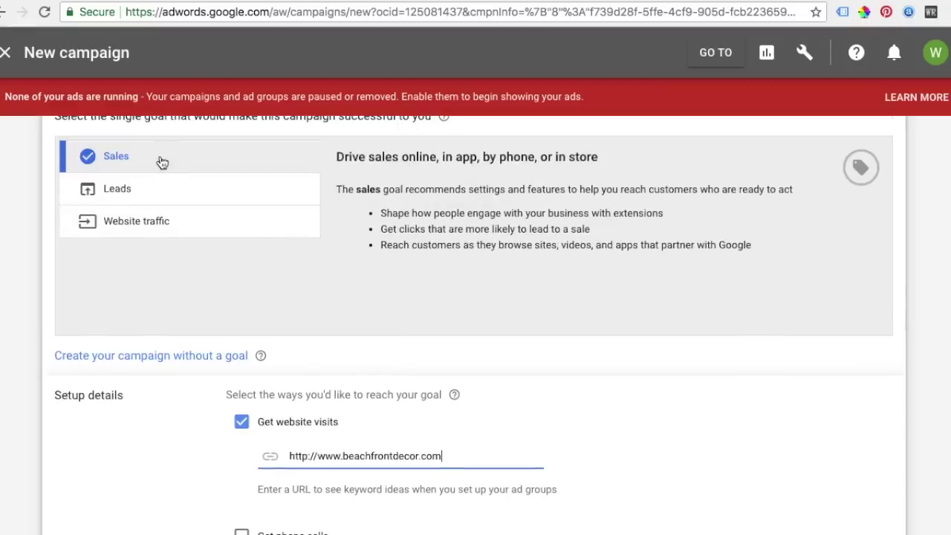
scroll(142, 293, "down", 1)
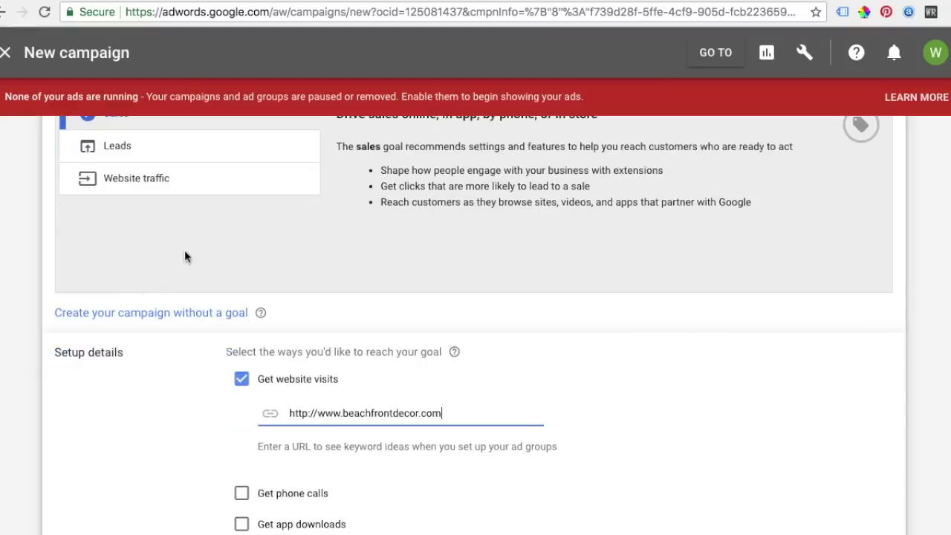
scroll(387, 298, "up", 1)
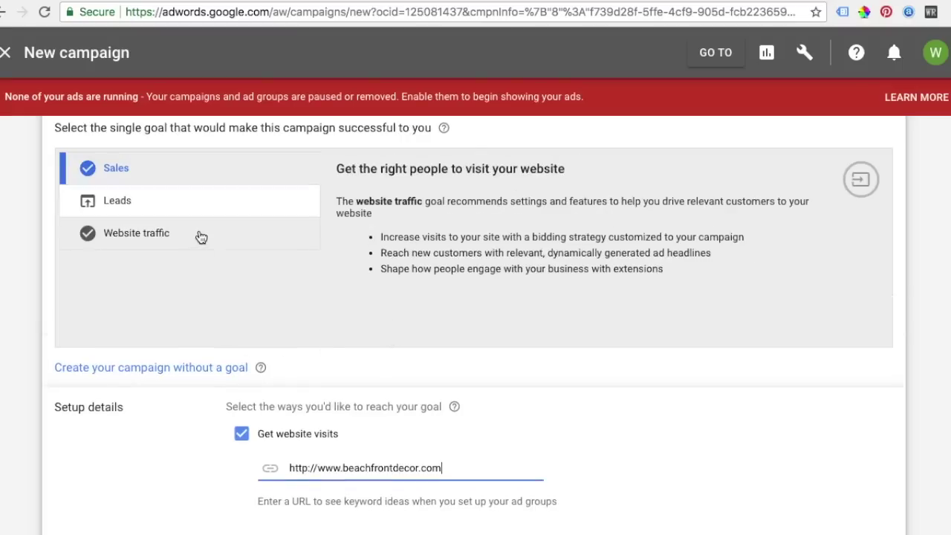
scroll(668, 407, "down", 1)
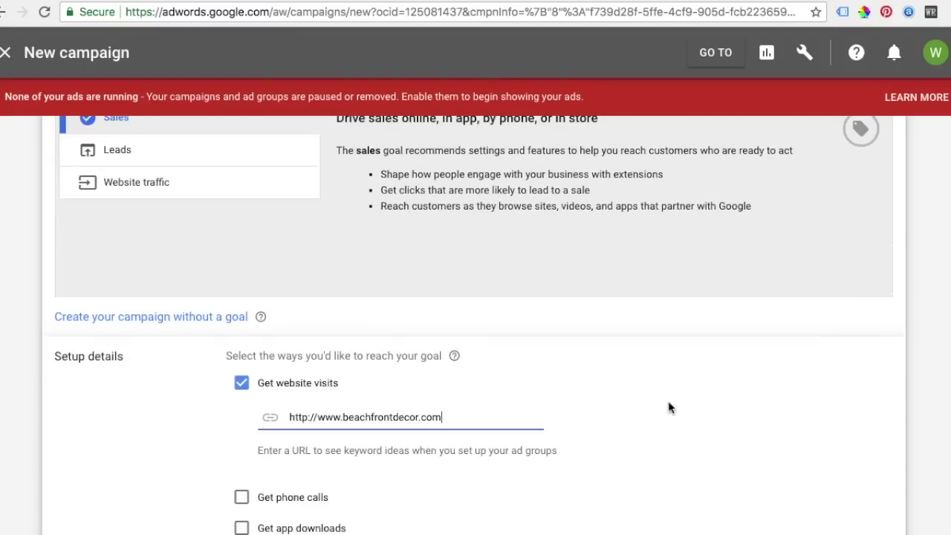
scroll(667, 405, "down", 3)
left_click(75, 444)
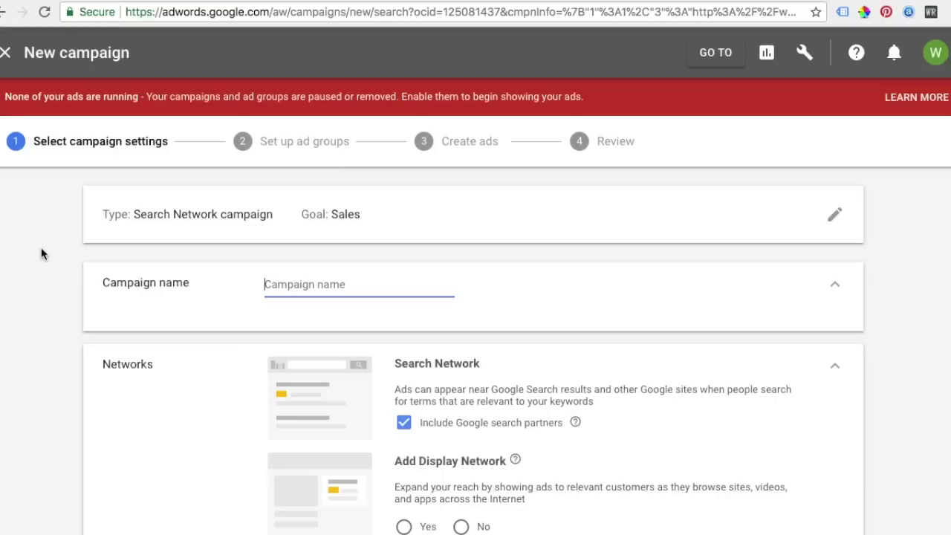
Look over the website's coastal, anchor, palm tree and starfish bedding pages to find a theme for the campaign
scroll(59, 322, "down", 1)
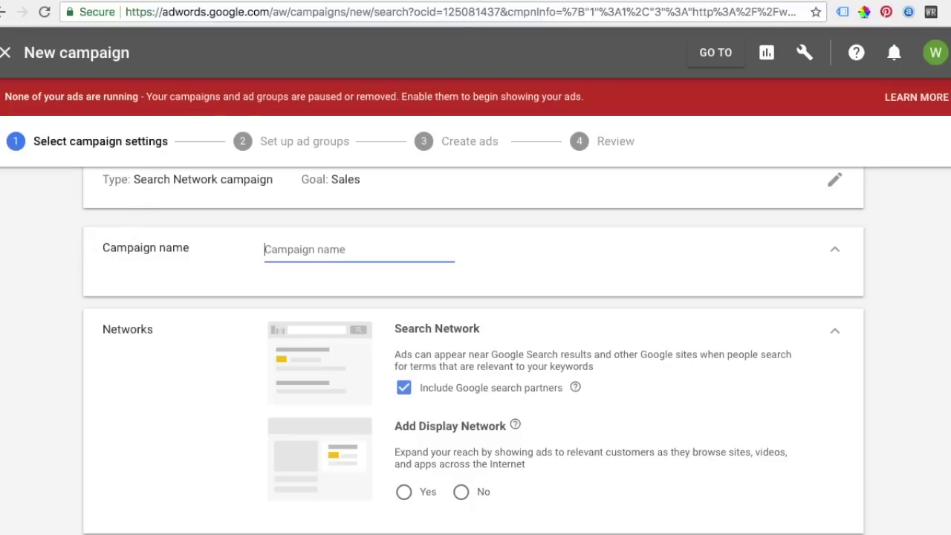
left_click(479, 0)
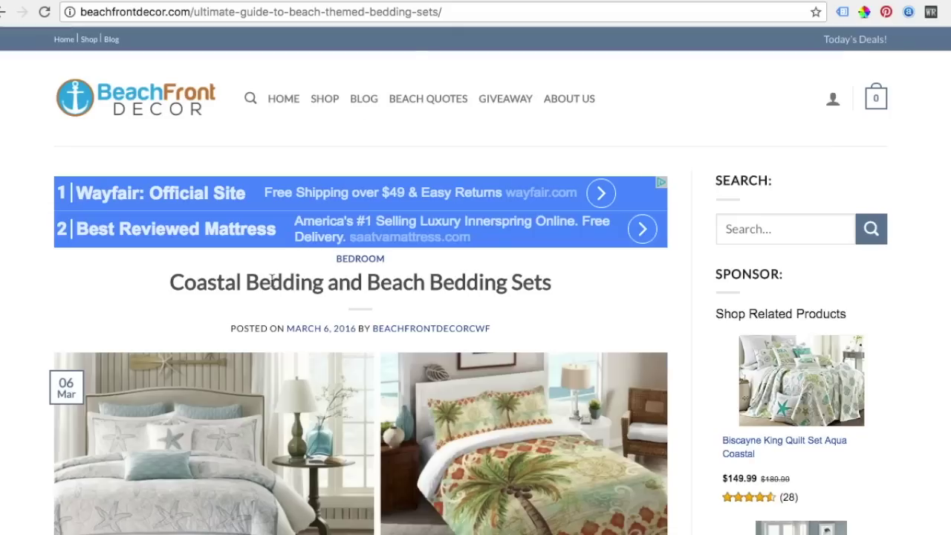
left_click(574, 1)
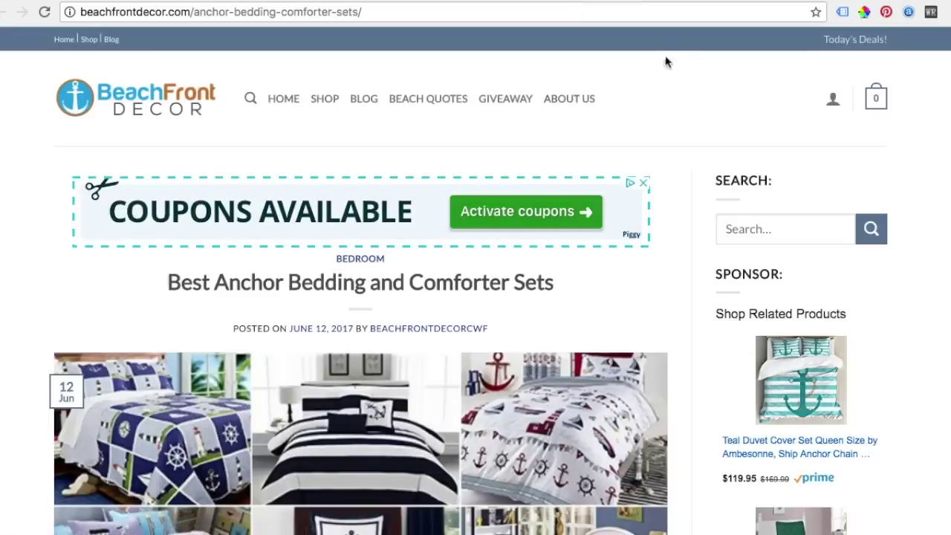
left_click(697, 2)
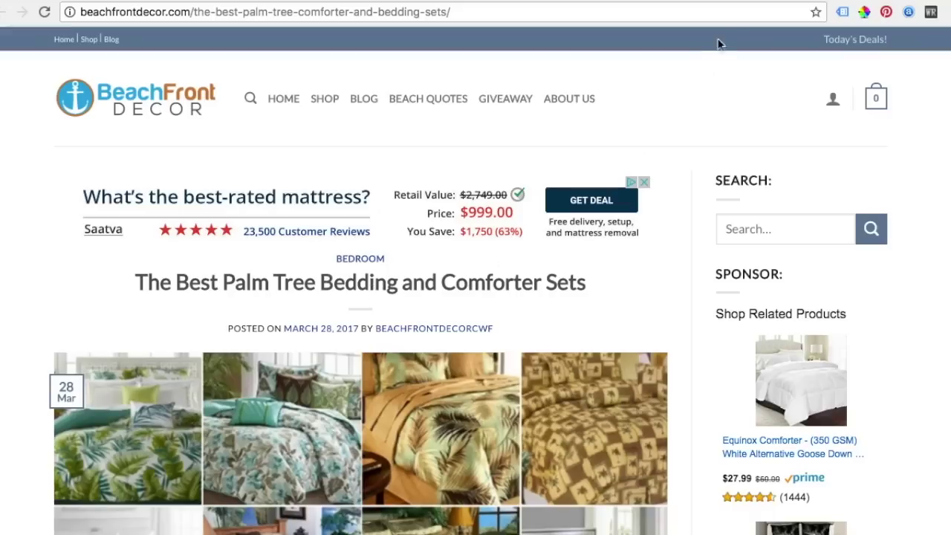
left_click(802, 1)
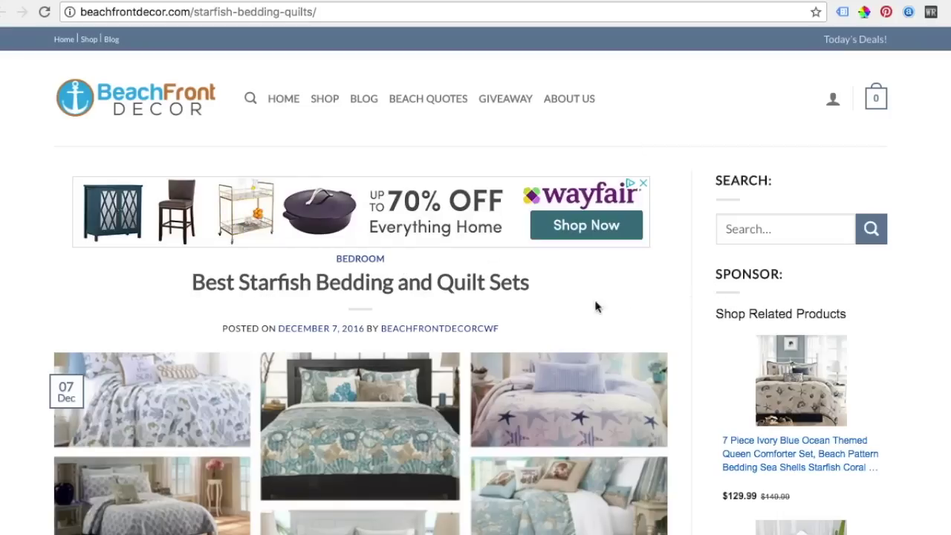
scroll(688, 275, "down", 5)
scroll(689, 275, "down", 8)
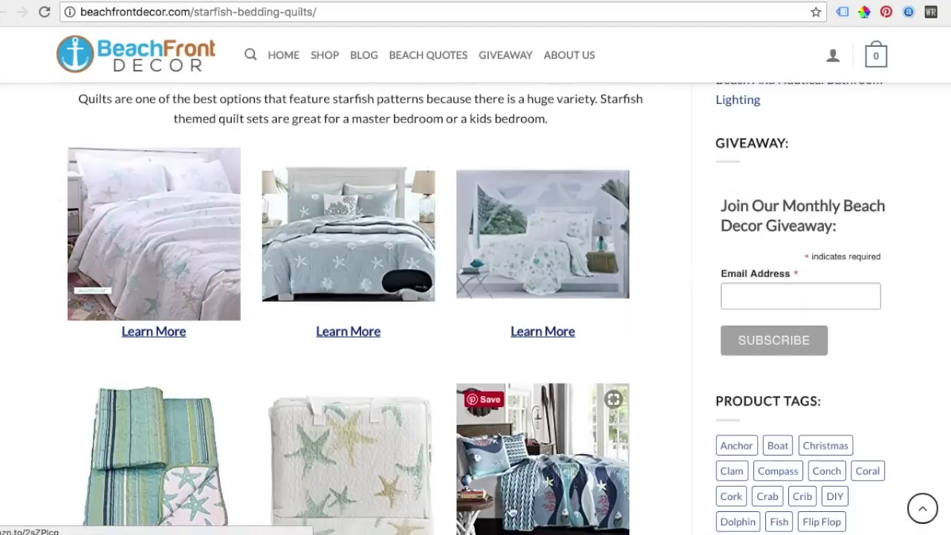
scroll(681, 317, "up", 13)
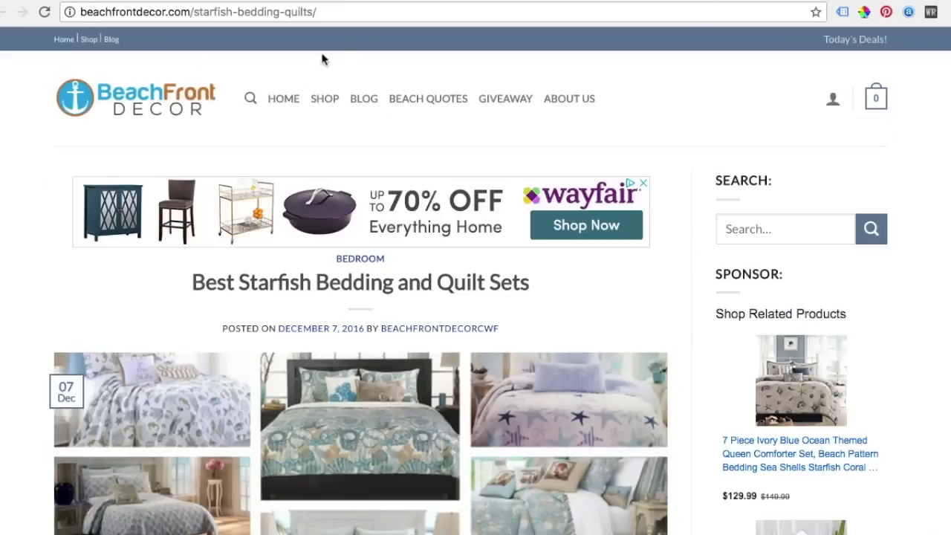
Return to the new campaign in AdWords, name it Beach Bedding and opt out of the Display Network
left_click(115, 1)
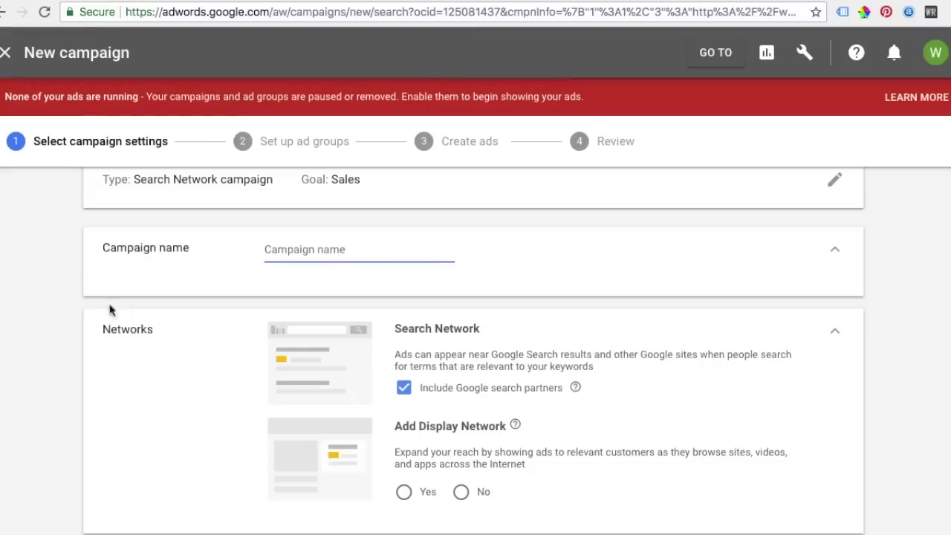
type("B")
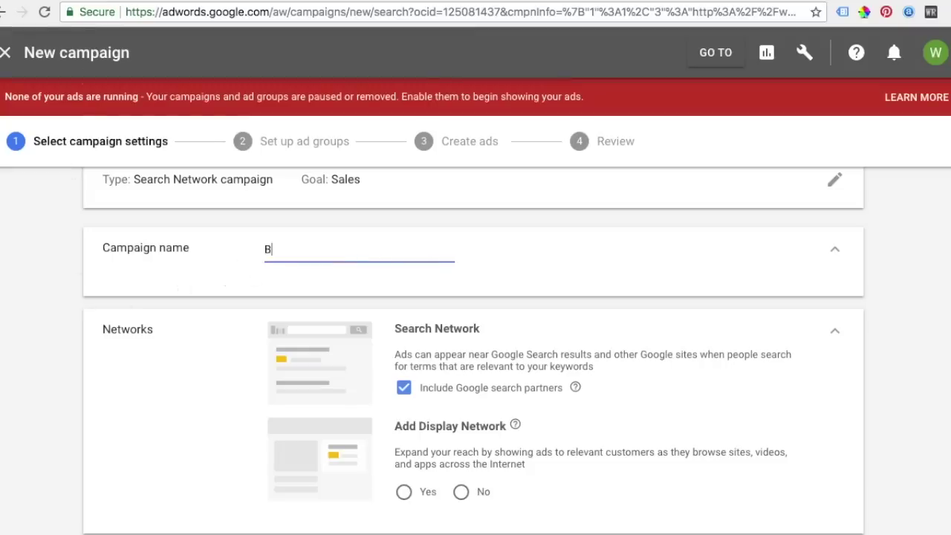
type("each Beidd")
type("ddin")
scroll(643, 238, "down", 1)
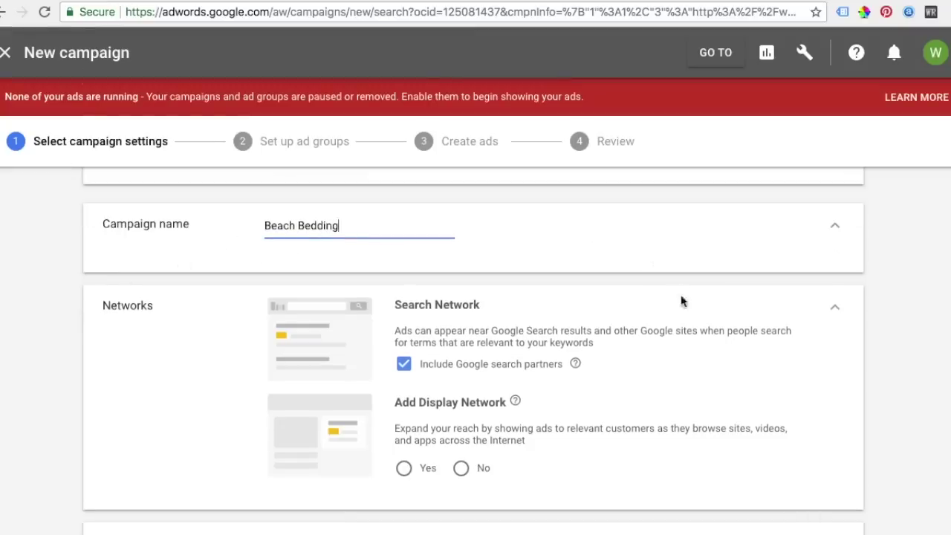
scroll(681, 299, "down", 2)
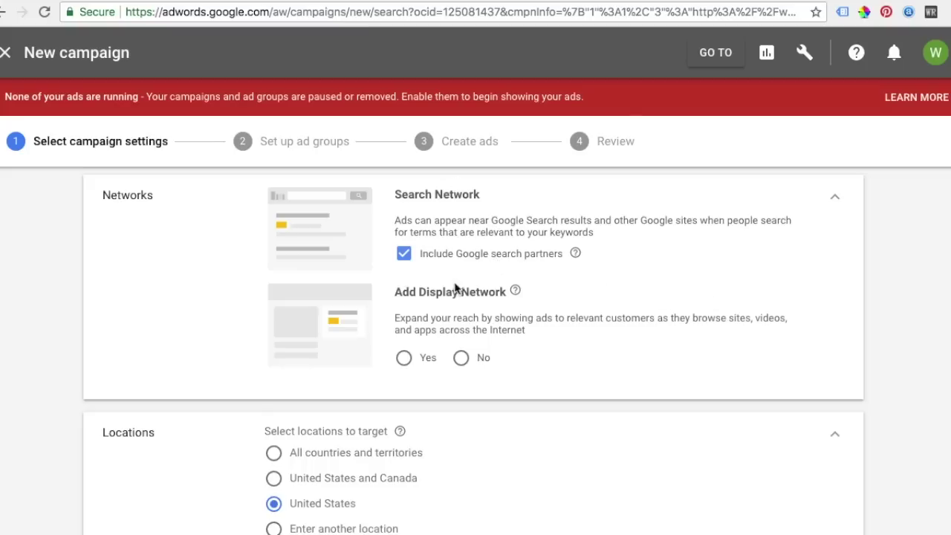
left_click(462, 358)
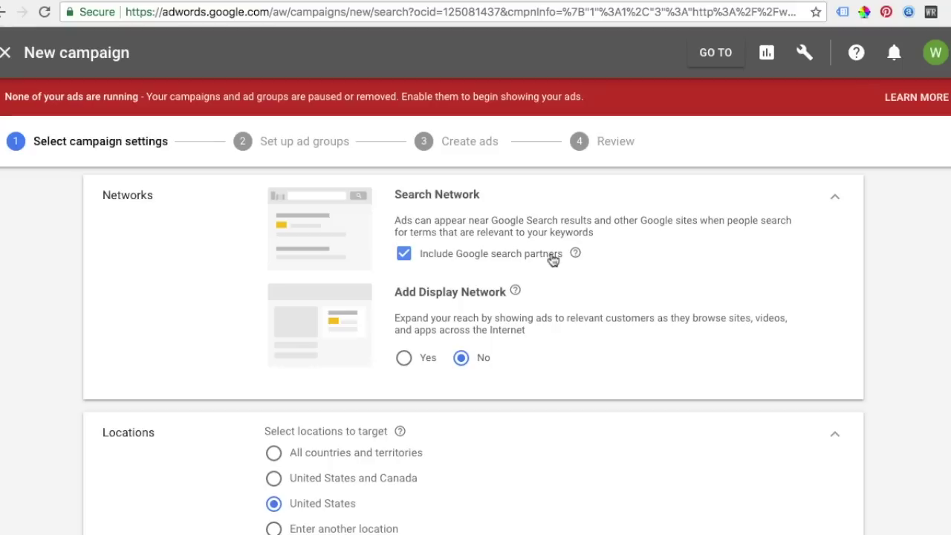
Search the locations for miami, target the Miami-Ft. Lauderdale FL Nielsen DMA region and open the advanced location search
scroll(619, 446, "down", 5)
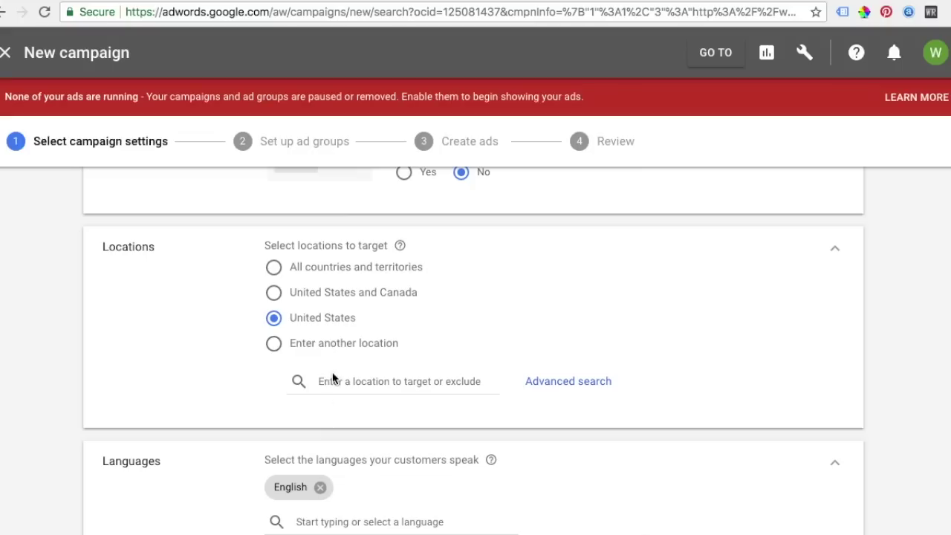
left_click(382, 384)
type("miami")
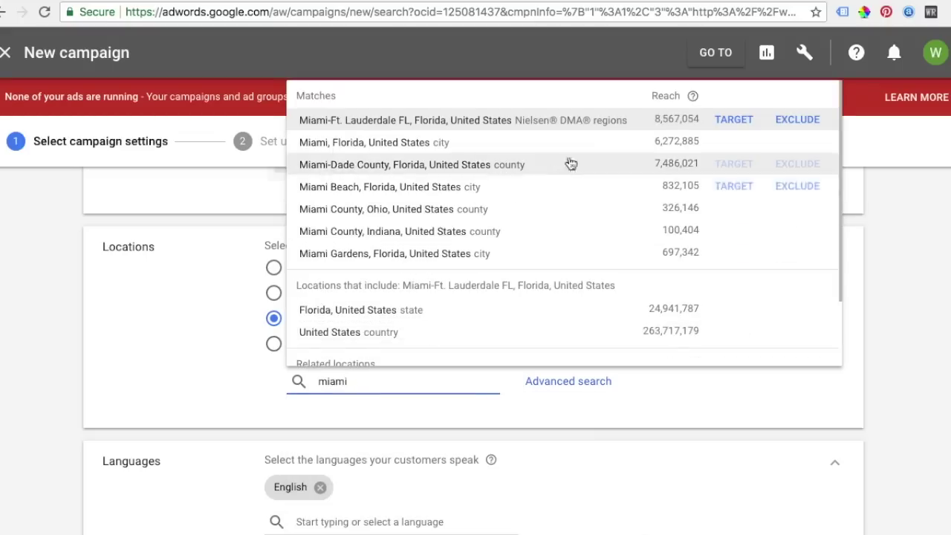
left_click(733, 128)
left_click(575, 452)
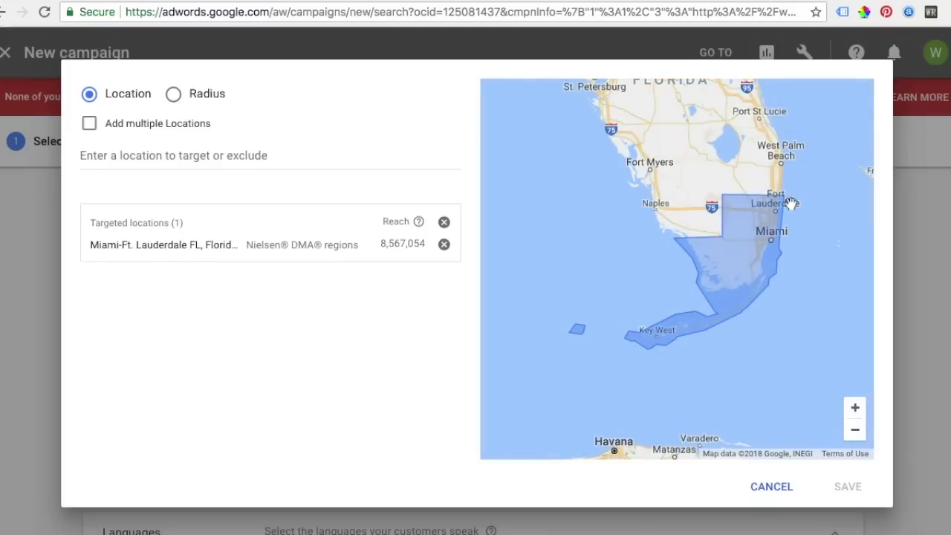
left_click(149, 155)
type("miami")
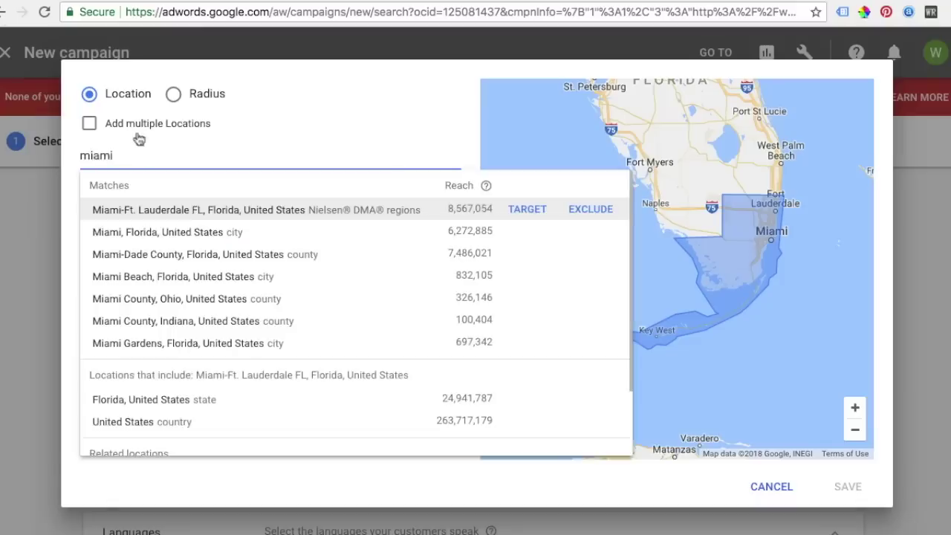
left_click(535, 237)
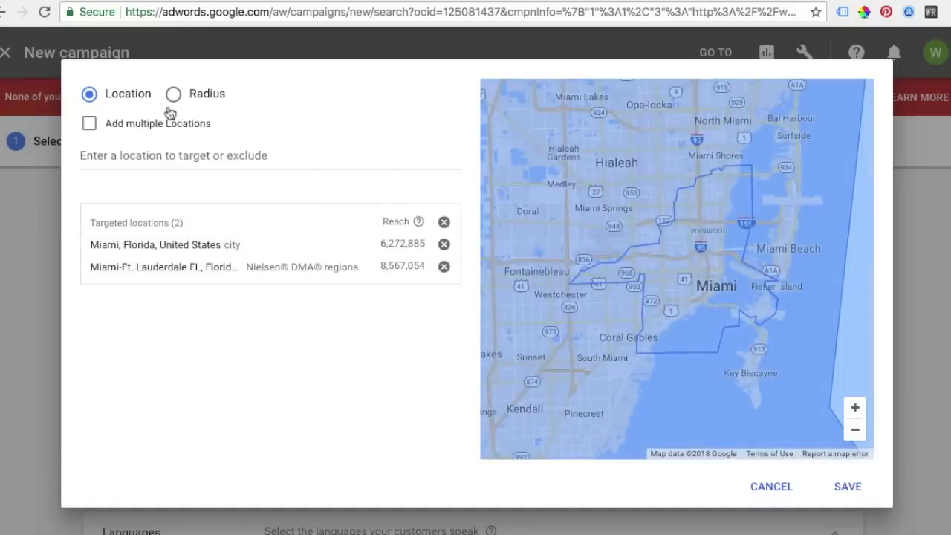
left_click(756, 492)
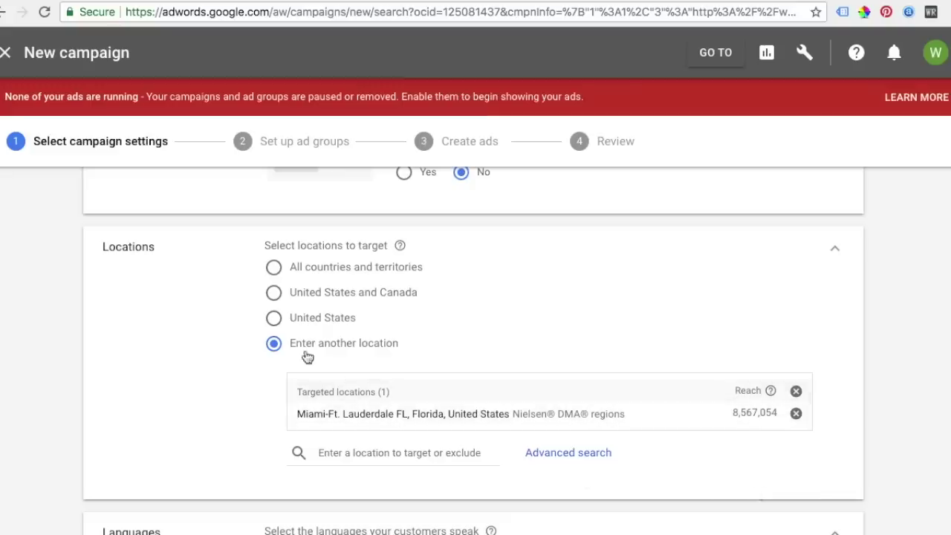
Target the United States instead of the Miami-Ft. Lauderdale region and check the languages available for the campaign
left_click(274, 317)
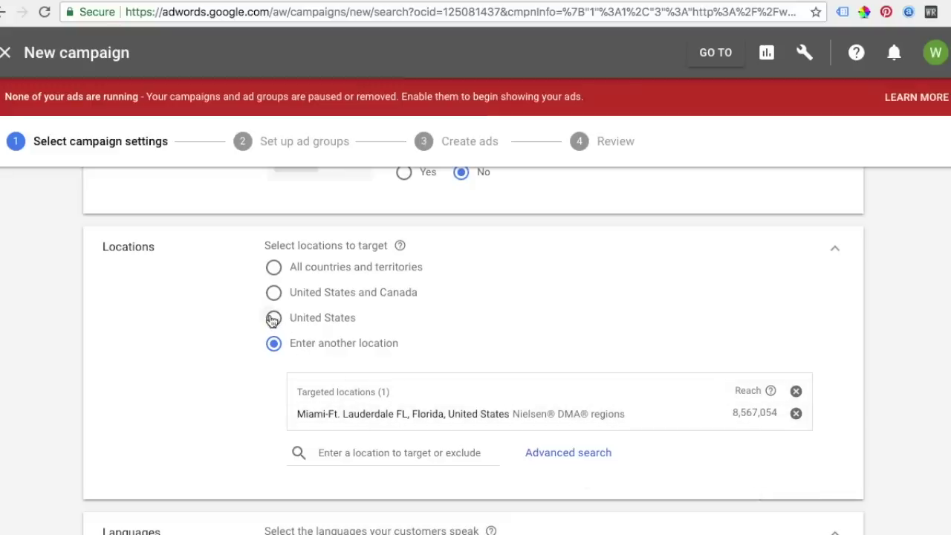
left_click(798, 391)
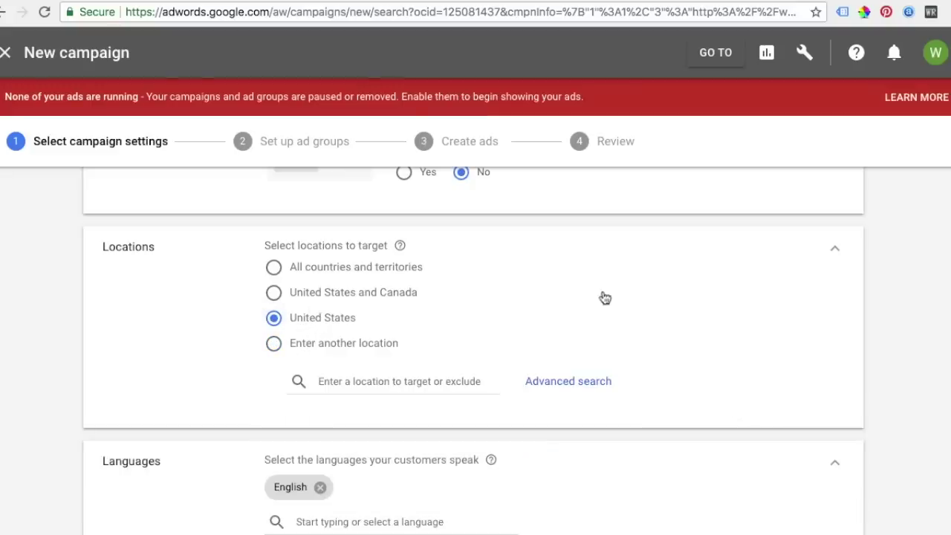
scroll(924, 359, "down", 3)
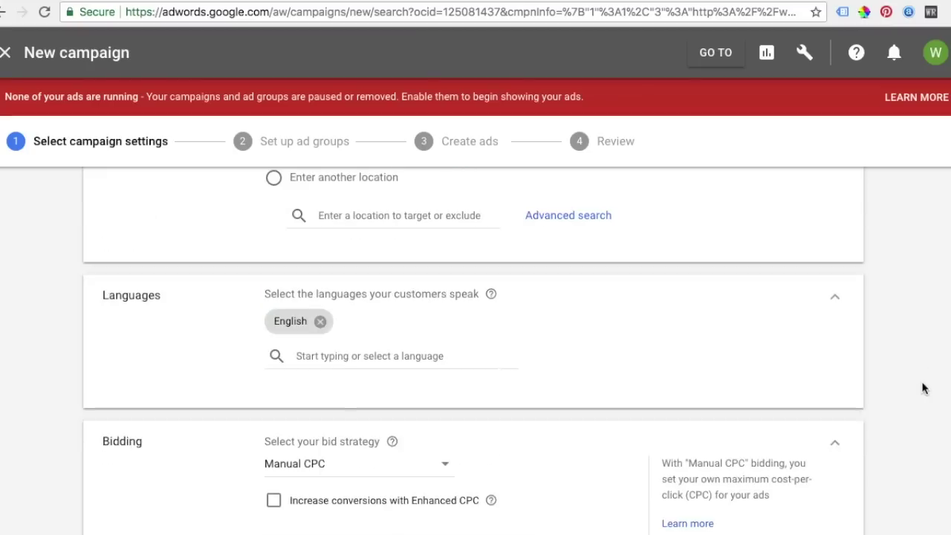
scroll(923, 386, "down", 1)
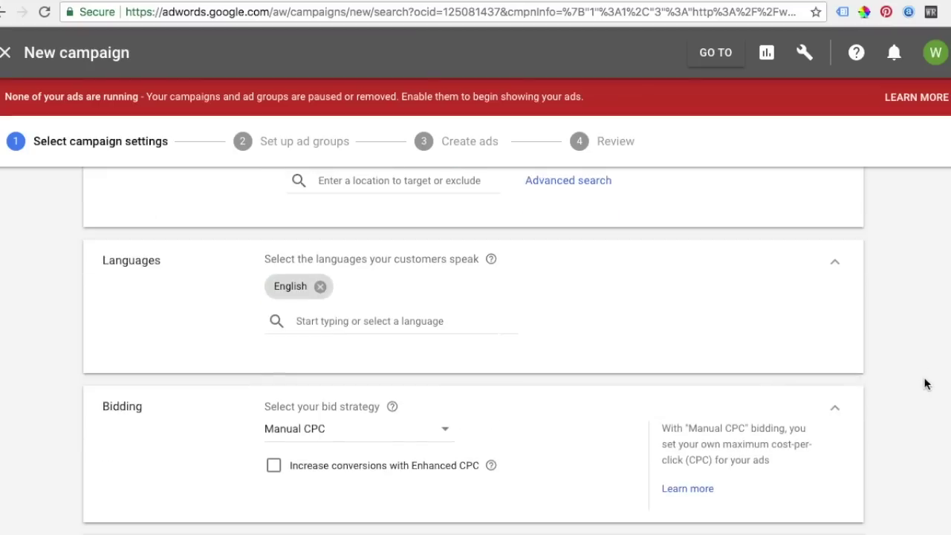
left_click(368, 325)
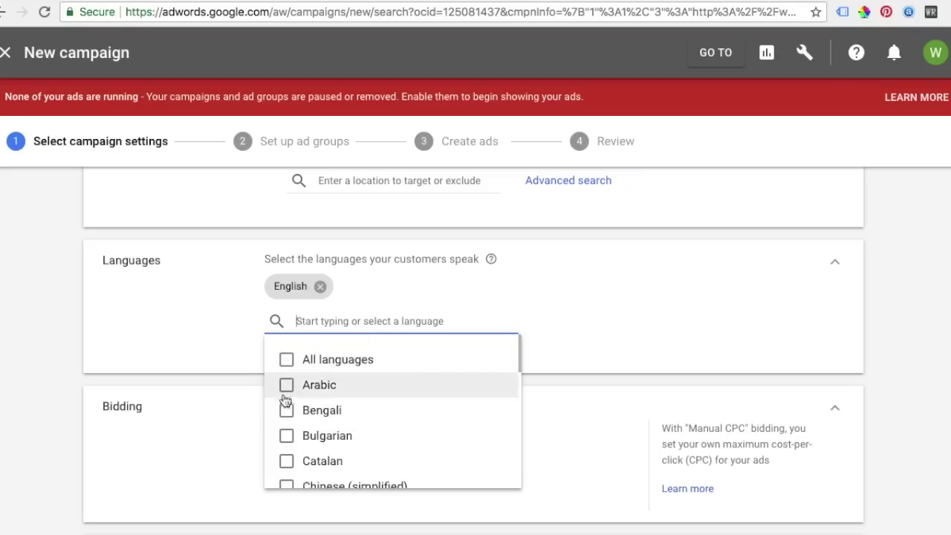
scroll(353, 383, "down", 1)
scroll(354, 383, "down", 2)
left_click(893, 312)
Try Maximize conversions as the bid strategy, return to Manual CPC and enable increasing conversions with Enhanced CPC
scroll(894, 303, "down", 3)
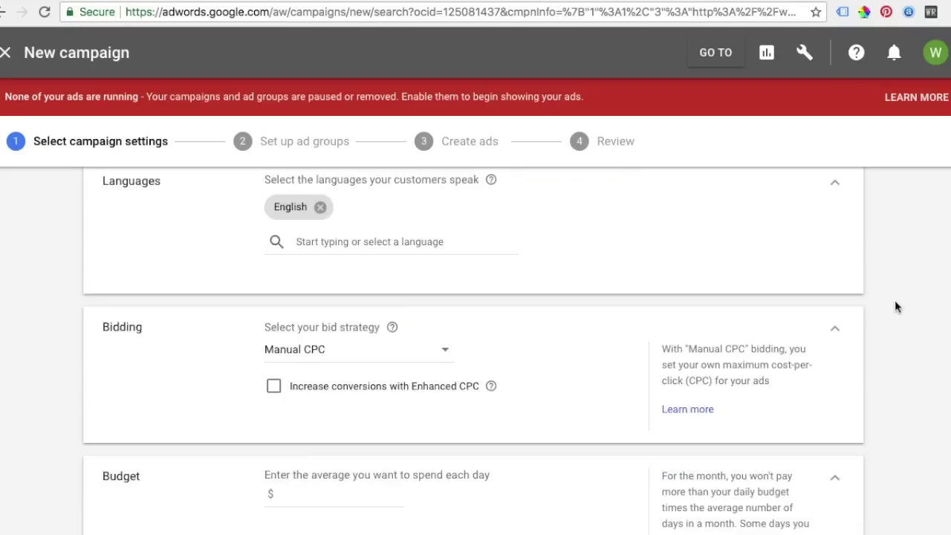
scroll(914, 331, "down", 1)
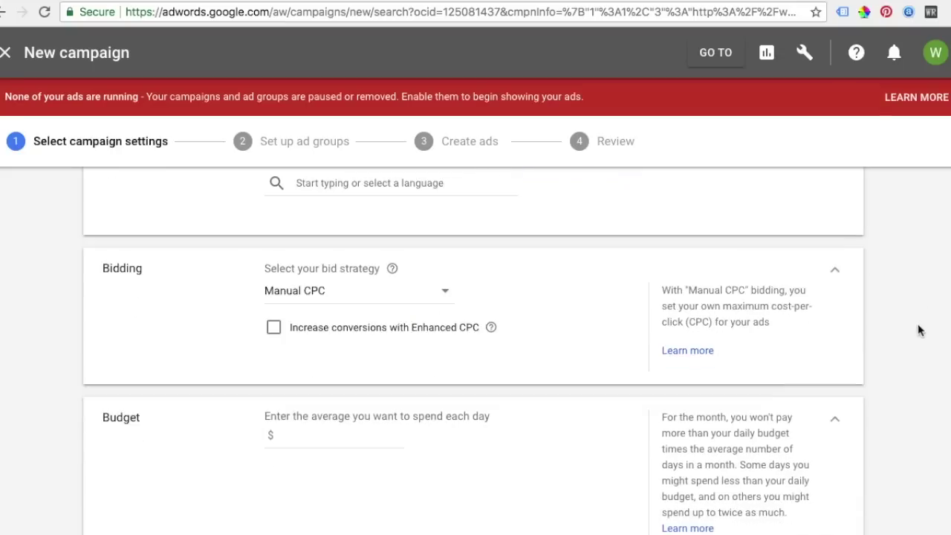
left_click(455, 297)
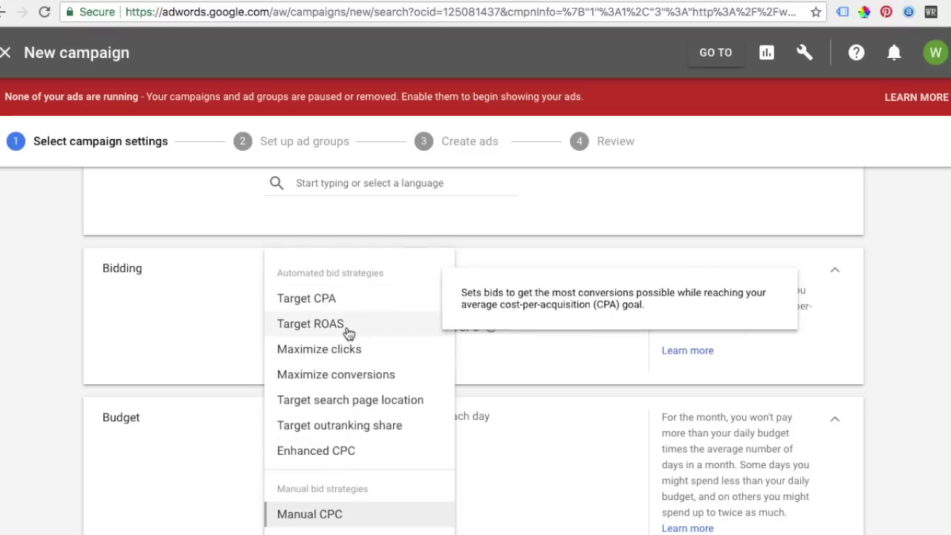
left_click(349, 379)
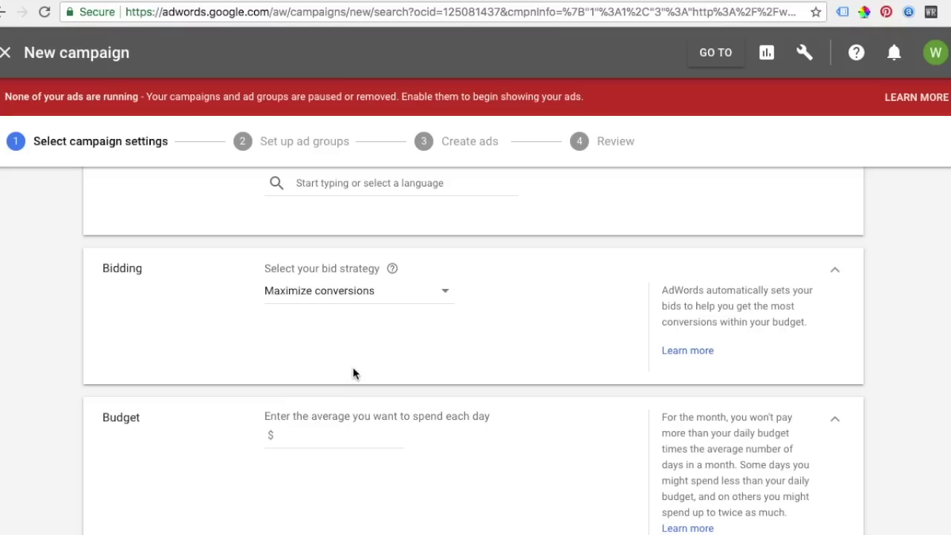
left_click(362, 301)
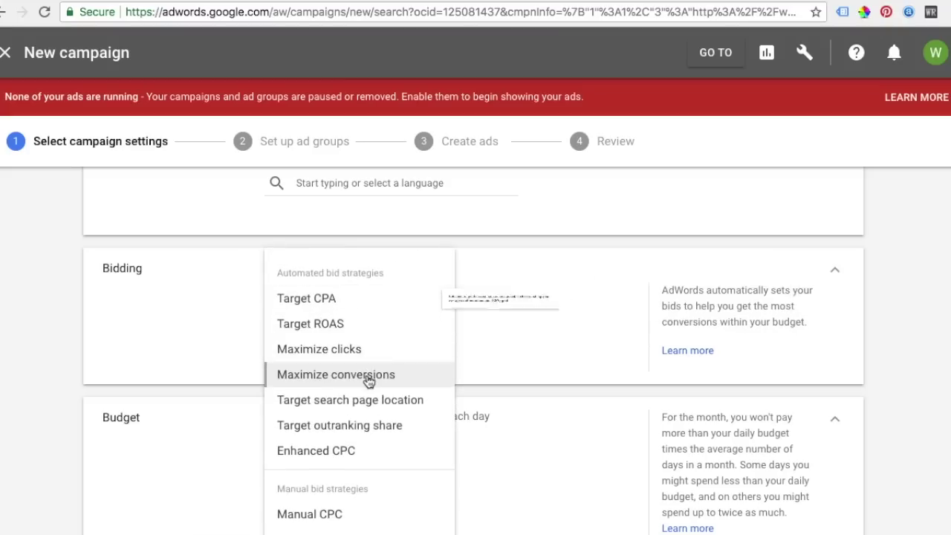
left_click(339, 514)
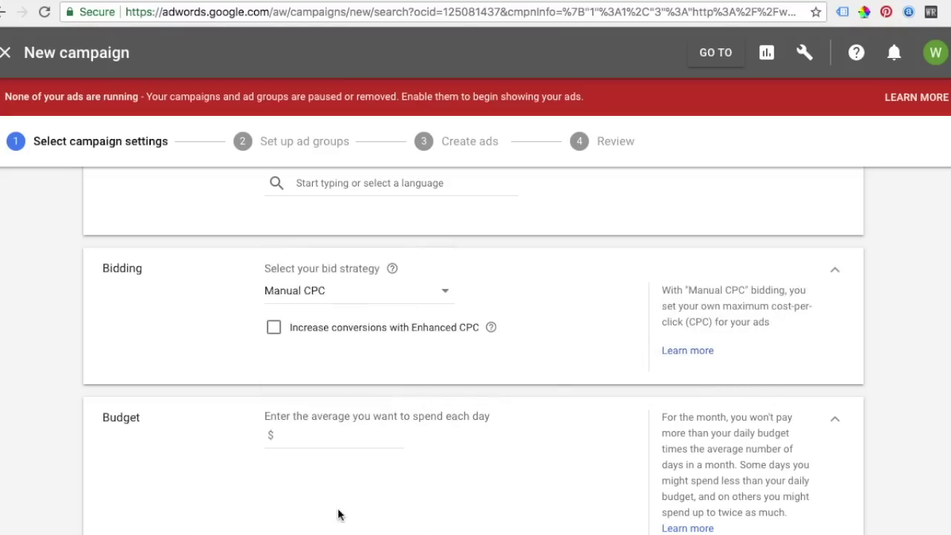
left_click(275, 334)
Look at the website's anchor bedding and comforter sets page and return to the AdWords campaign settings
left_click(567, 1)
left_click(570, 2)
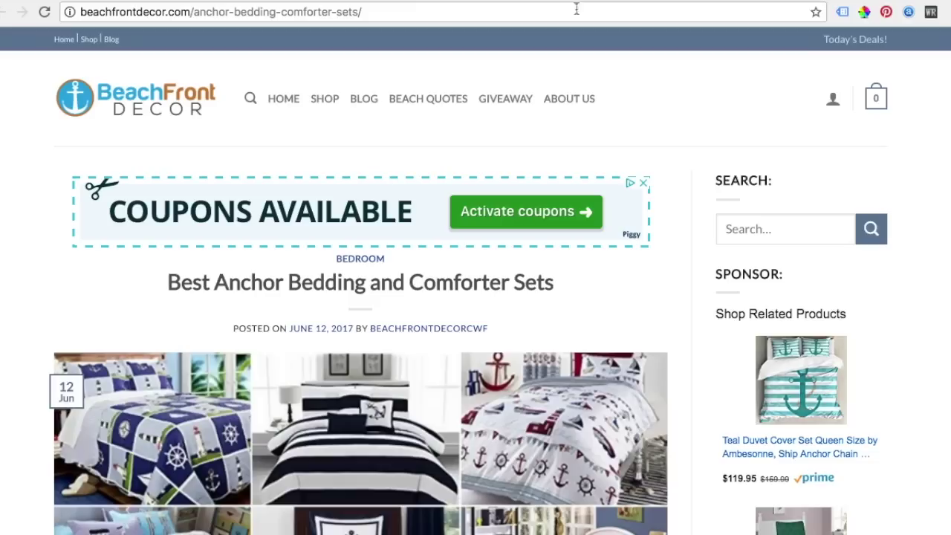
left_click(80, 1)
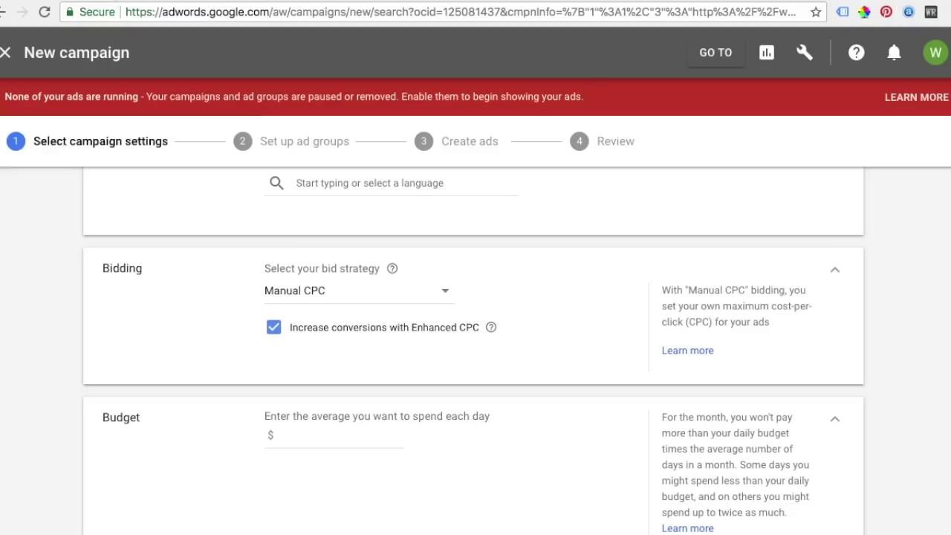
Change the bid strategy to Maximize conversions and from there to Target CPA
left_click(338, 296)
left_click(344, 374)
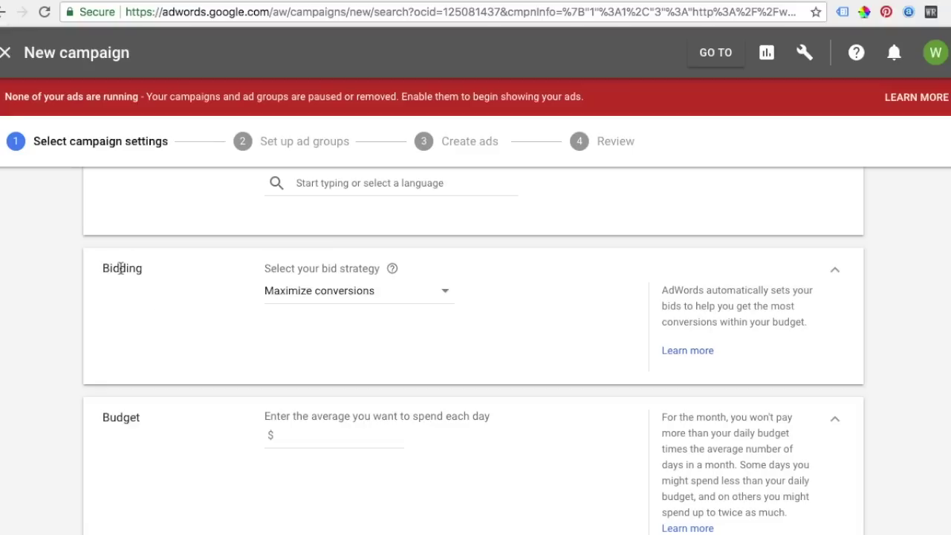
left_click(362, 301)
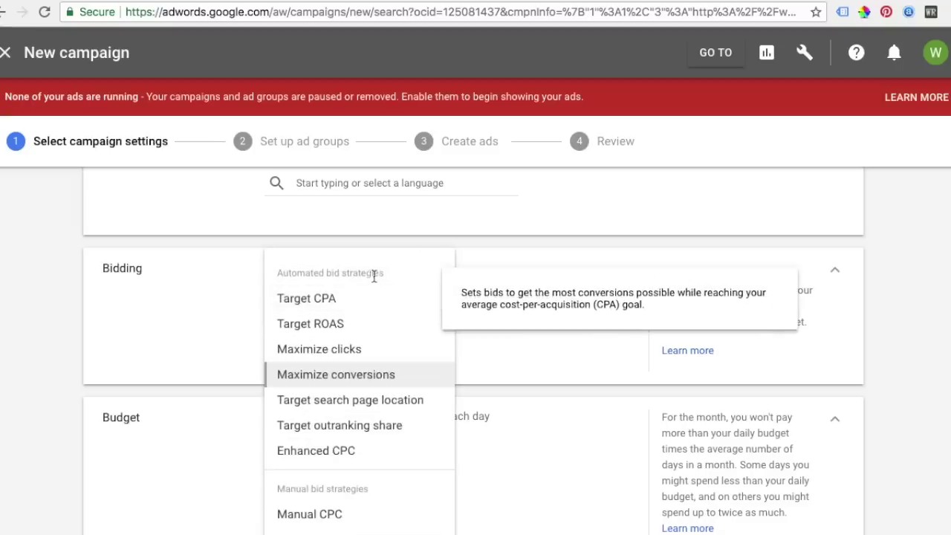
left_click(373, 300)
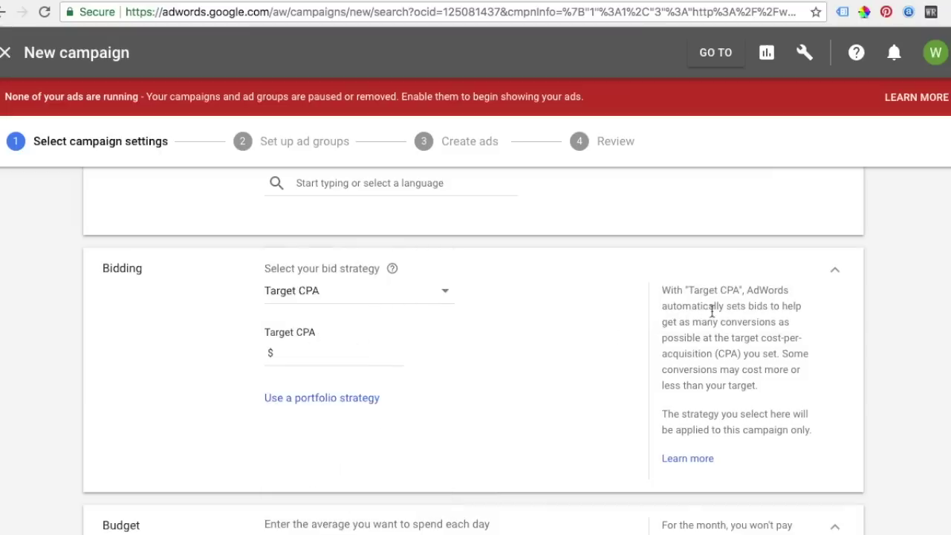
Check the website's coastal bedding page, return to the AdWords campaign and enter a target CPA of $20.00
left_click(341, 355)
left_click(472, 1)
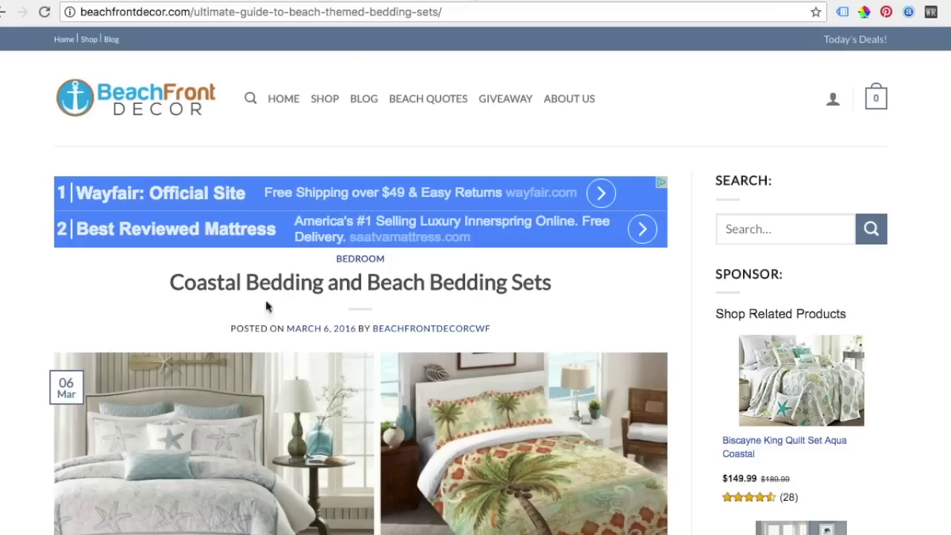
left_click(163, 0)
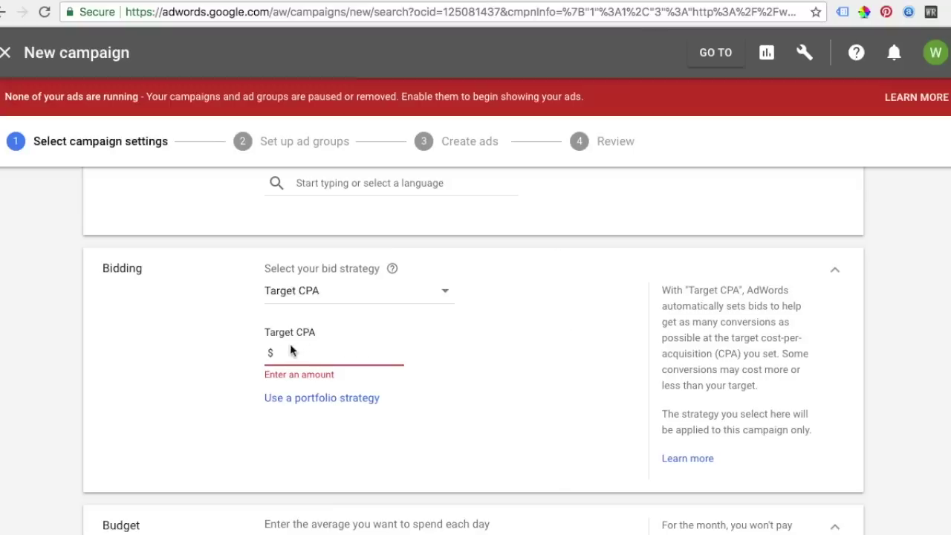
type("20.00")
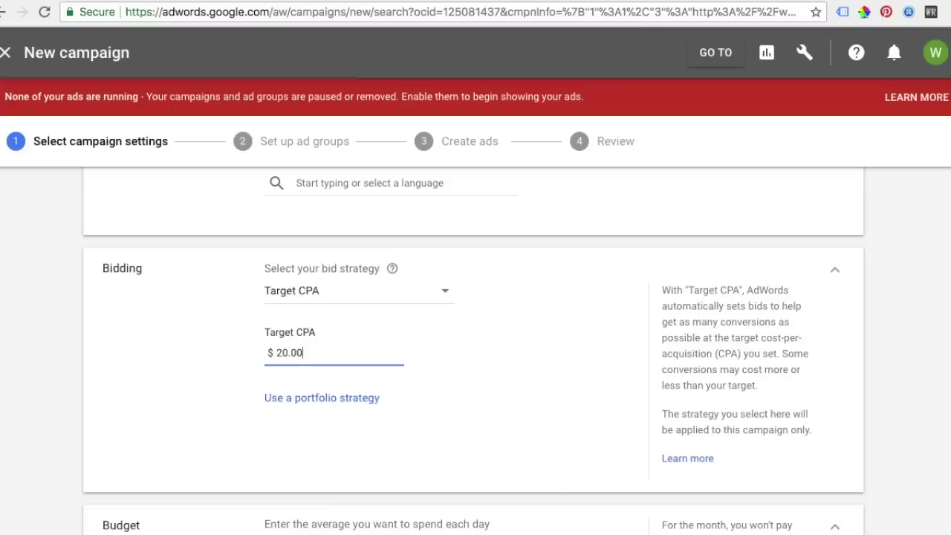
Replace the target CPA amount with $10.00
left_click(355, 369)
double_click(307, 353)
left_click(553, 376)
left_click_drag(318, 354, 250, 355)
type("10.00")
left_click(578, 332)
Try a target CPA of $8.00 and replace it with $7.00
double_click(297, 354)
type("8.00")
key("BackSpace")
key("BackSpace")
key("BackSpace")
key("BackSpace")
type("7.00")
Lower the target CPA to $5.00
key("BackSpace")
key("BackSpace")
key("BackSpace")
key("BackSpace")
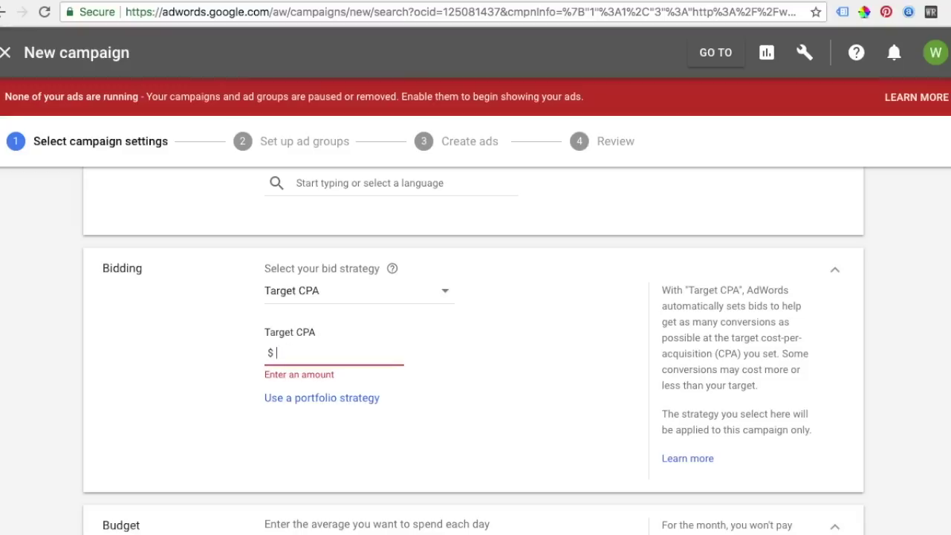
type("5.00")
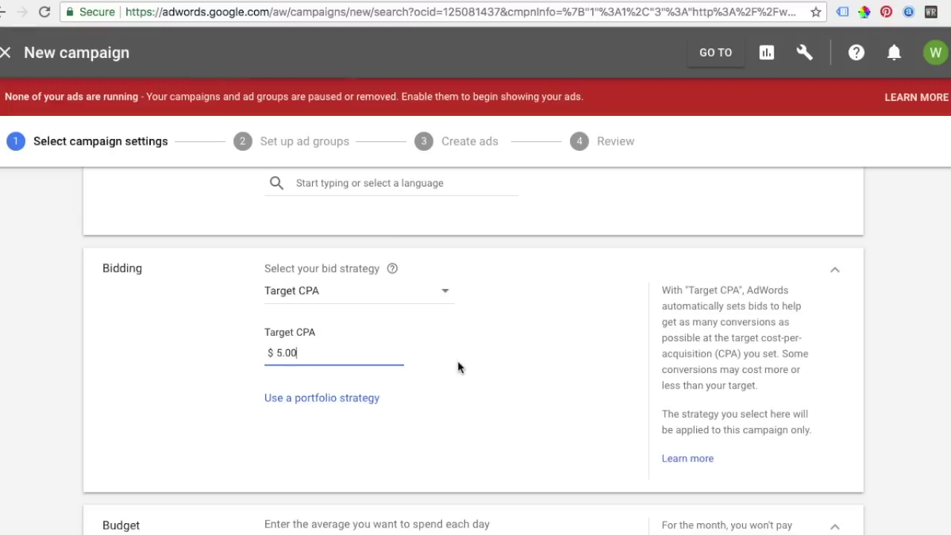
Clear the target CPA amount and switch the bid strategy to Maximize conversions
key("BackSpace")
key("BackSpace")
key("BackSpace")
key("BackSpace")
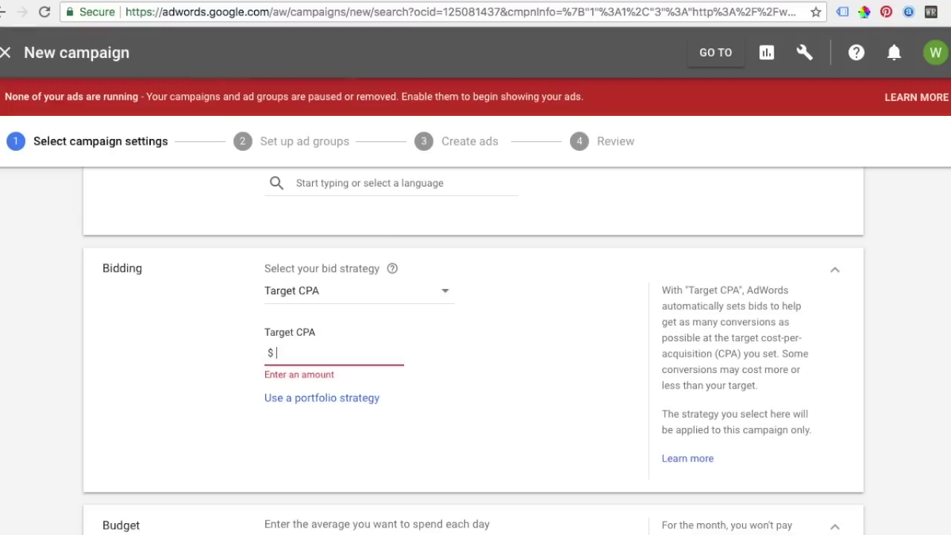
left_click(351, 309)
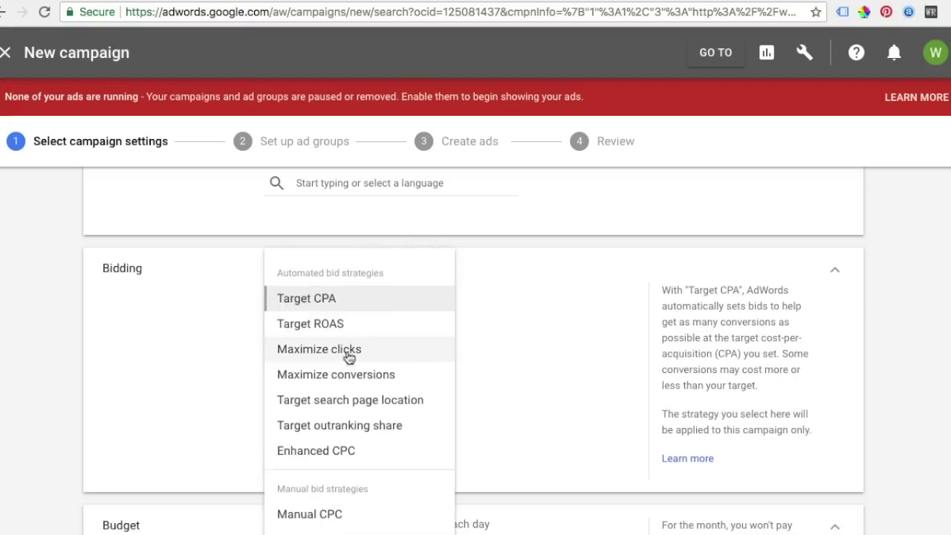
left_click(347, 374)
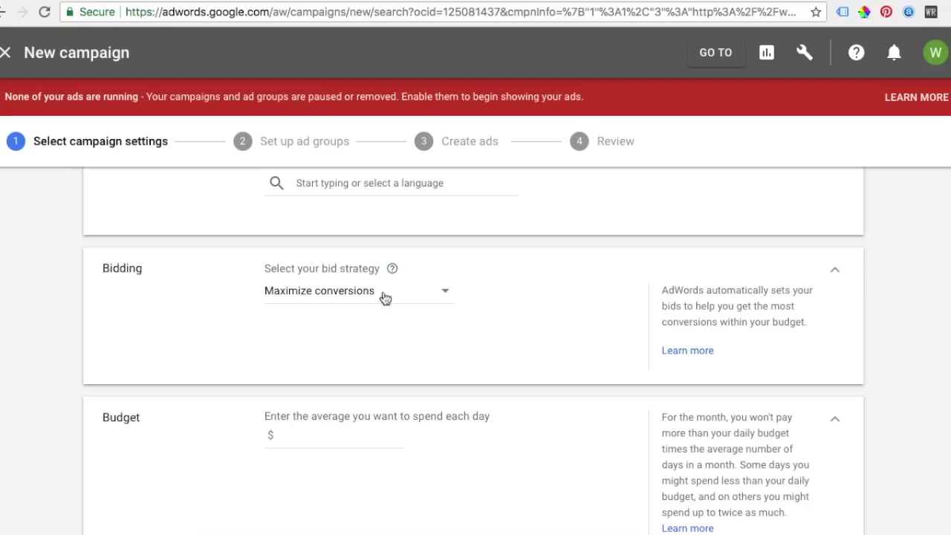
Enter 600 as the average daily amount in the campaign budget
scroll(44, 335, "down", 3)
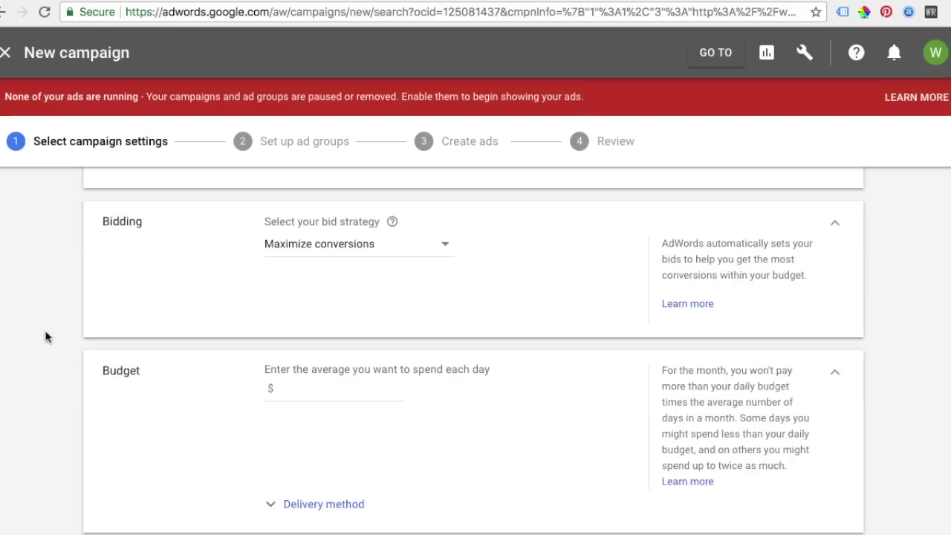
scroll(8, 367, "up", 2)
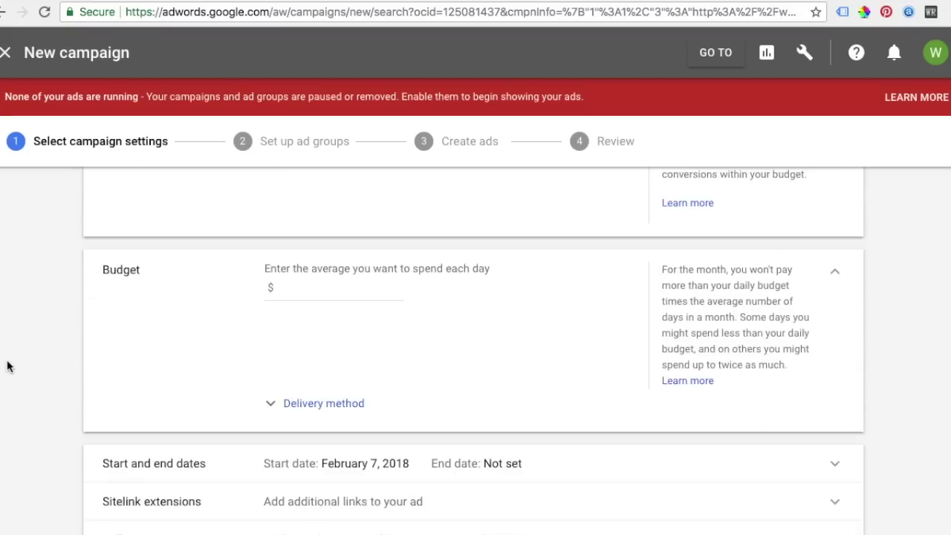
left_click(321, 295)
type("600")
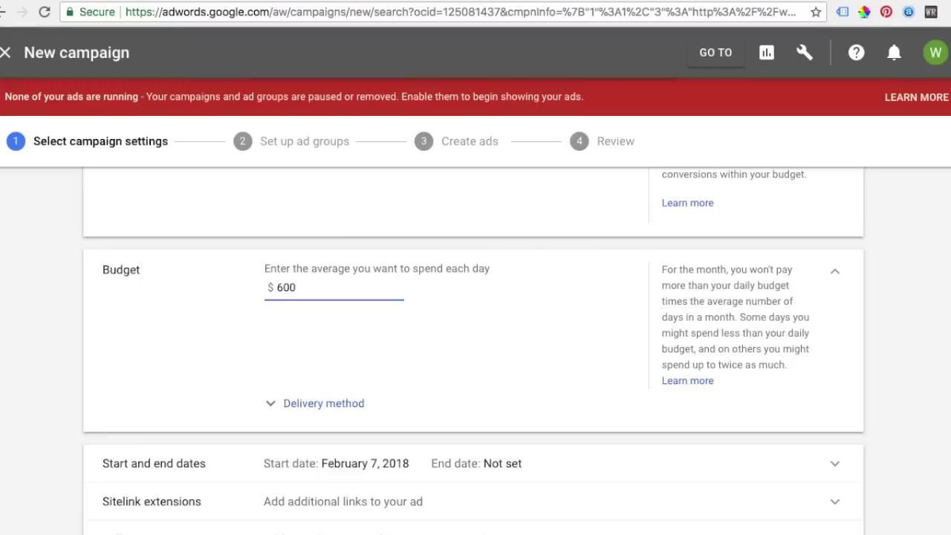
Set the campaign's average daily budget to $20
key("BackSpace")
key("BackSpace")
key("BackSpace")
type("20")
left_click(504, 361)
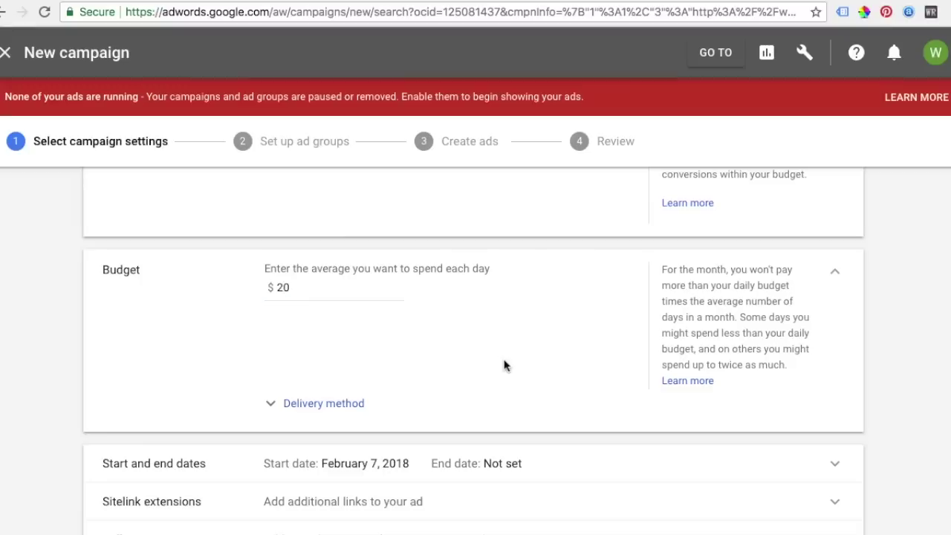
left_click(290, 292)
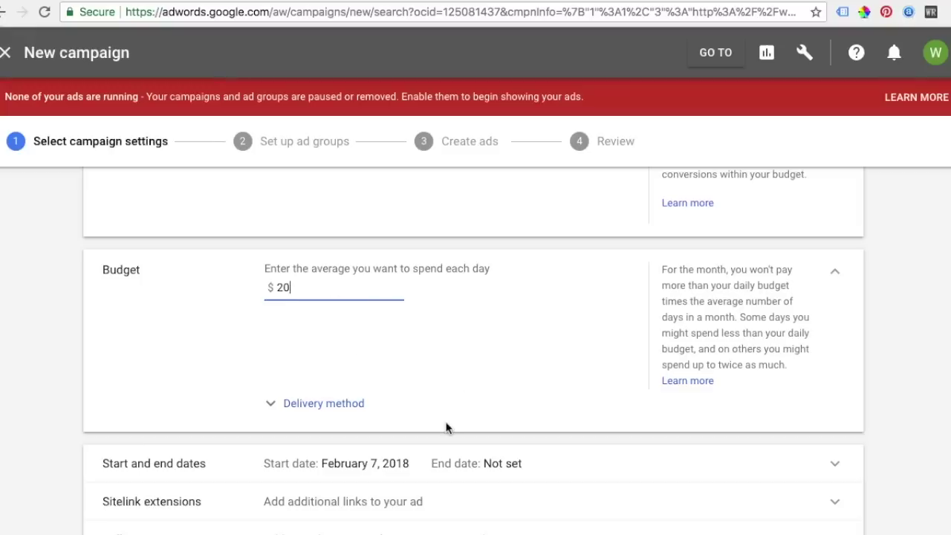
type("- 1")
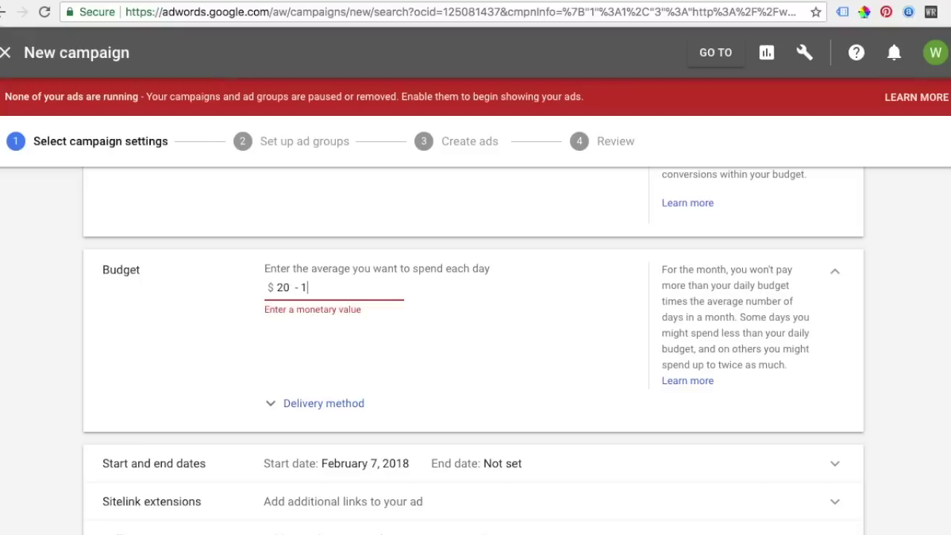
type("8 - 22 - 21 - 19")
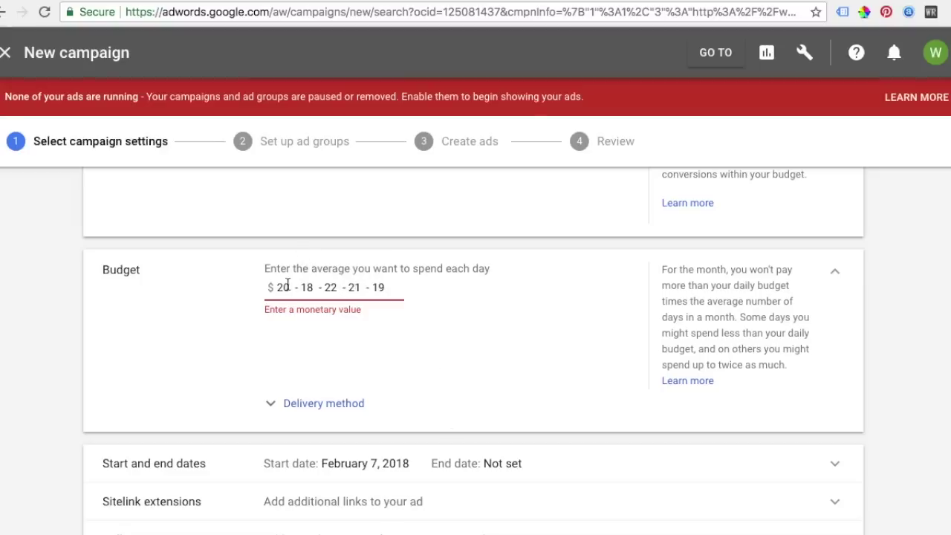
left_click_drag(289, 289, 431, 293)
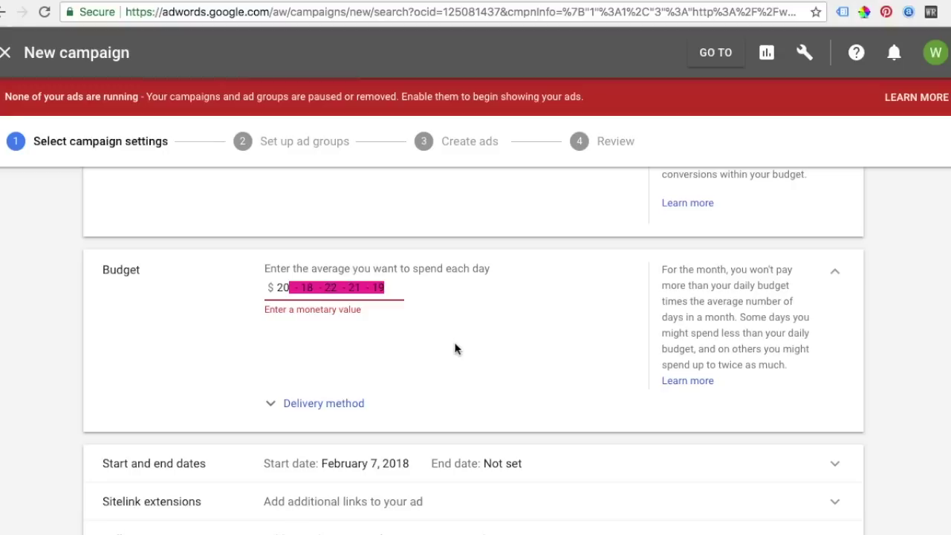
key("BackSpace")
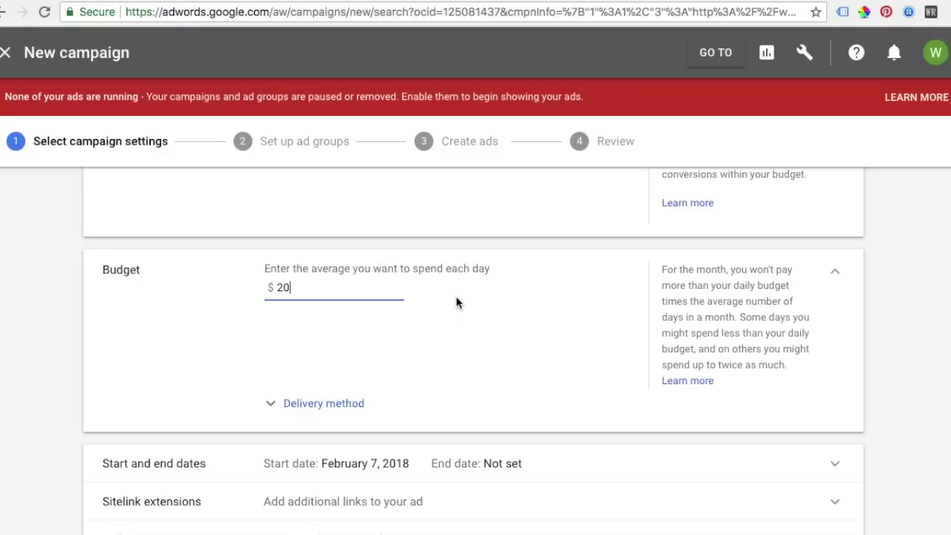
Try the Accelerated delivery method for the campaign budget, and return it to Standard
scroll(20, 287, "down", 1)
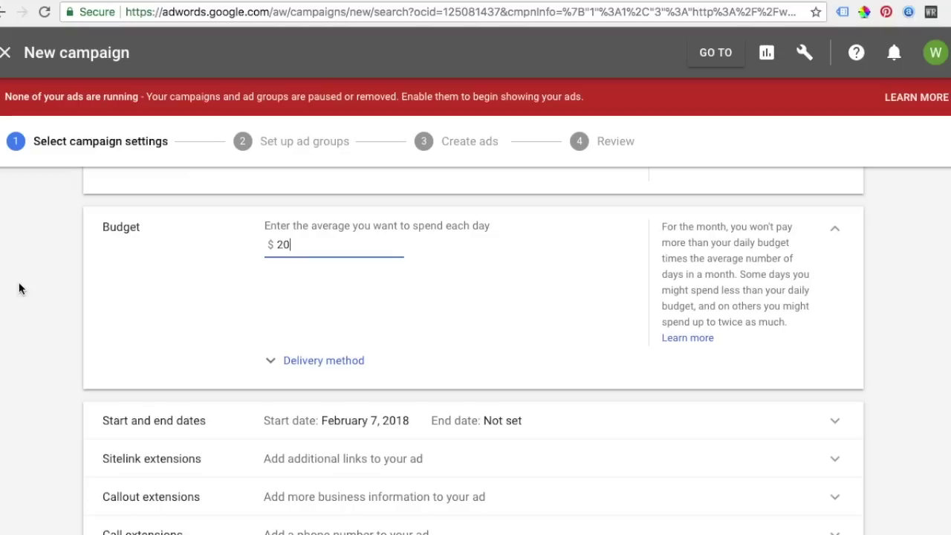
left_click(305, 363)
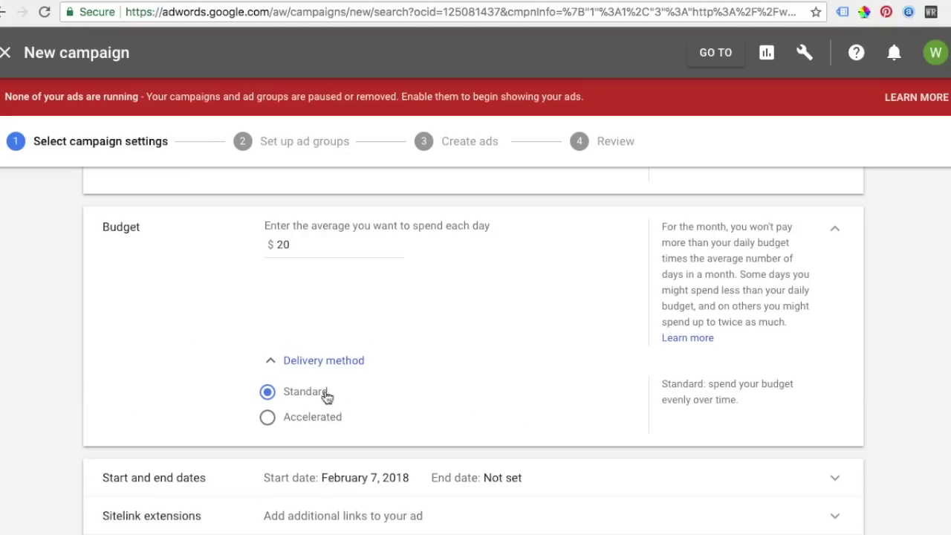
left_click(270, 420)
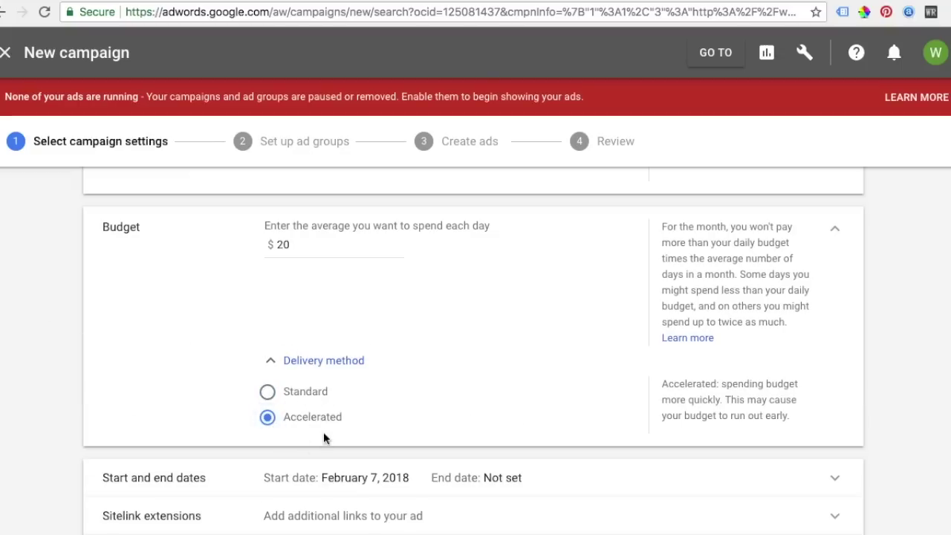
left_click(267, 391)
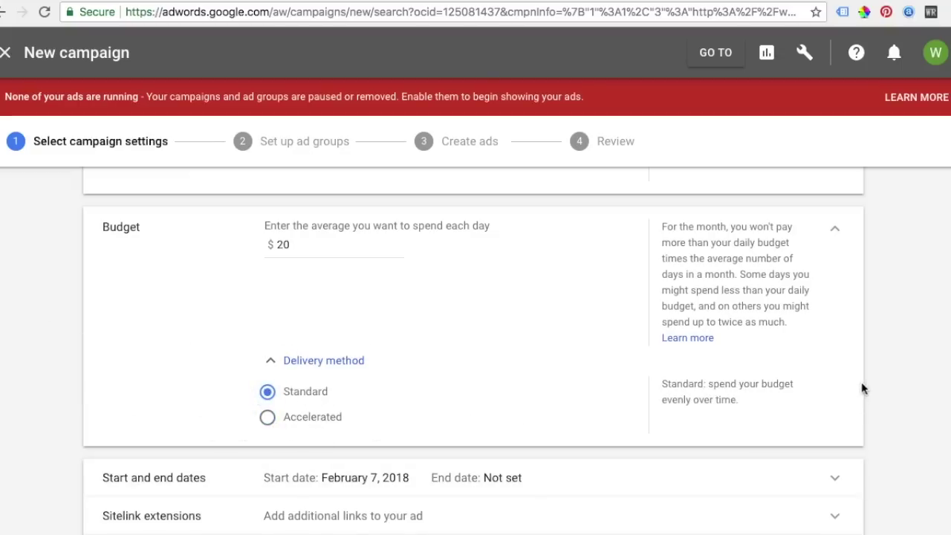
Set the campaign's end date to Mar 31, 2018
scroll(892, 371, "down", 5)
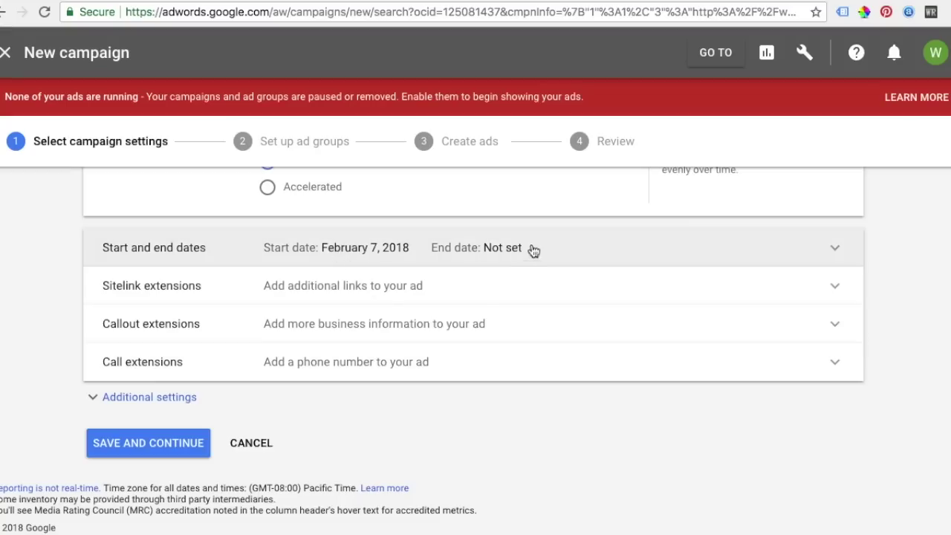
left_click(838, 252)
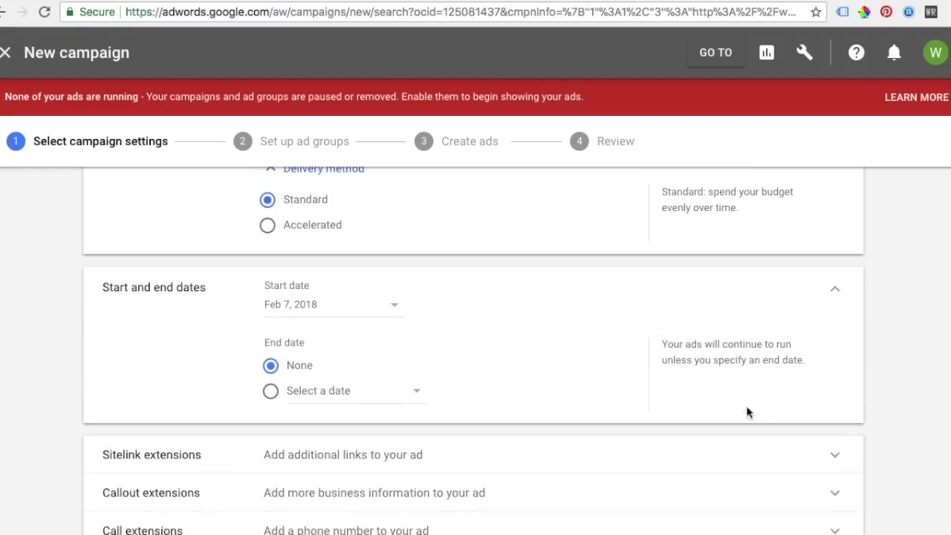
left_click(269, 391)
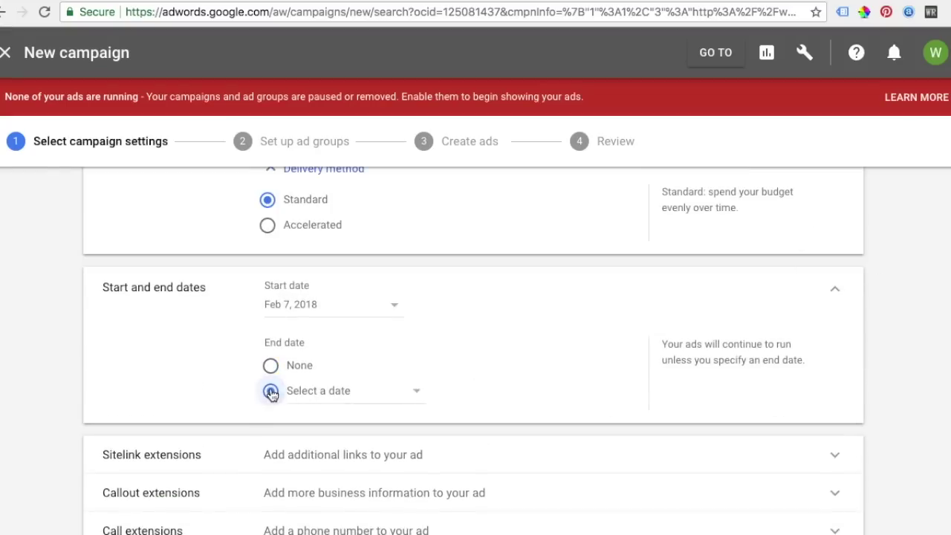
left_click(323, 392)
scroll(441, 320, "down", 3)
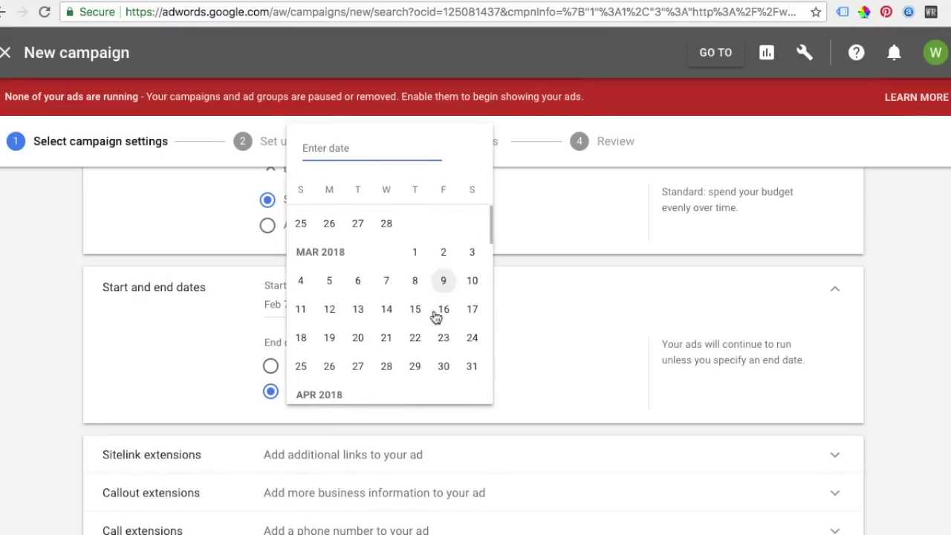
left_click(465, 366)
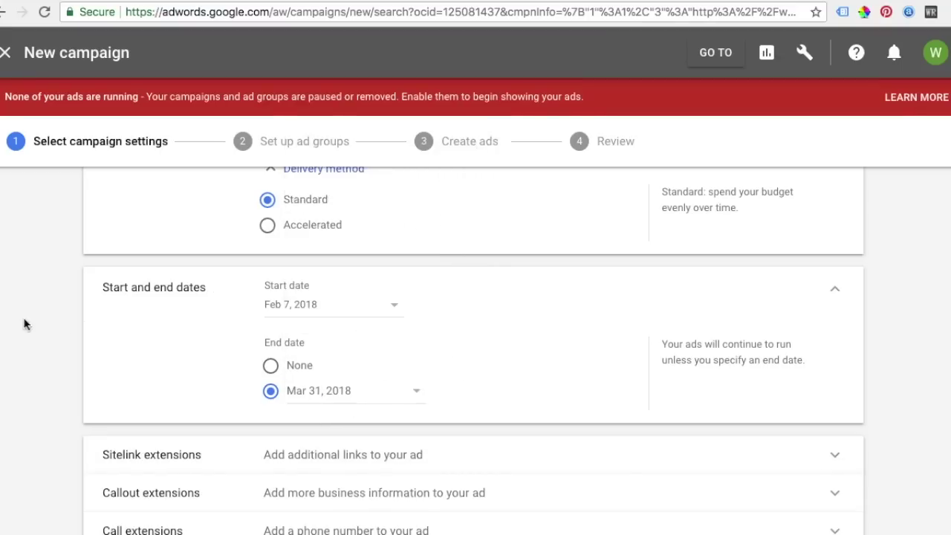
Expand the additional campaign settings and look through the extension and scheduling options
scroll(25, 323, "down", 3)
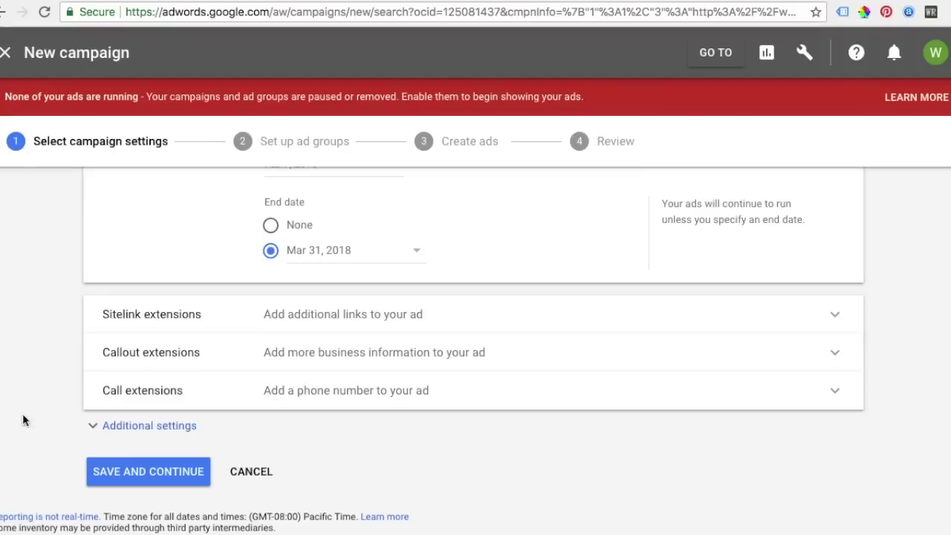
left_click(134, 427)
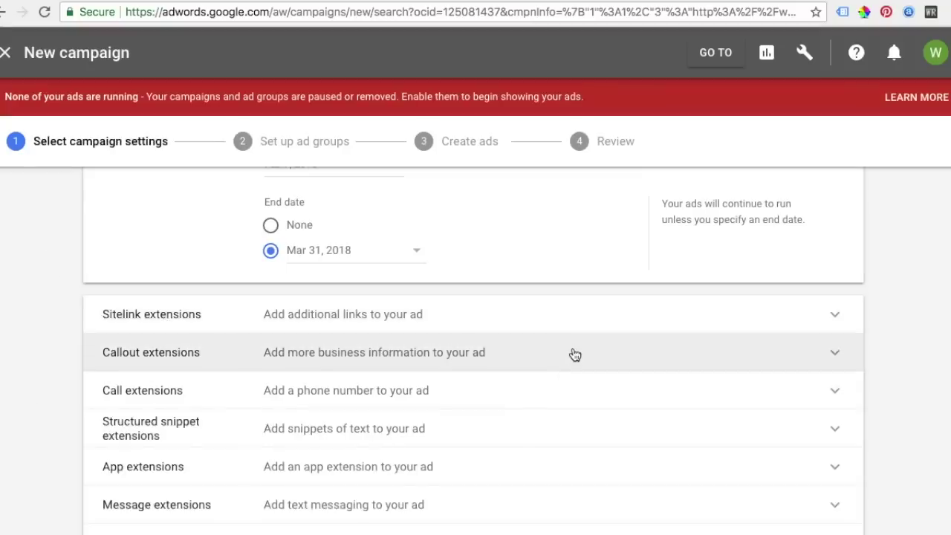
scroll(575, 354, "down", 5)
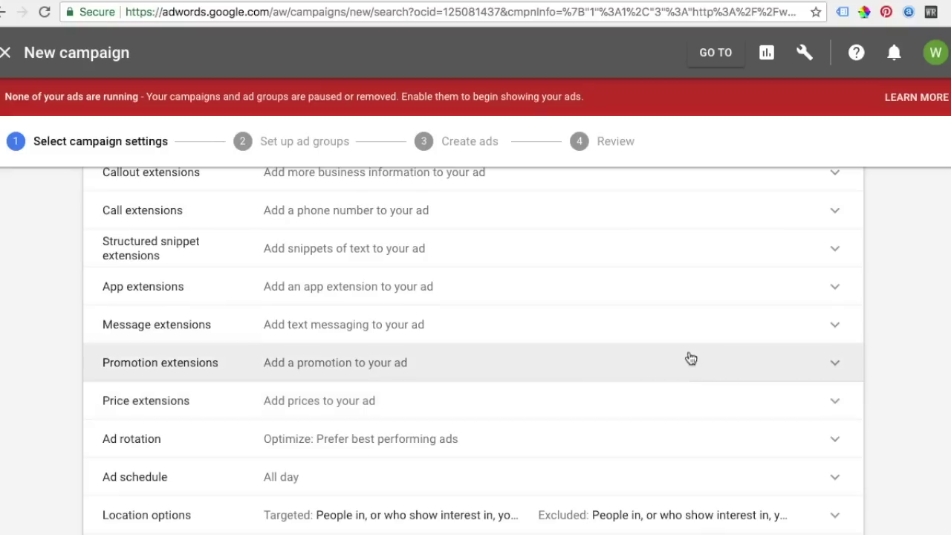
scroll(691, 359, "down", 1)
scroll(704, 374, "down", 2)
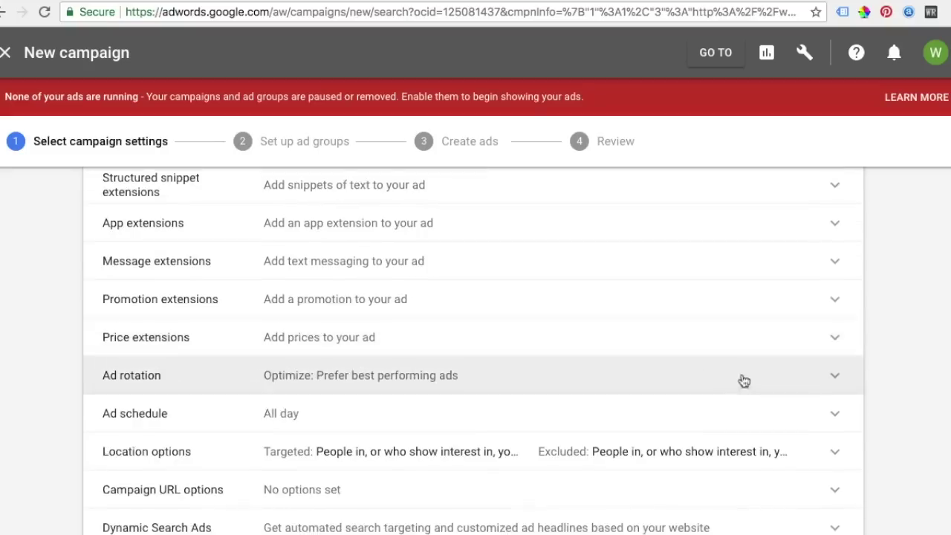
scroll(743, 381, "down", 2)
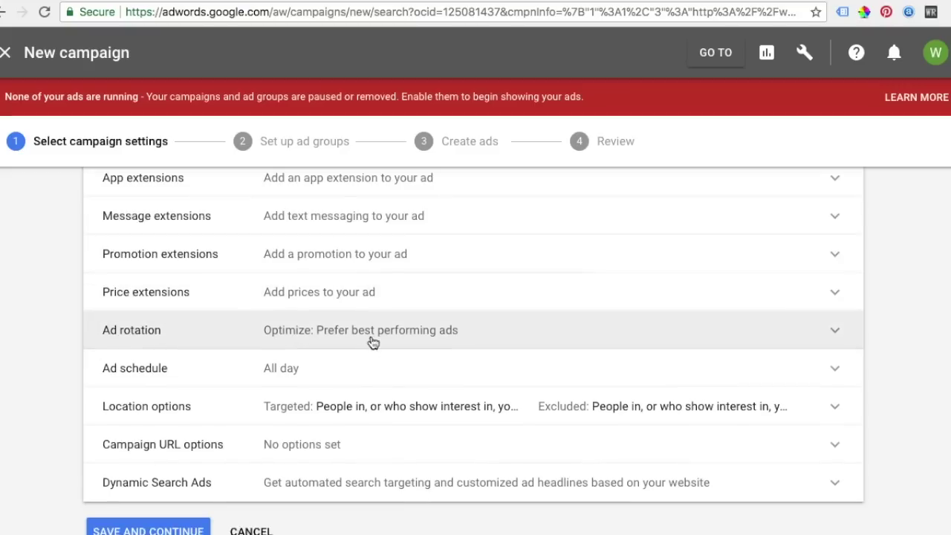
Review the available ad rotation options and close the section
left_click(399, 339)
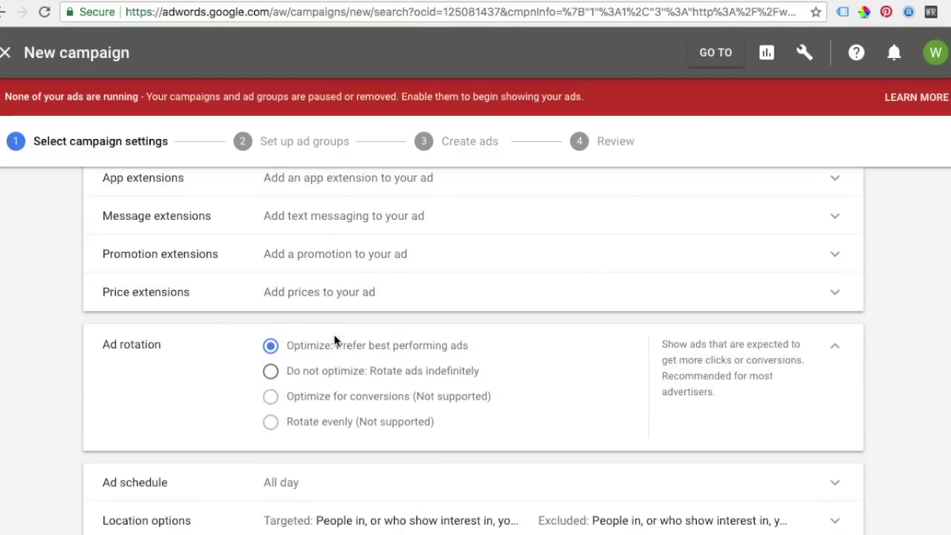
scroll(817, 320, "down", 1)
left_click(846, 310)
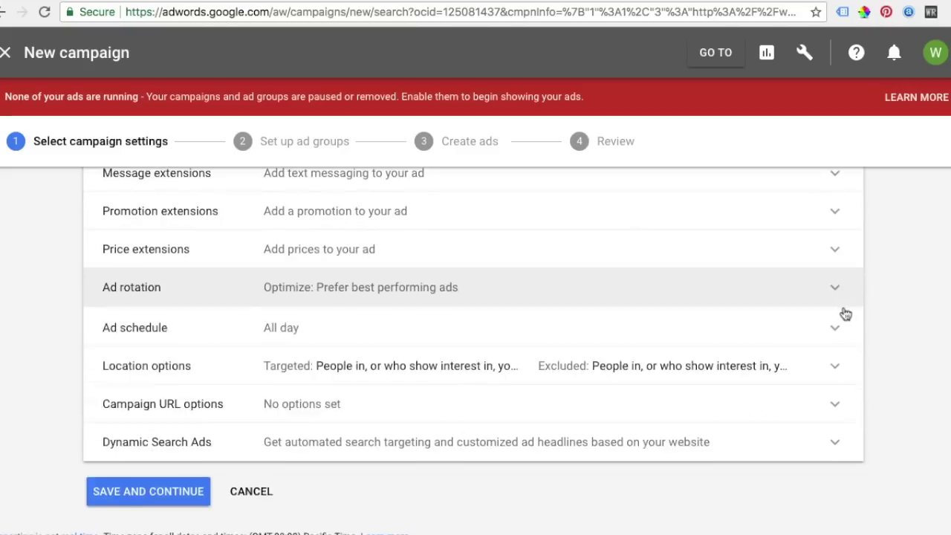
Try a Mondays - Fridays ad schedule, return it to All days, and close the section
left_click(280, 340)
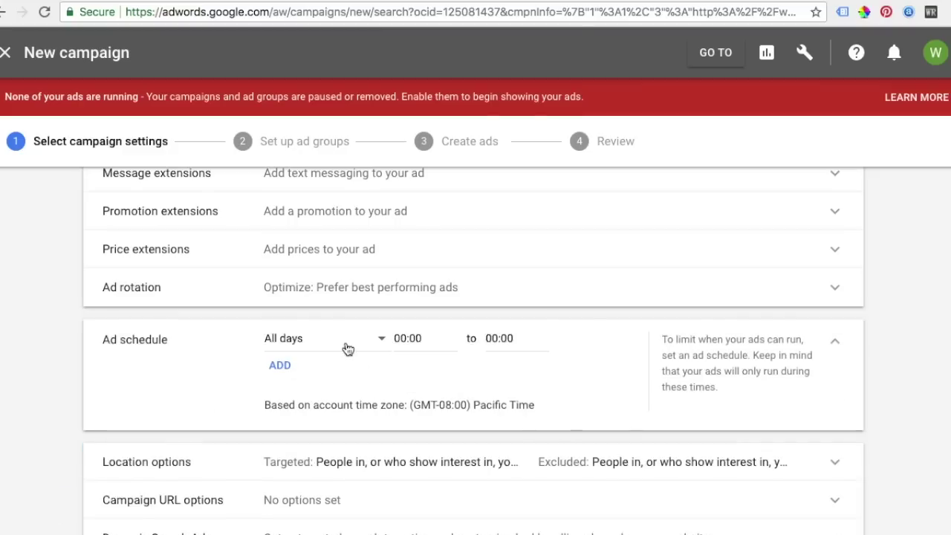
left_click(371, 348)
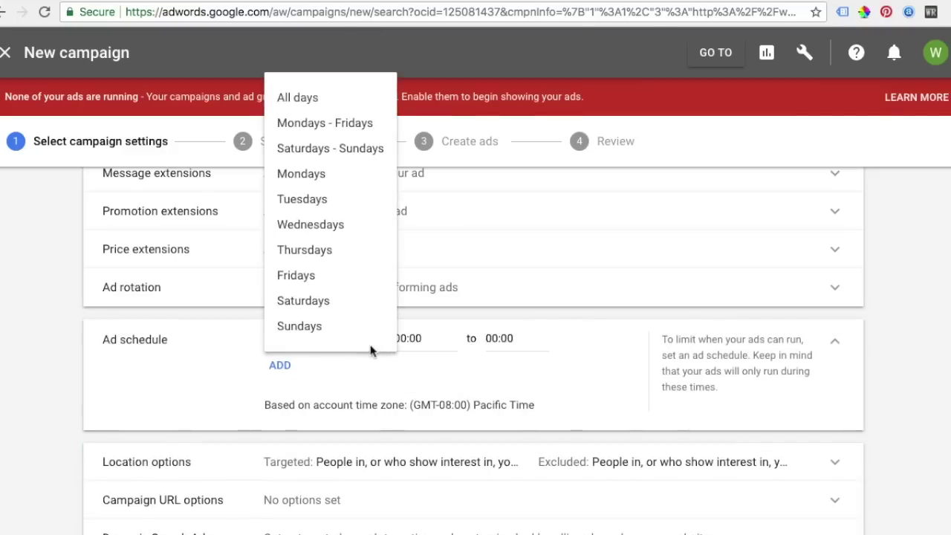
left_click(332, 128)
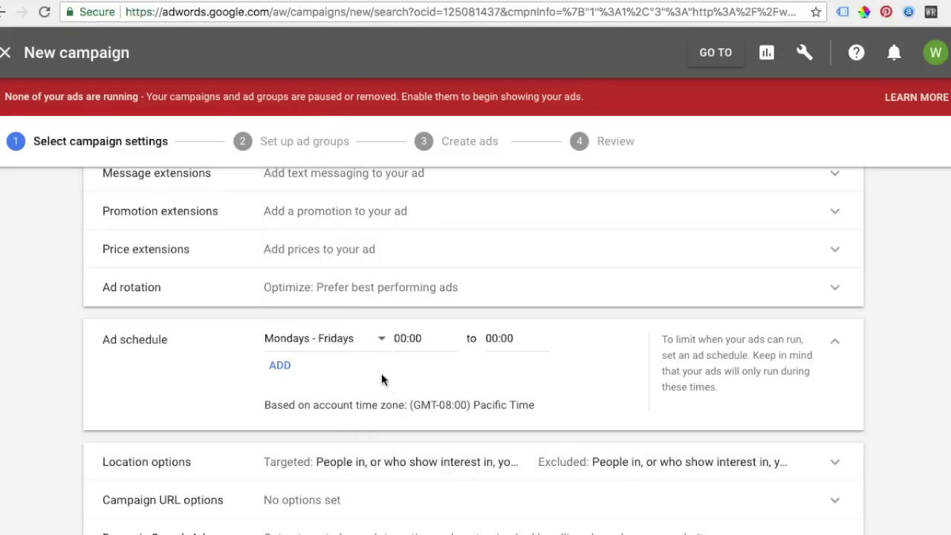
left_click(371, 349)
left_click(282, 101)
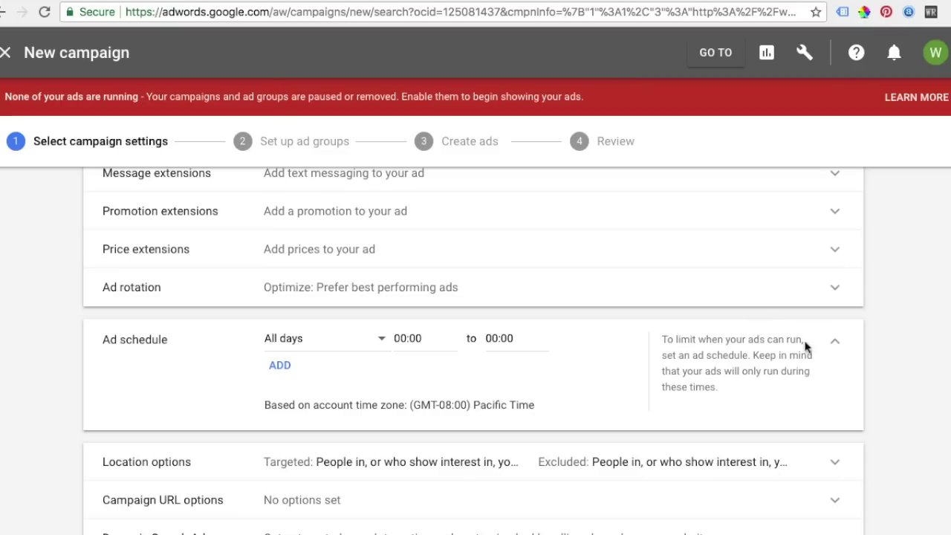
left_click(837, 342)
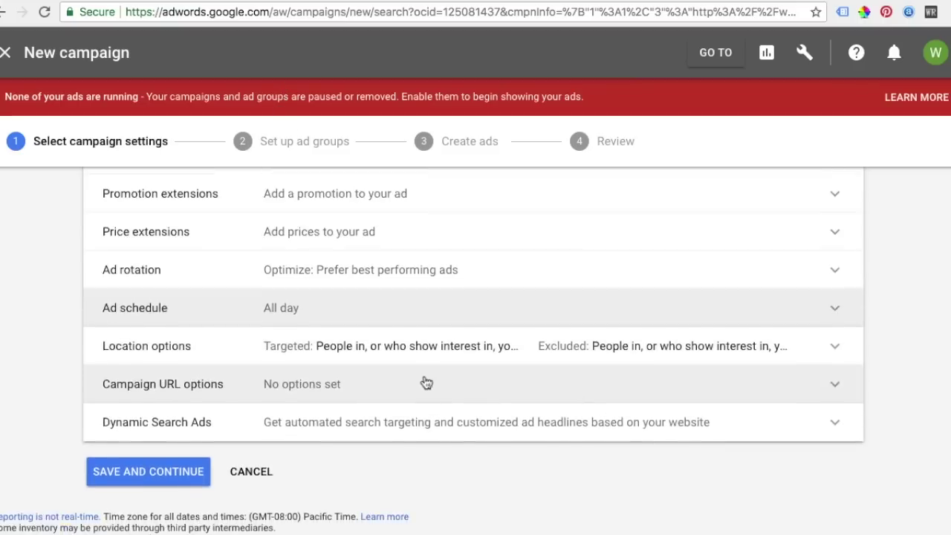
Set the location options to target People in your targeted locations and exclude People in your excluded locations
left_click(834, 346)
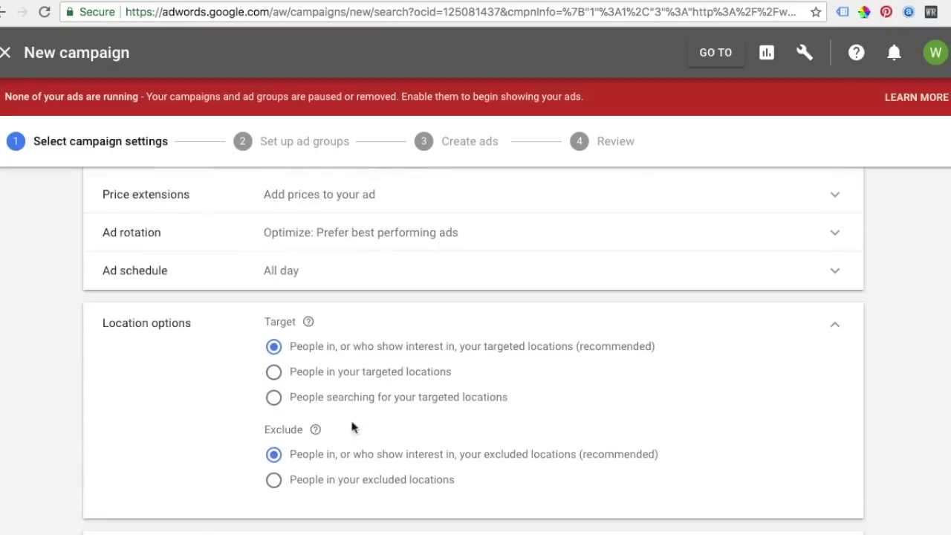
left_click(274, 372)
scroll(226, 382, "down", 1)
left_click(274, 450)
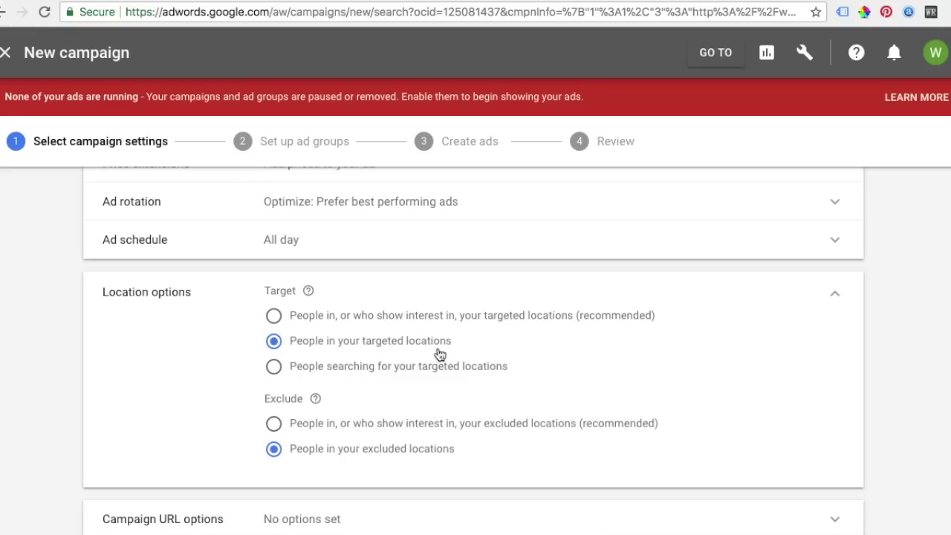
left_click(835, 295)
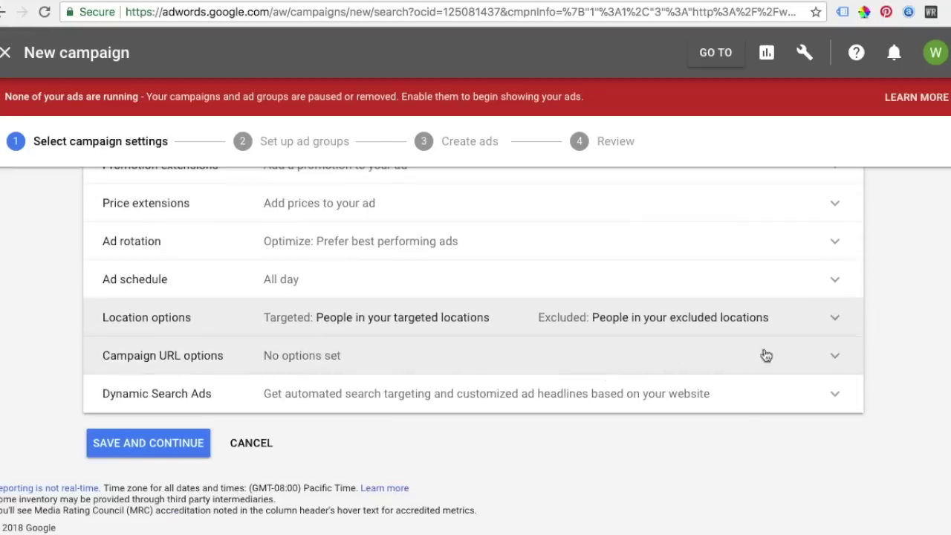
Review the tracking template and custom parameter fields in the campaign URL options, and close the section
left_click(834, 356)
scroll(590, 371, "down", 4)
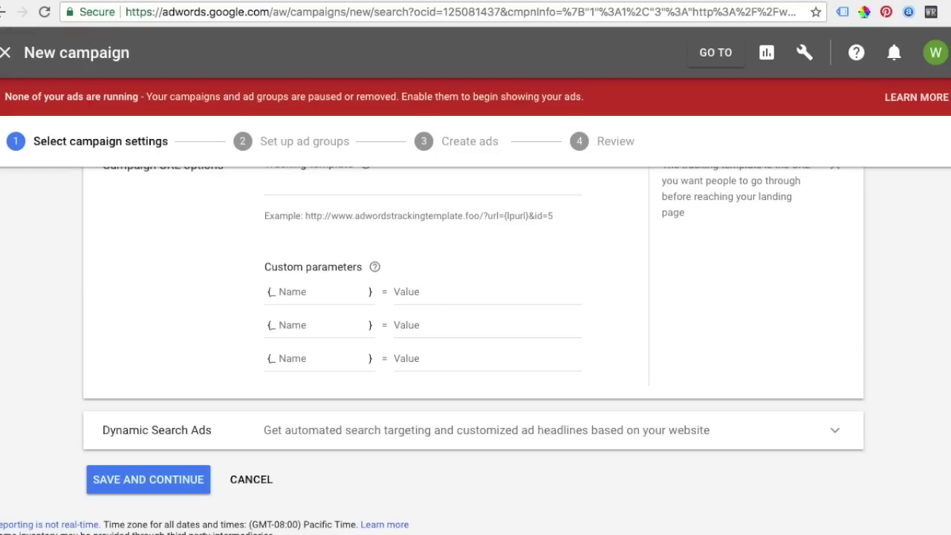
scroll(921, 327, "up", 2)
left_click(837, 296)
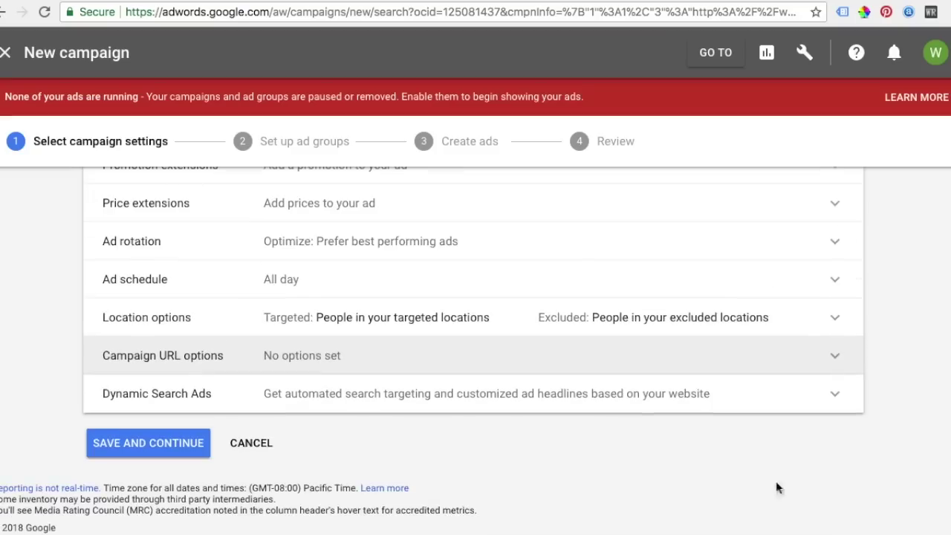
Examine the Dynamic Search Ads domain, language and targeting source options, and collapse the open sections
left_click(834, 390)
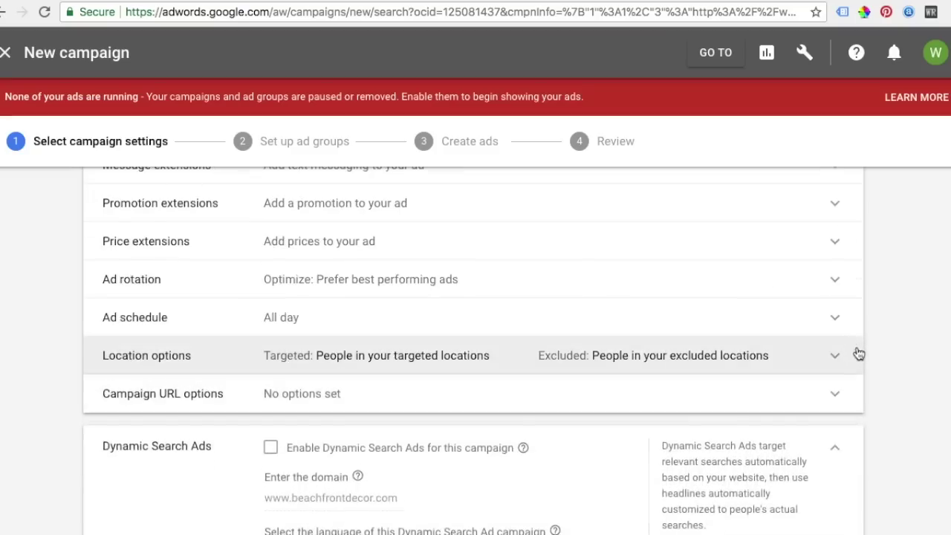
scroll(859, 354, "down", 3)
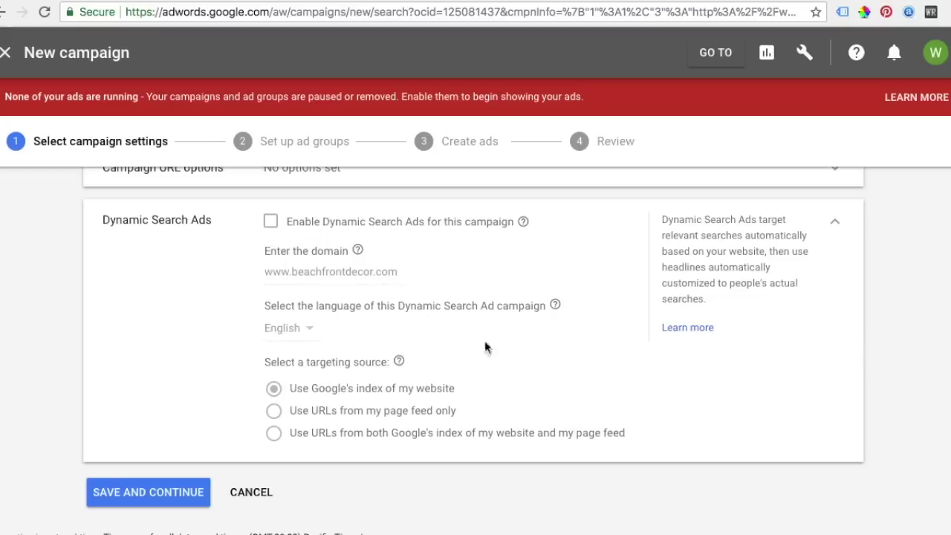
scroll(485, 346, "up", 2)
left_click(815, 317)
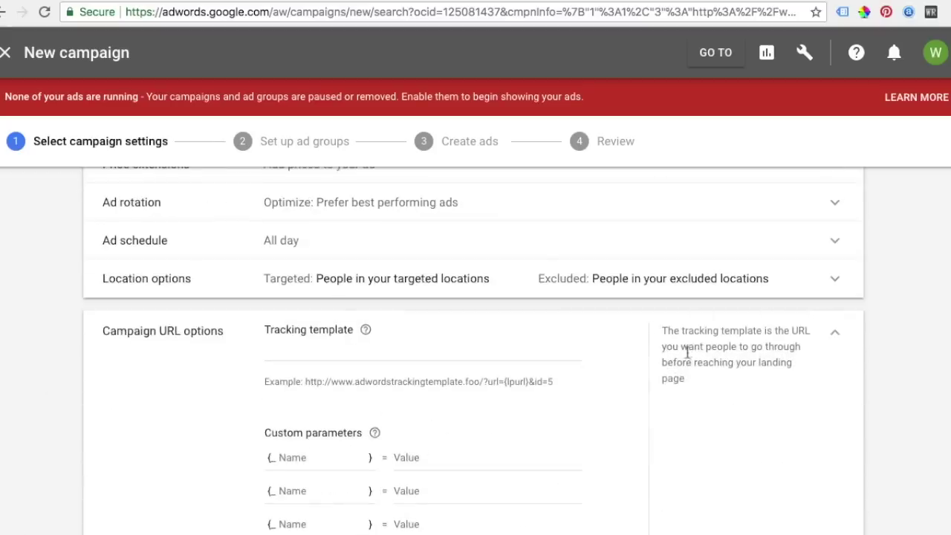
left_click(843, 338)
left_click(842, 375)
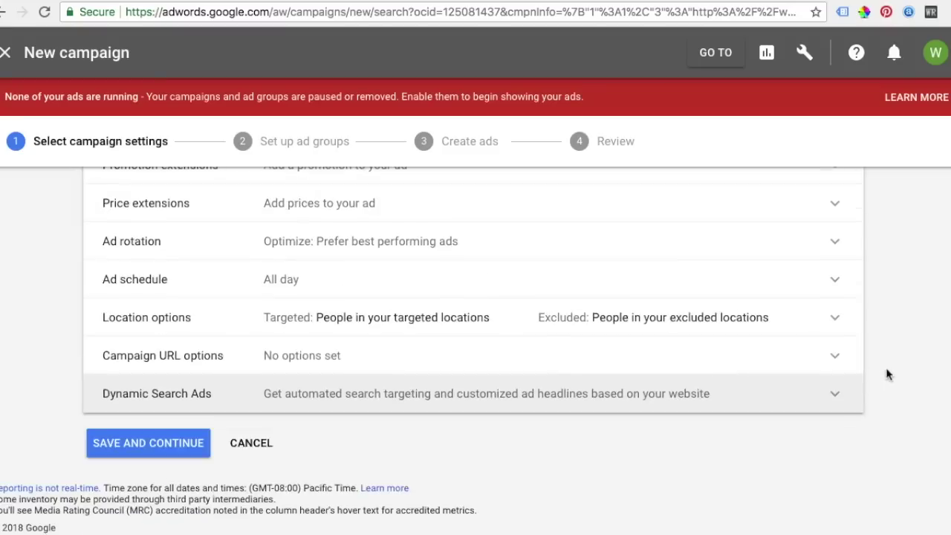
Save the campaign settings and continue, and view the coastal, anchor and palm tree bedding pages on beachfrontdecor.com before returning to the campaign
left_click(150, 441)
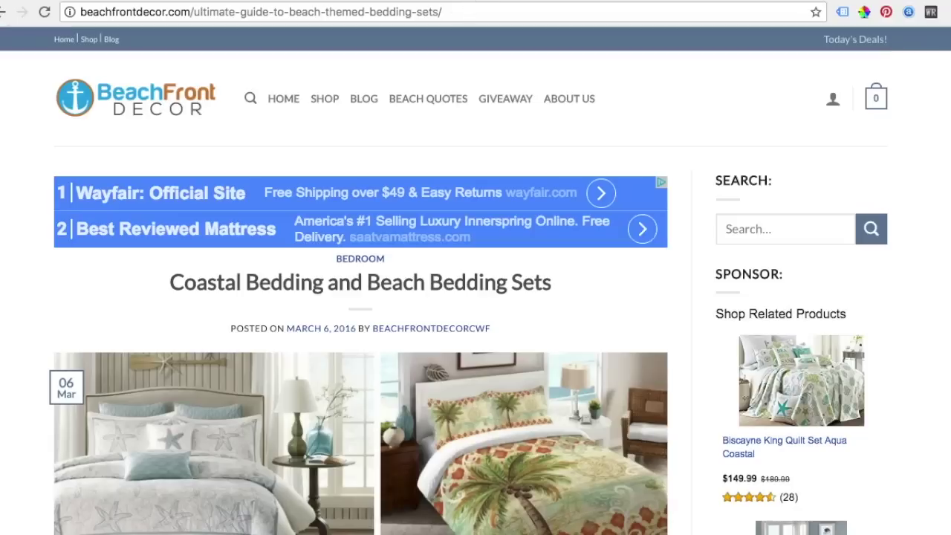
left_click(502, 1)
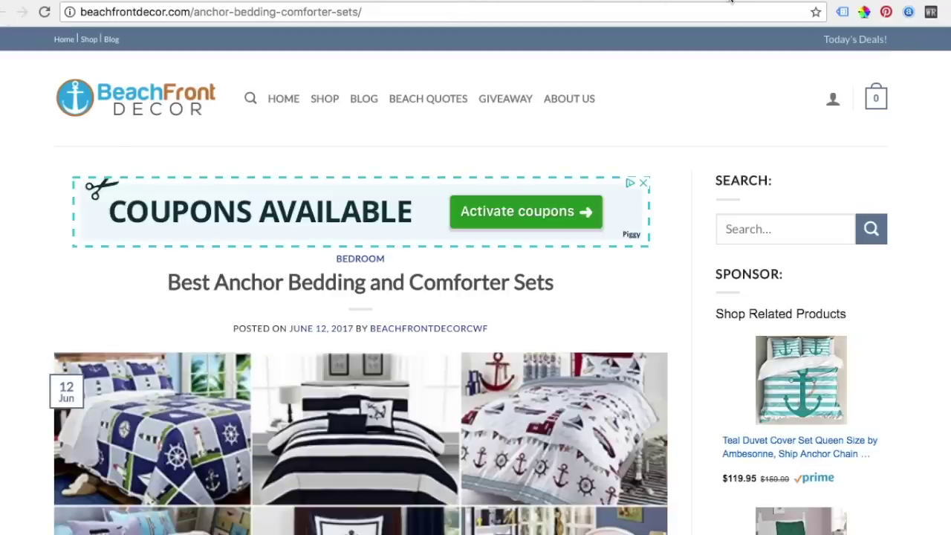
left_click(468, 1)
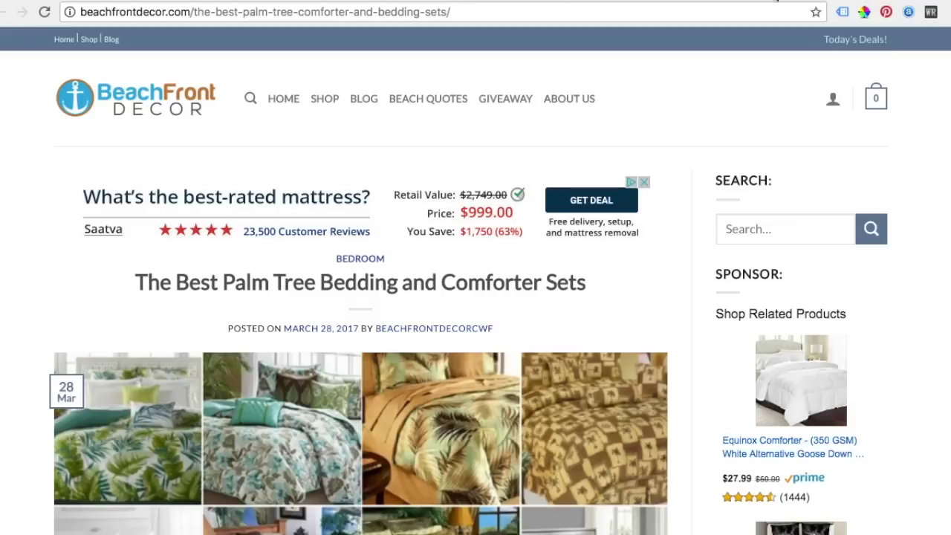
left_click(644, 2)
left_click(217, 1)
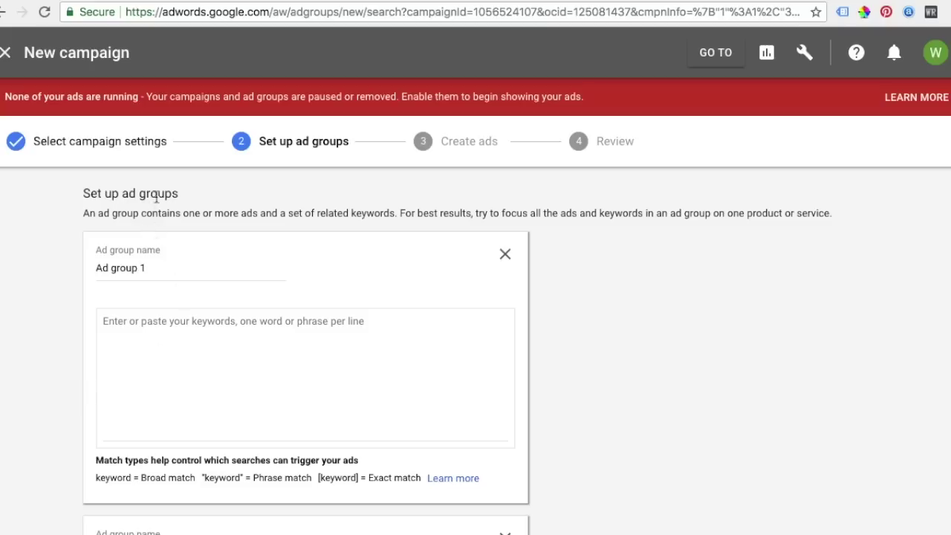
Name the first ad group "Beach Bedding"
left_click(620, 191)
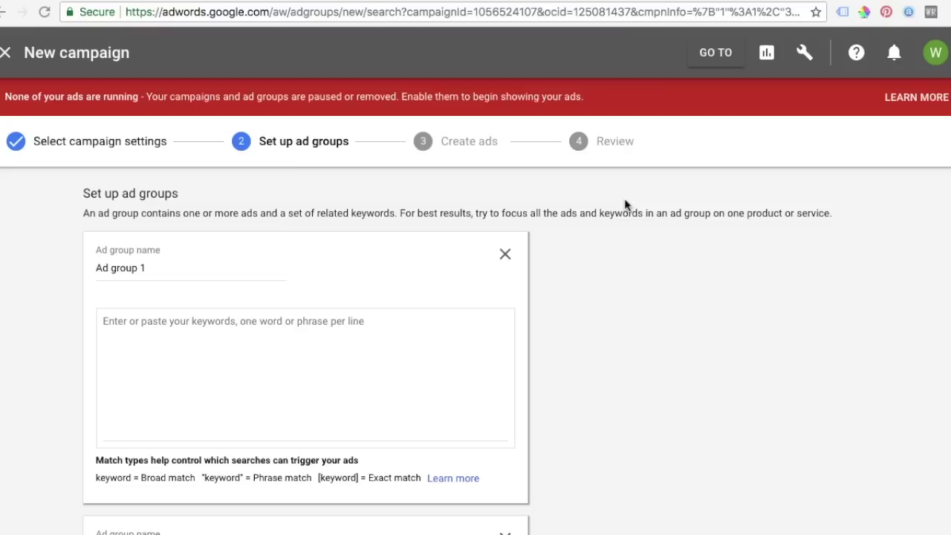
left_click(155, 272)
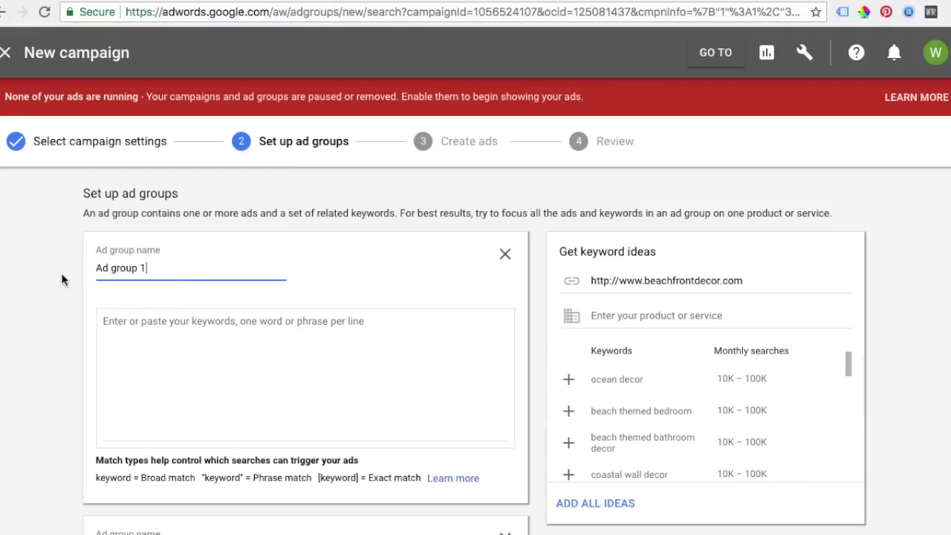
left_click_drag(201, 270, 93, 269)
type("Beach Bedding")
left_click(57, 308)
Name the second ad group "Coastal Bedding" and the third "Anchor Bedding"
scroll(57, 312, "down", 3)
left_click_drag(156, 384, 106, 381)
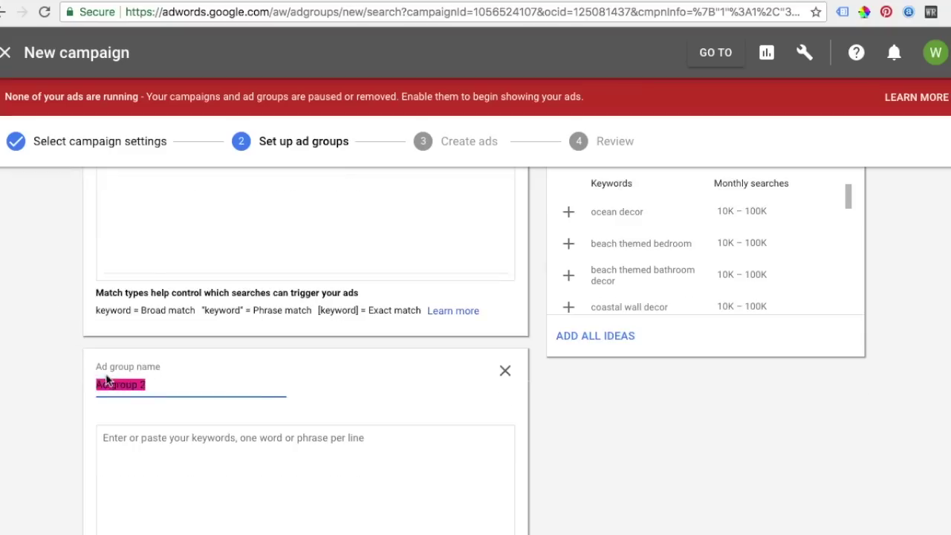
type("Coastal Bedding")
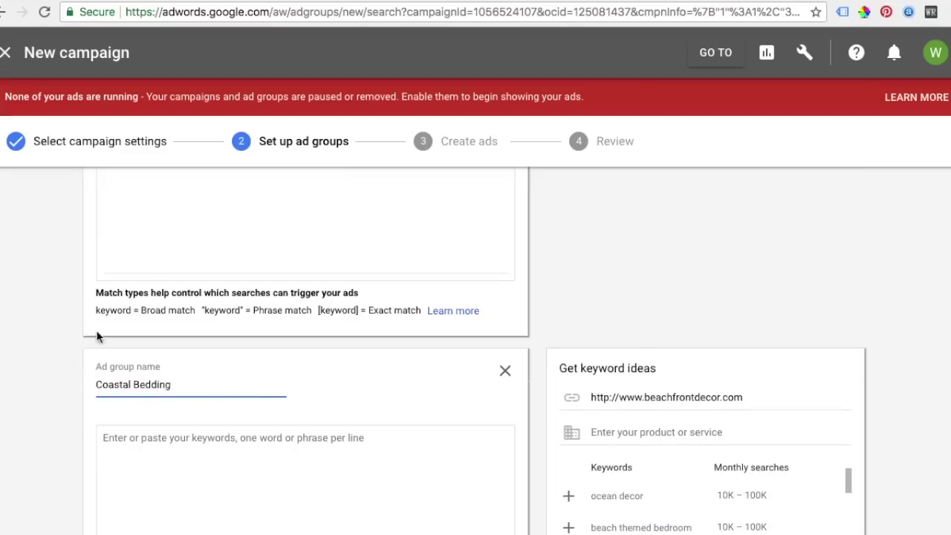
scroll(96, 336, "down", 3)
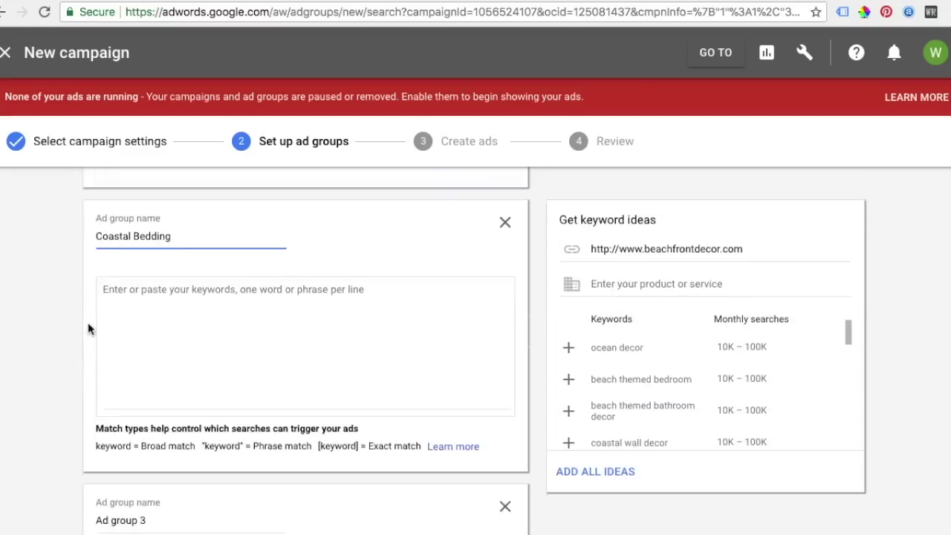
left_click(152, 427)
left_click_drag(151, 427, 80, 425)
type("Anchor Bedding")
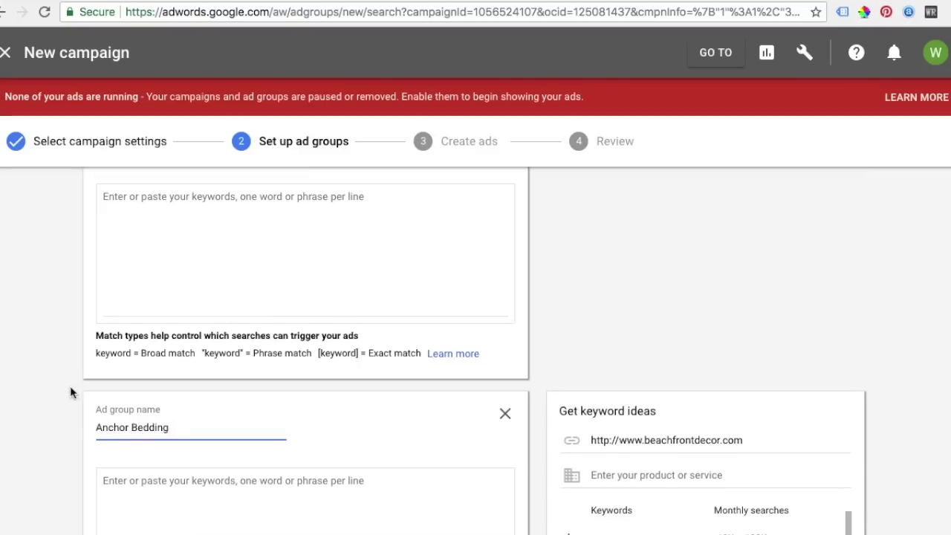
Name the fourth ad group "Palm Tree Bedding" and the fifth "Starfish Bedding"
scroll(69, 389, "down", 4)
left_click_drag(158, 415, 72, 406)
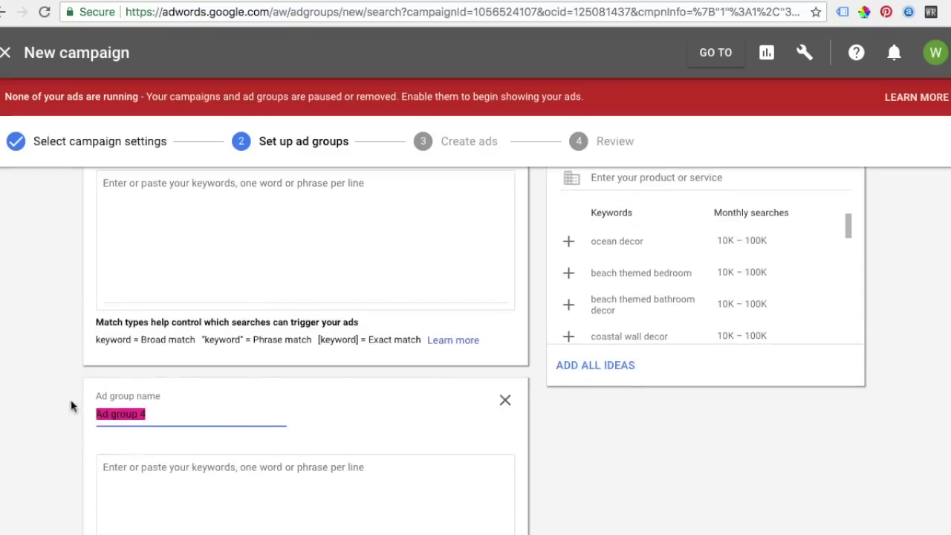
type("Palm Tree Bedding")
scroll(81, 423, "down", 4)
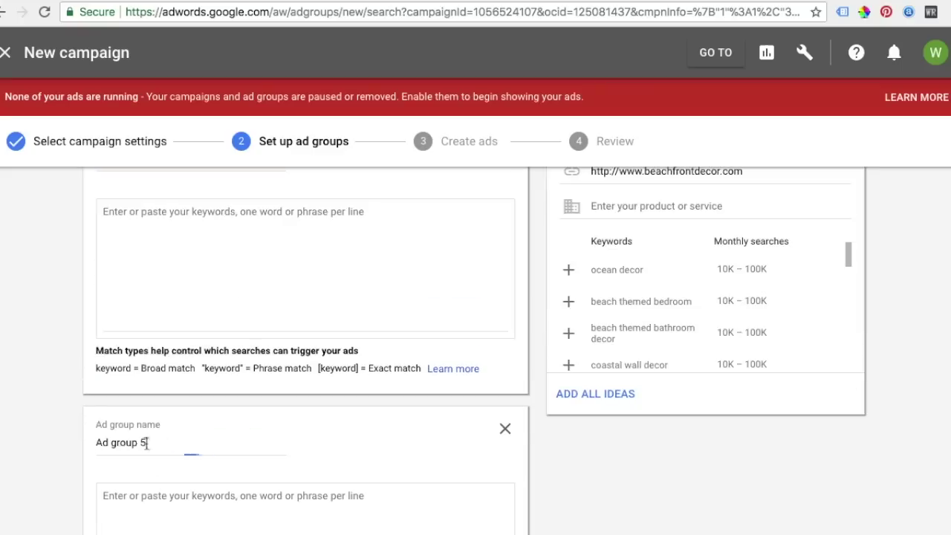
left_click_drag(156, 443, 80, 444)
type("Starfish Bedding")
left_click(80, 440)
scroll(69, 430, "up", 15)
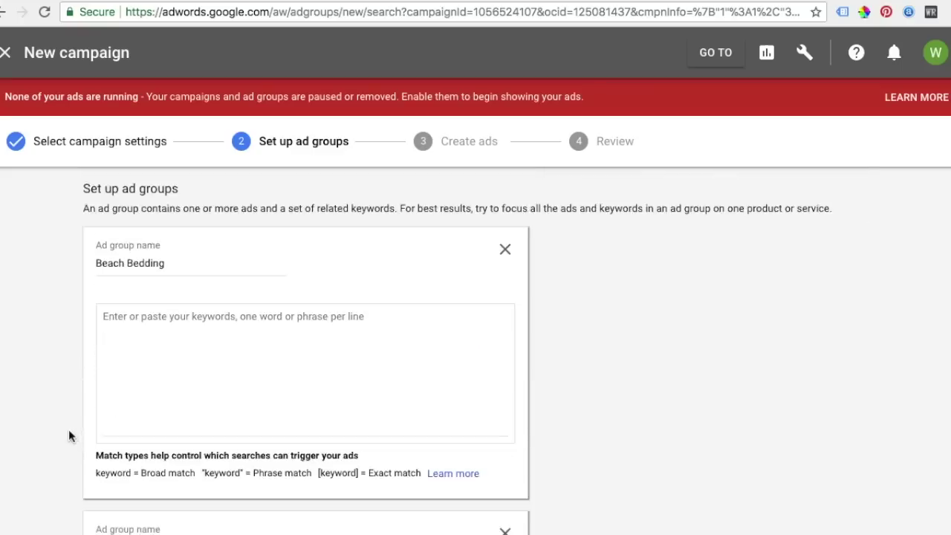
Enter the keywords +beach +bedding, +beach +themed +bedding and +beach +bedding +sets on separate lines for the Beach Bedding ad group
left_click(185, 367)
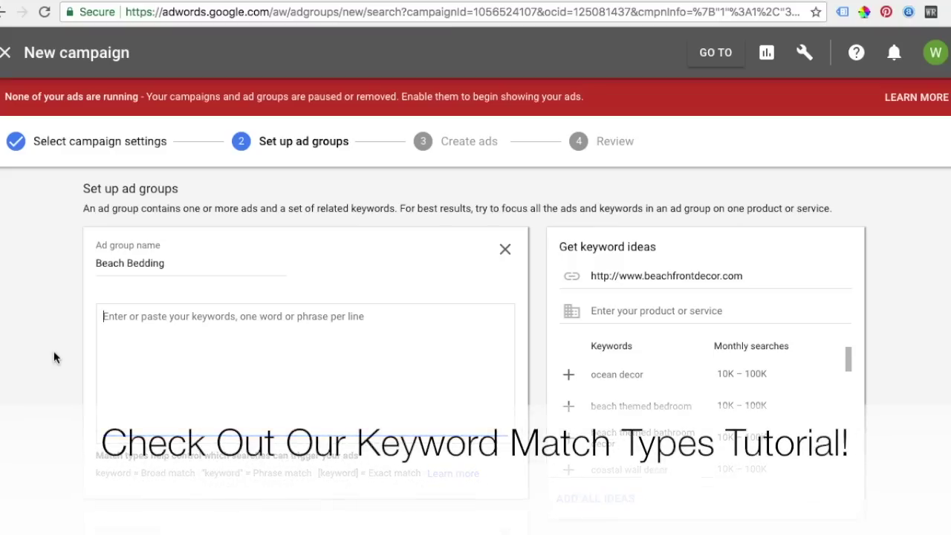
type("+beach +bedding")
key("Return")
type("+be")
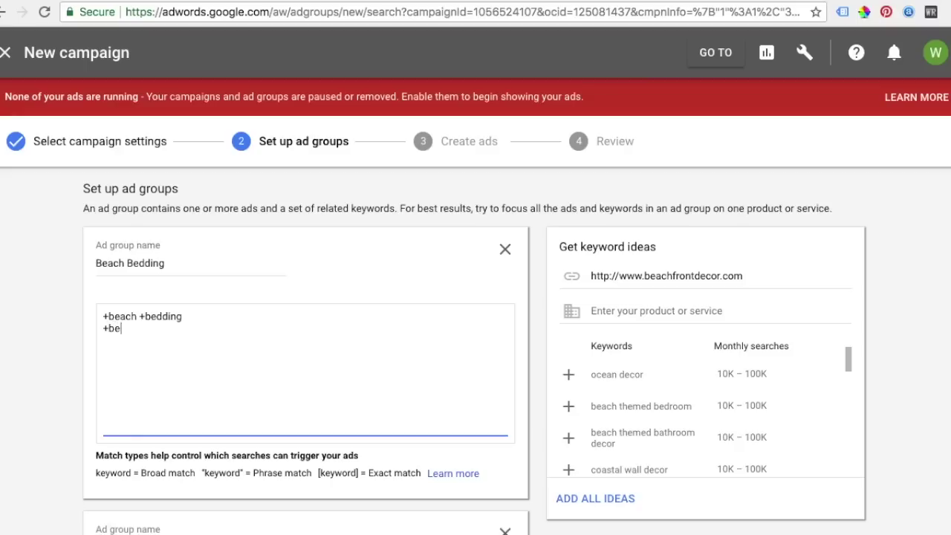
type("ach +themed +bedding")
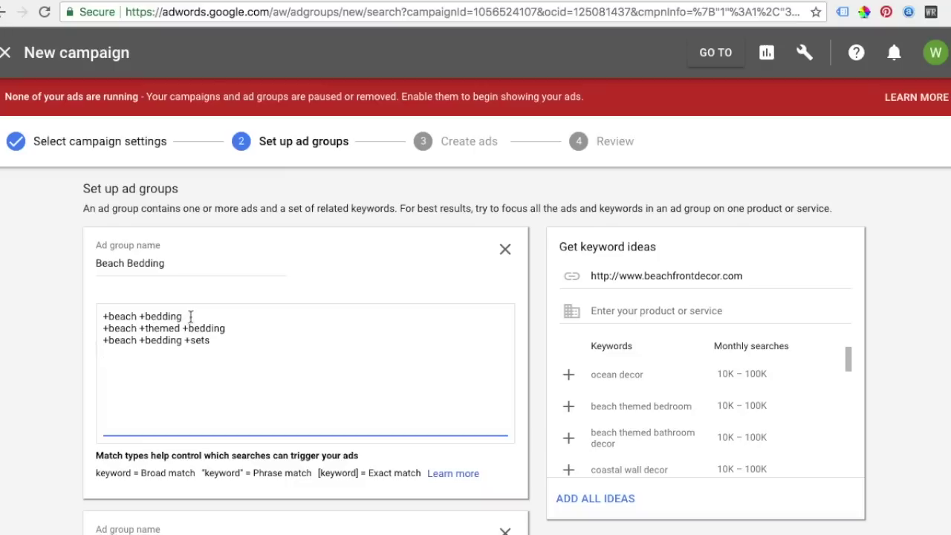
Write the example search "beach themed bedding comforter" below the keywords and highlight the +beach +themed +bedding keyword for comparison
left_click_drag(225, 328, 149, 335)
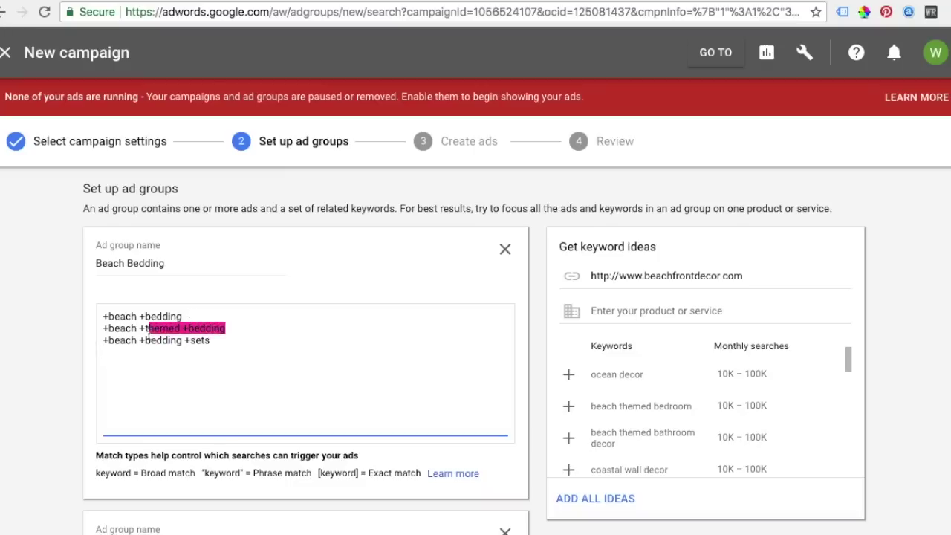
left_click(227, 345)
key("Return")
key("Return")
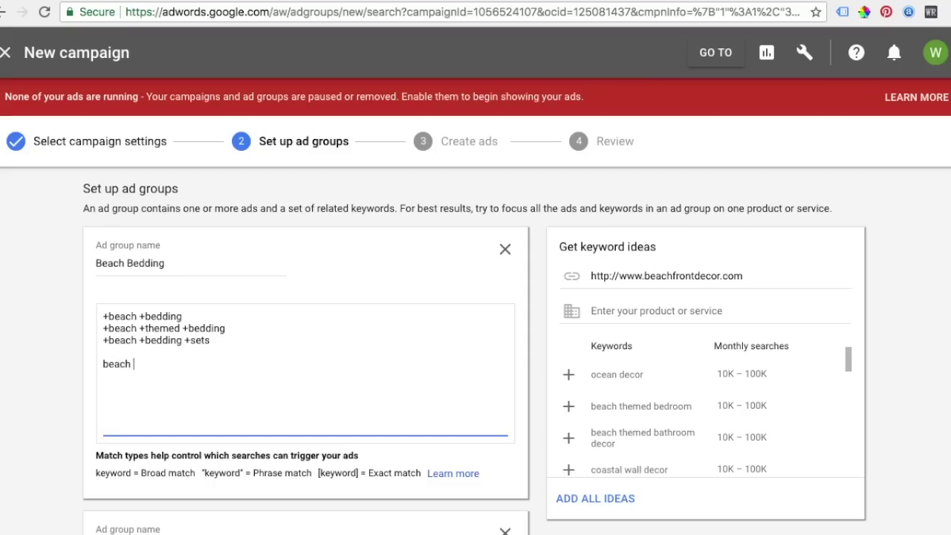
type("beach themed bedding comforter")
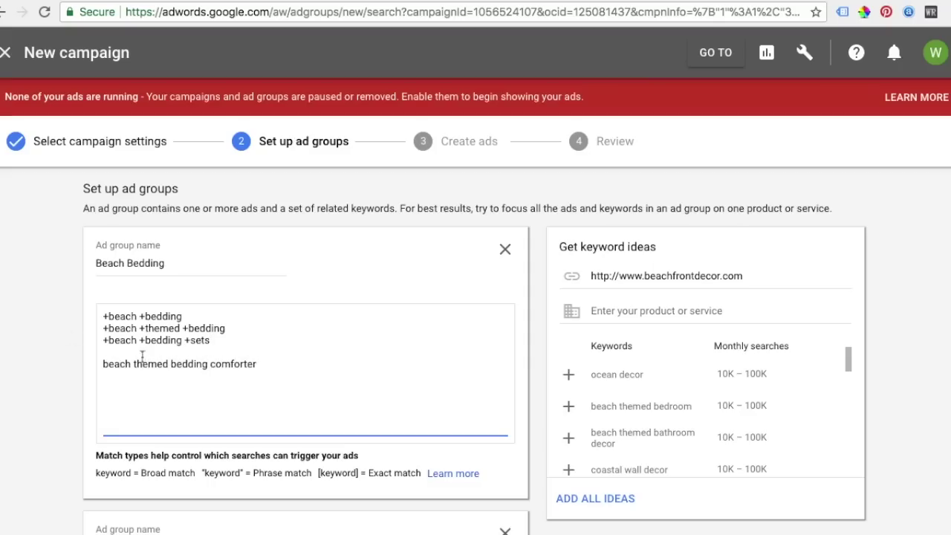
left_click_drag(237, 329, 101, 329)
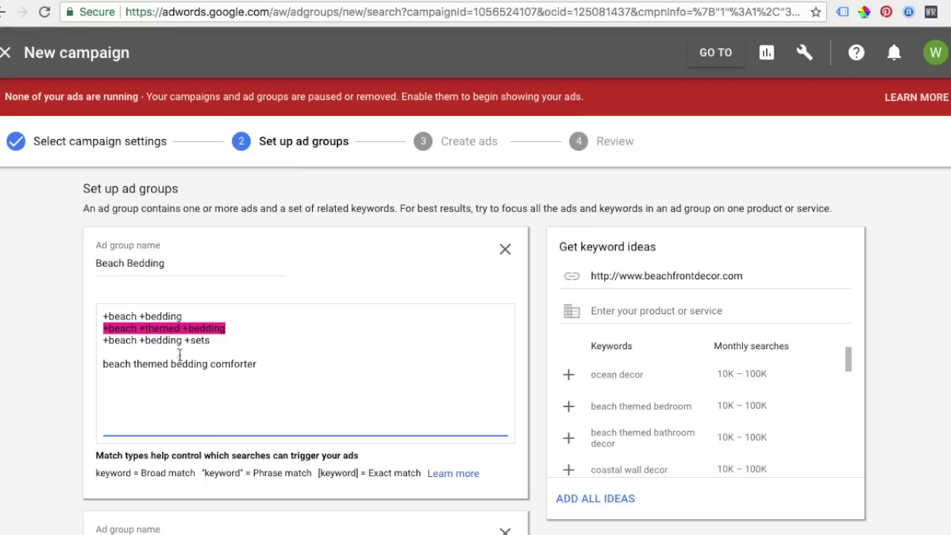
left_click(252, 377)
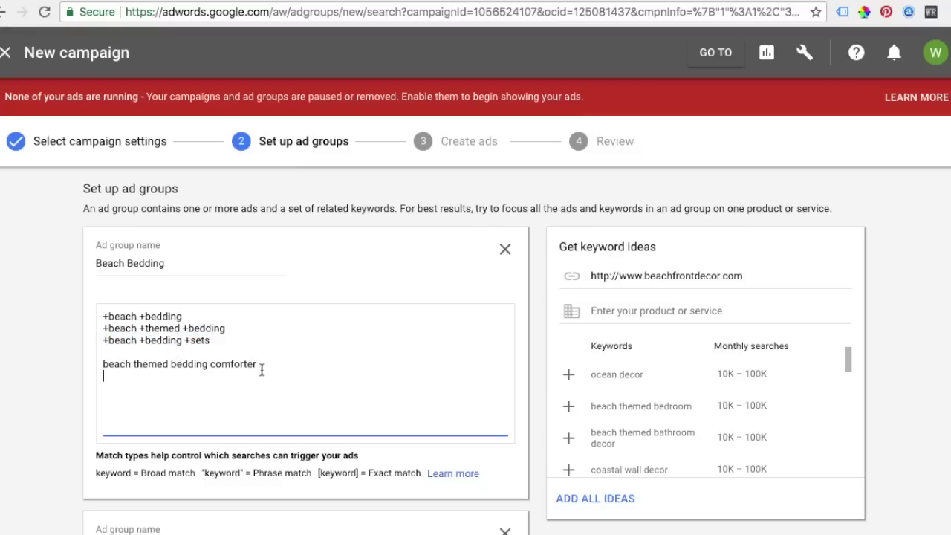
Replace the example search with "best beautiful beach starfish bedding sets" and highlight the +beach +bedding +sets and +beach +bedding keywords for comparison
left_click_drag(264, 362, 99, 364)
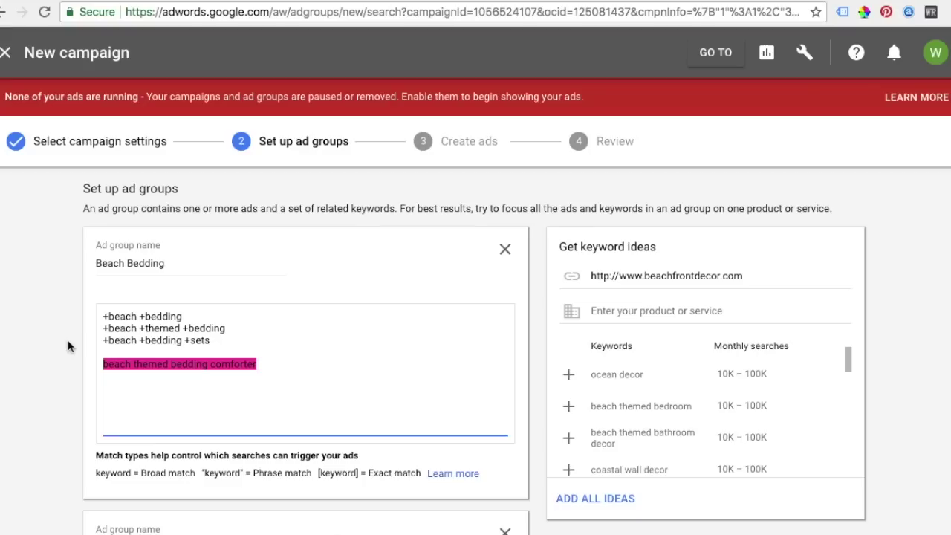
type("best beautiful")
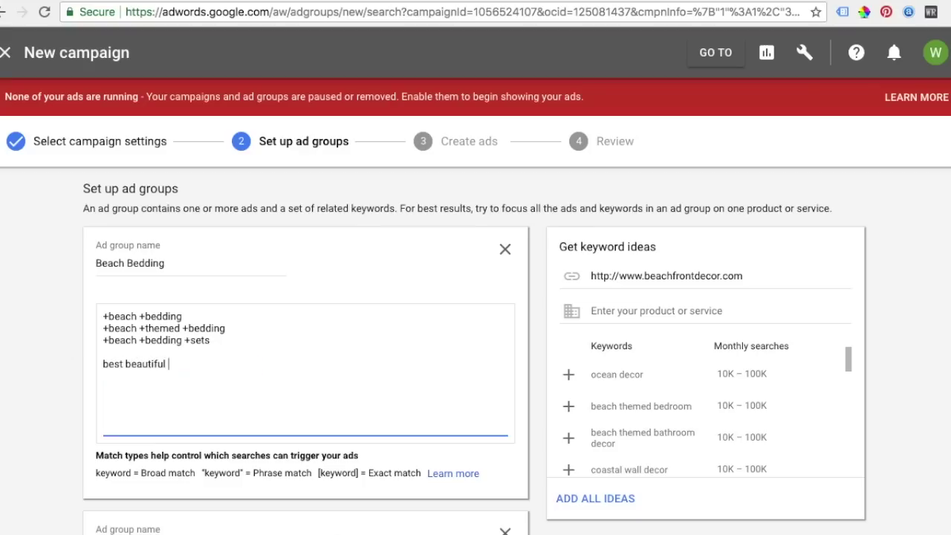
type("beach starfish b")
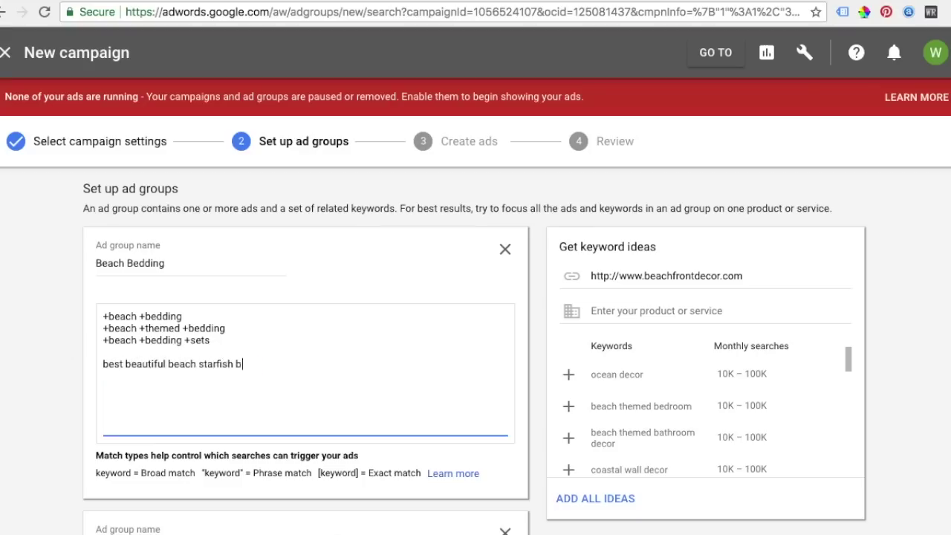
type("edding sets")
left_click_drag(212, 340, 102, 344)
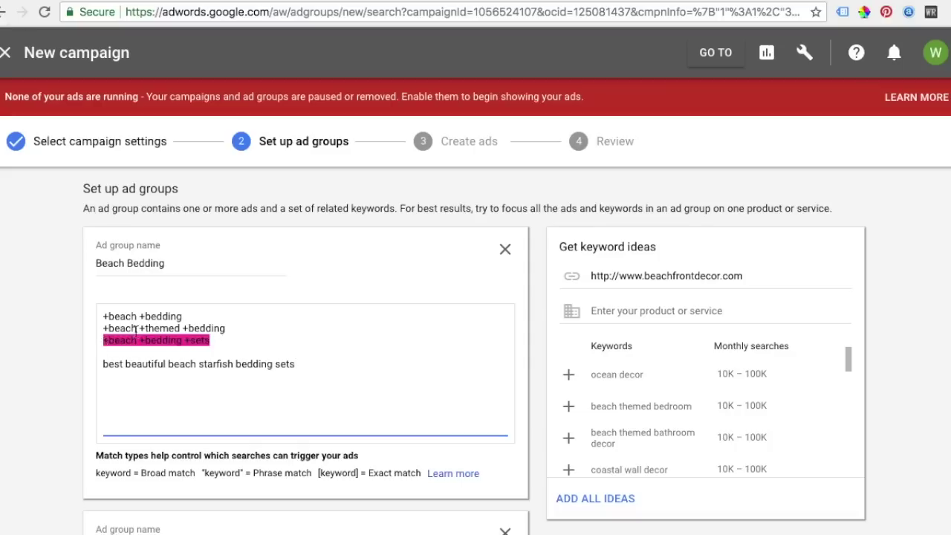
left_click(136, 330)
left_click(186, 316)
left_click_drag(186, 315, 89, 325)
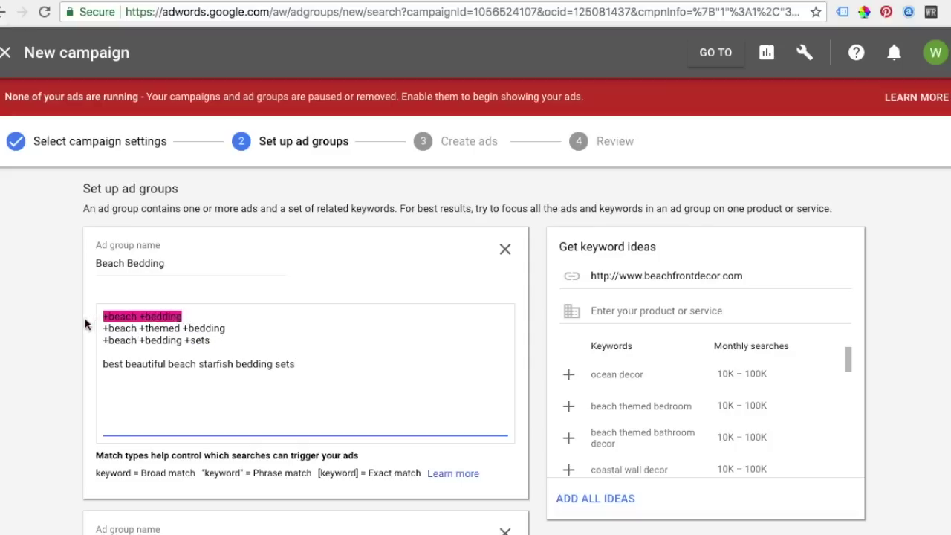
left_click(149, 350)
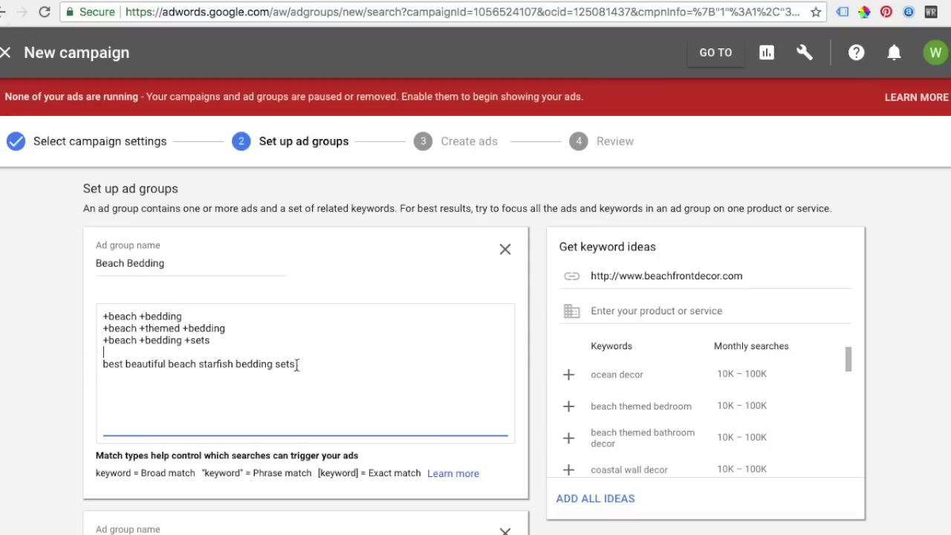
Compare the three modified broad match keywords with the starfish bedding example search, and delete the example line
left_click(233, 329)
left_click(234, 317)
left_click(235, 326)
left_click(237, 339)
left_click(305, 364)
left_click_drag(93, 370, 82, 364)
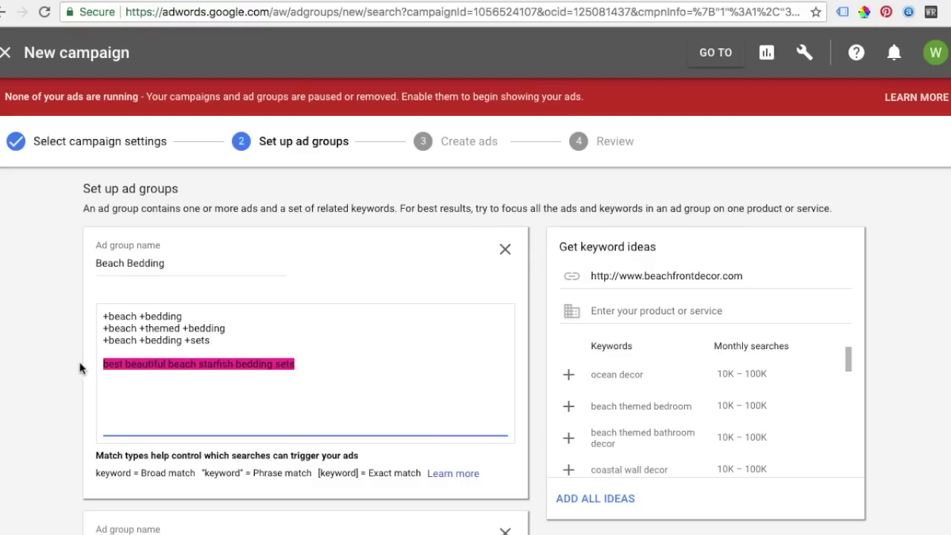
key("BackSpace")
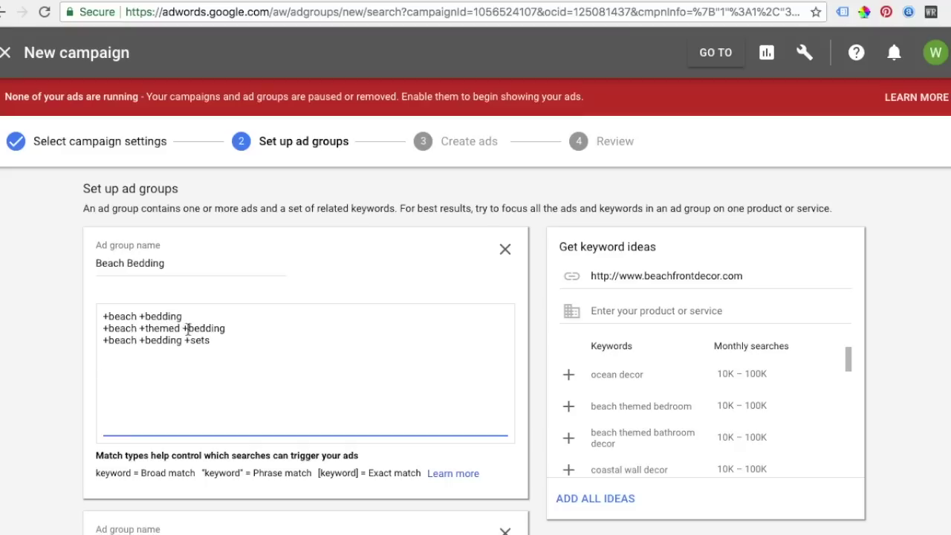
Add the example searches "coastal bedding", "beach themed comforters" and "best beach themed comforters and bedding" on separate lines below the keywords
key("Return")
key("Return")
type("coastal bedding ")
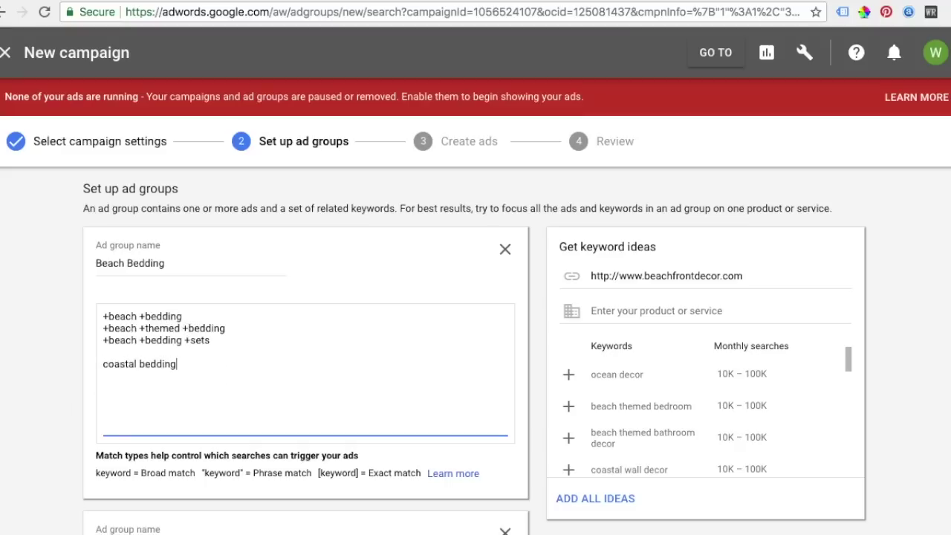
type("beach themed comforters")
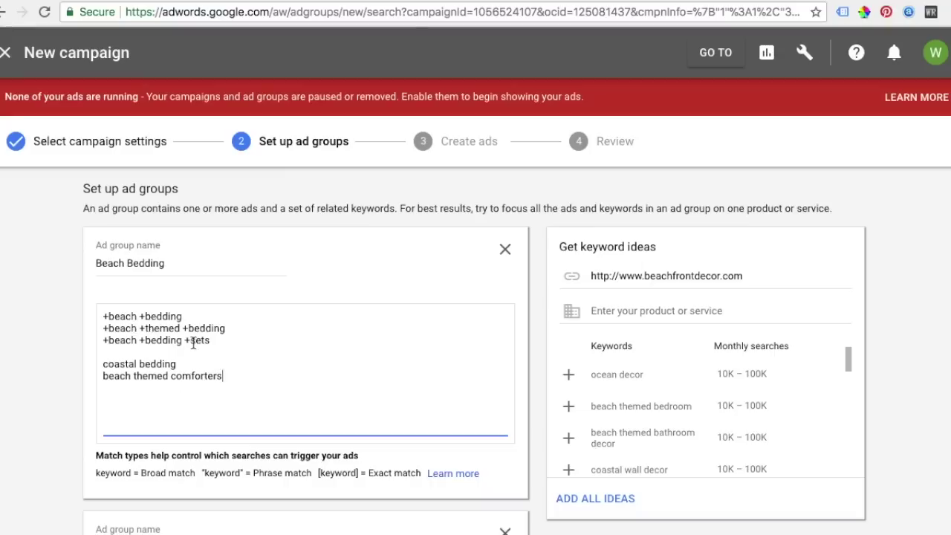
type("best beach themed comf")
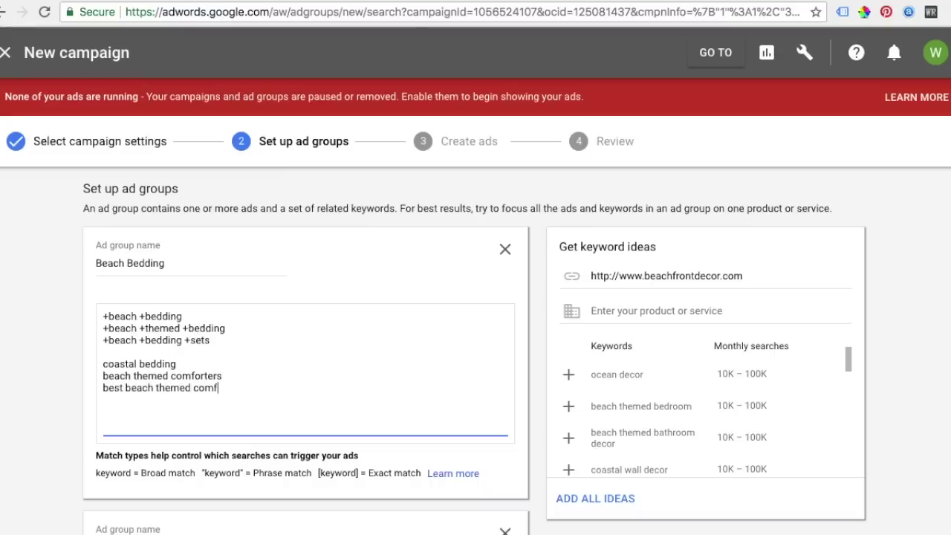
type("orters and bedding")
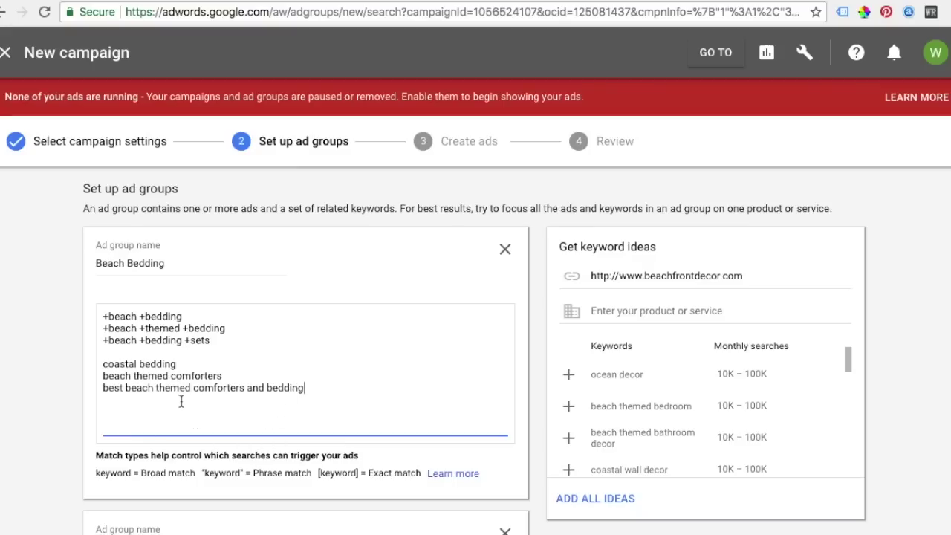
Replace the three example searches with "bedding beach themed sets for bedroom", and delete that example line too
left_click_drag(317, 390, 80, 366)
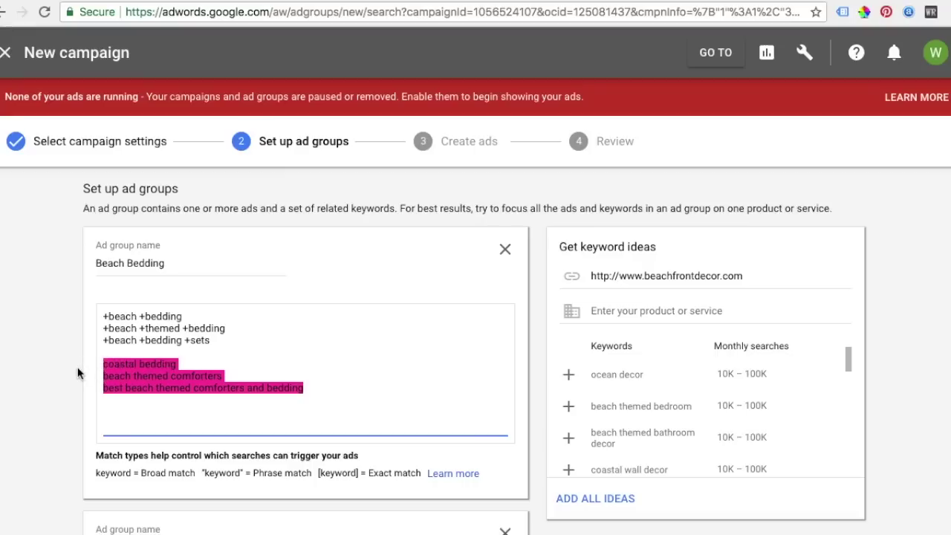
key("BackSpace")
type("bedding beach themed se")
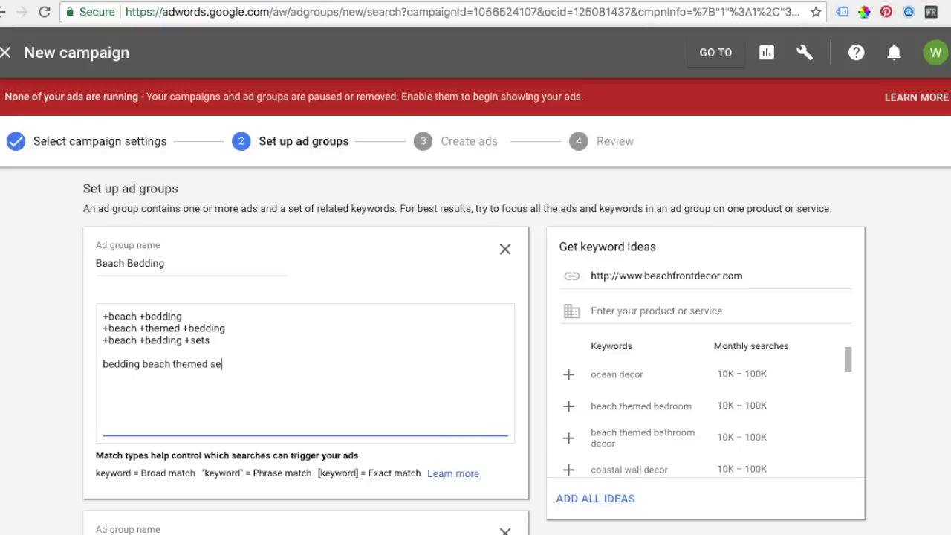
type("ts for bedroom")
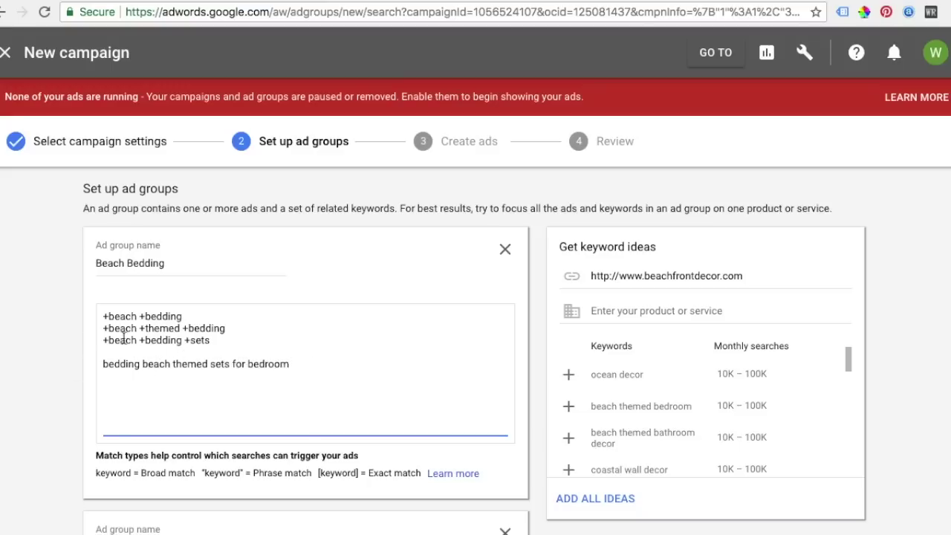
left_click_drag(288, 365, 75, 355)
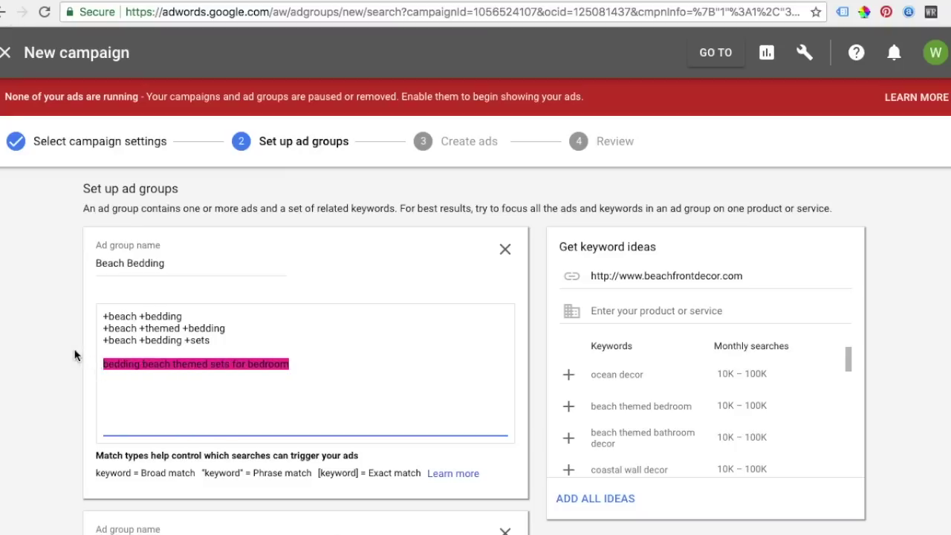
key("BackSpace")
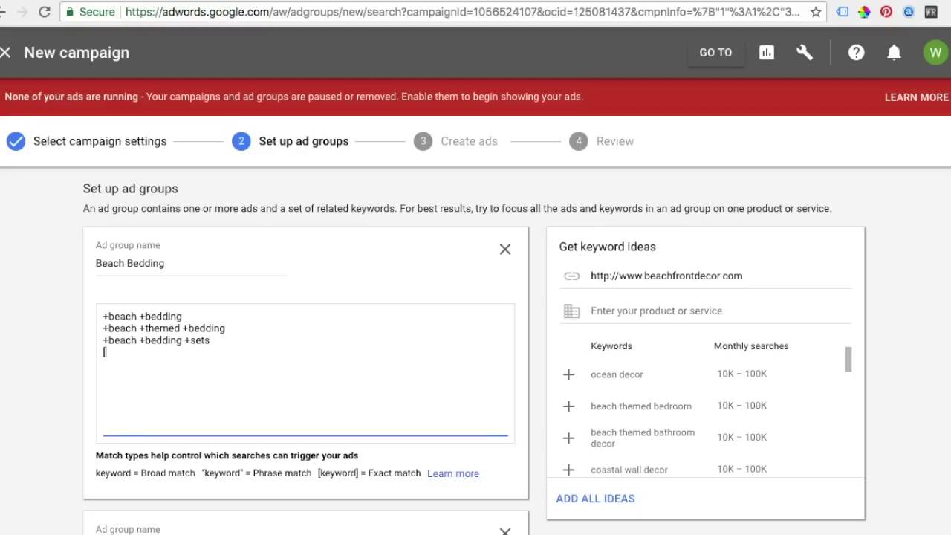
Highlight the exact match syntax hint and add the exact match keyword [beach bedding] below the modified broad match keywords
left_click_drag(360, 476, 318, 476)
left_click(381, 476)
left_click(153, 355)
type("[")
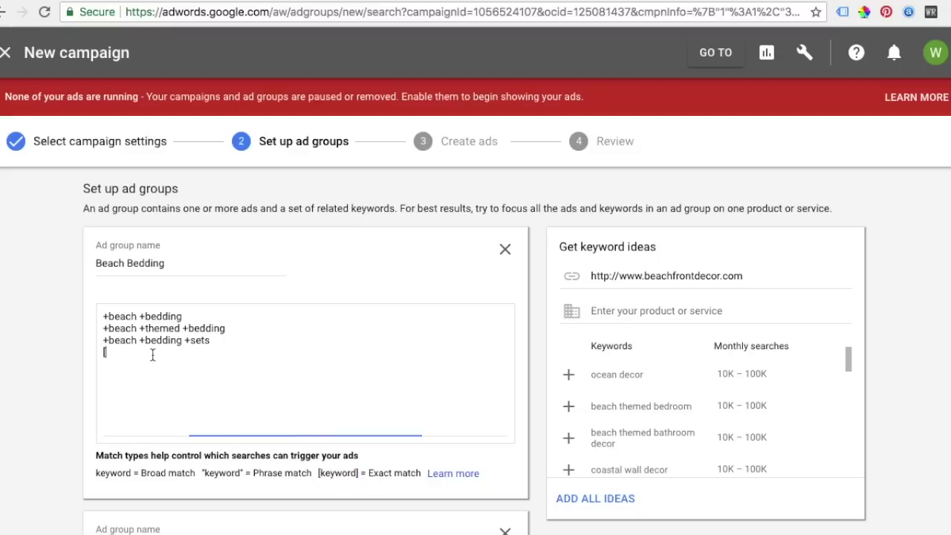
type("beach bedding")
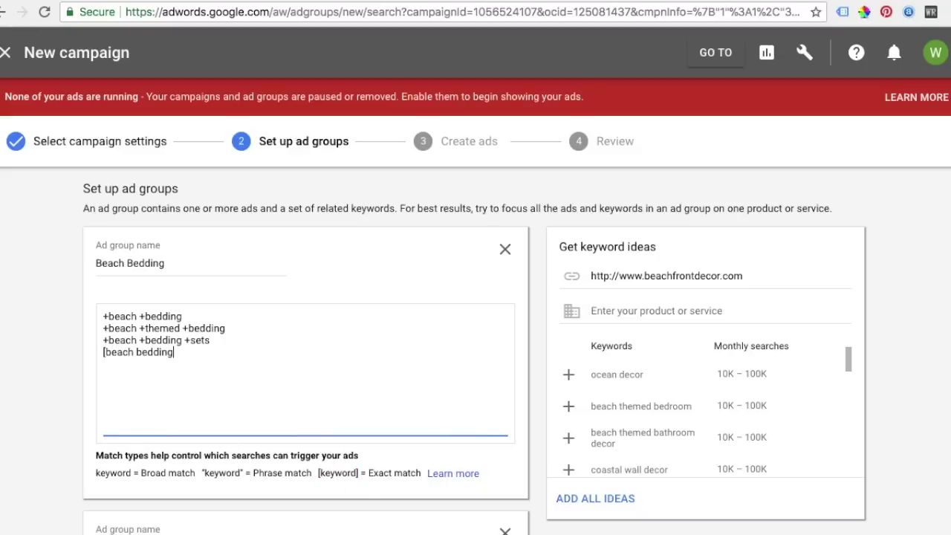
type("]")
Add the exact match keywords [beach themed bedding] and [beach bedding sets] on separate lines in the Beach Bedding ad group
key("Return")
type("[beach themed bedding")
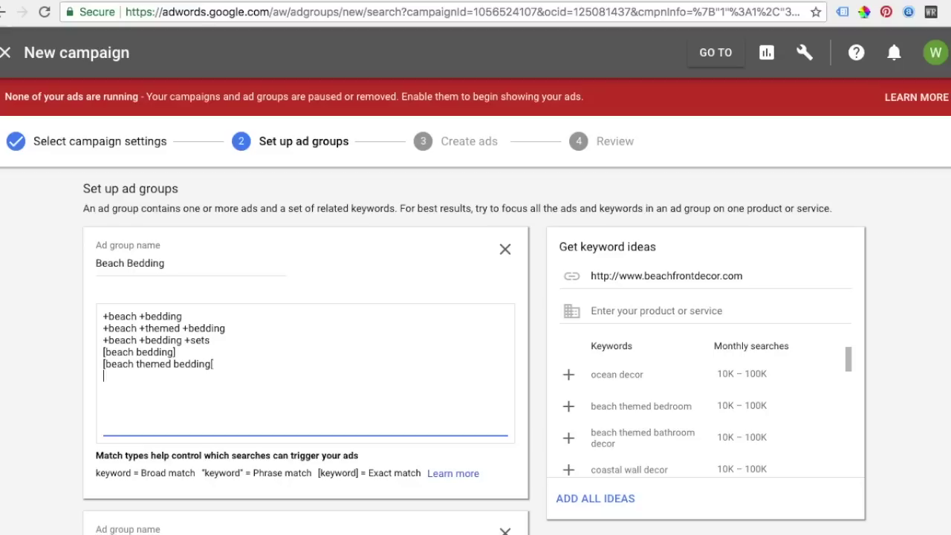
type("[")
key("Return")
type("[beach bedding")
key("BackSpace")
key("BackSpace")
key("BackSpace")
type("ing sets")
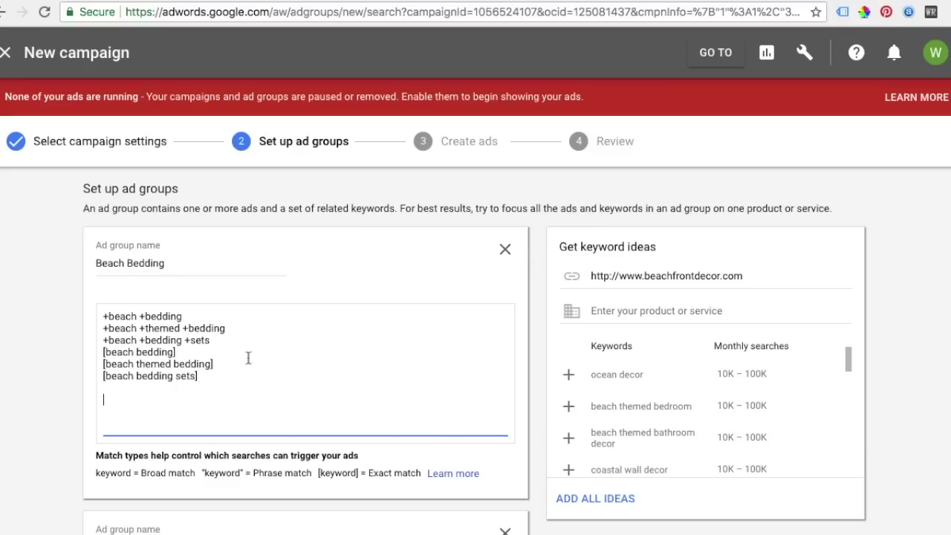
Add +beach +theme +bedding after the modified broad match keywords and [beach theme bedding] at the end of the Beach Bedding list
key("Return")
type("+beach theme ")
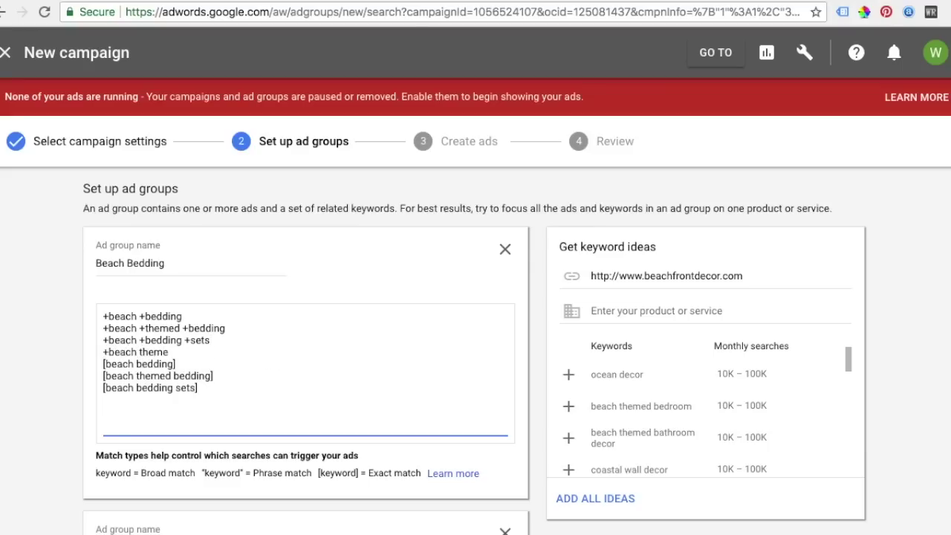
key("BackSpace")
key("BackSpace")
key("BackSpace")
key("BackSpace")
key("BackSpace")
key("BackSpace")
type("+theme +bedding")
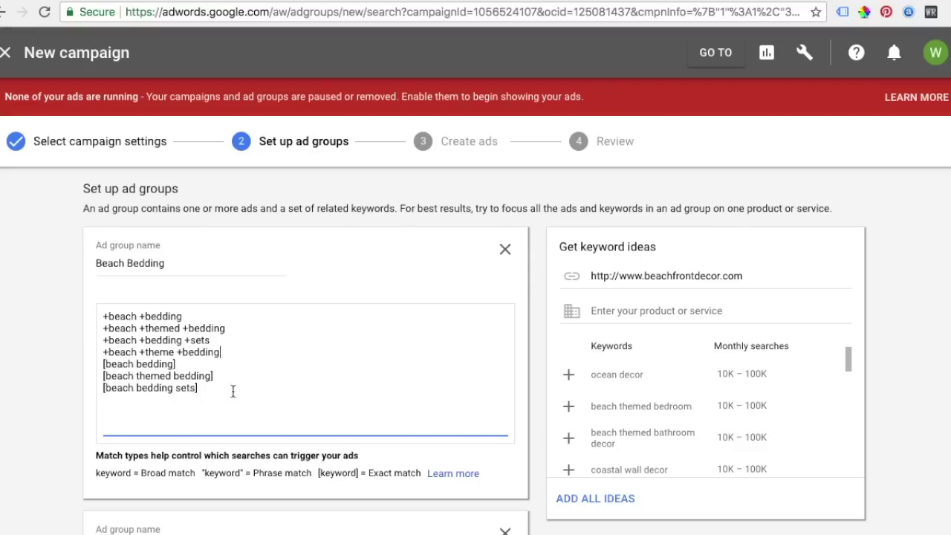
key("Return")
type("[beach theme bedding")
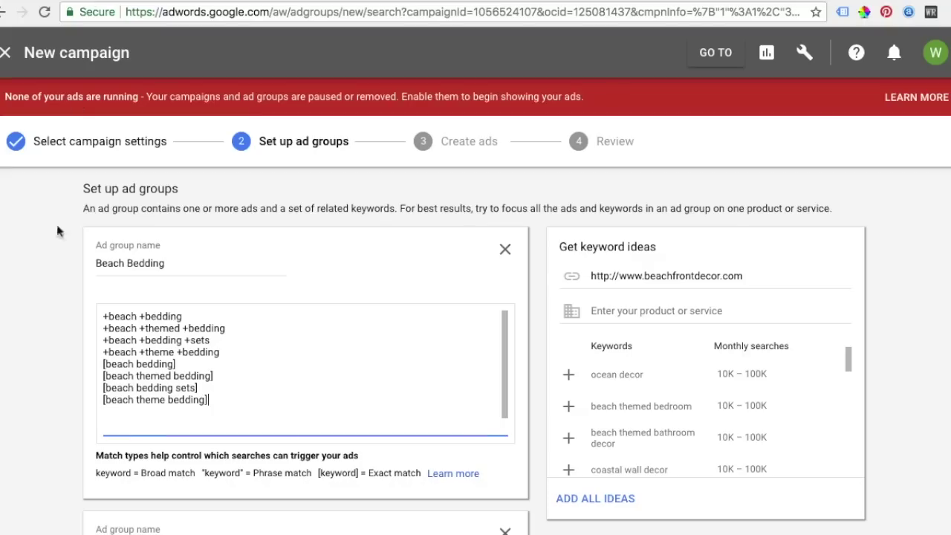
Copy all eight Beach Bedding keywords into the empty keyword list of the Coastal Bedding ad group
scroll(39, 331, "down", 5)
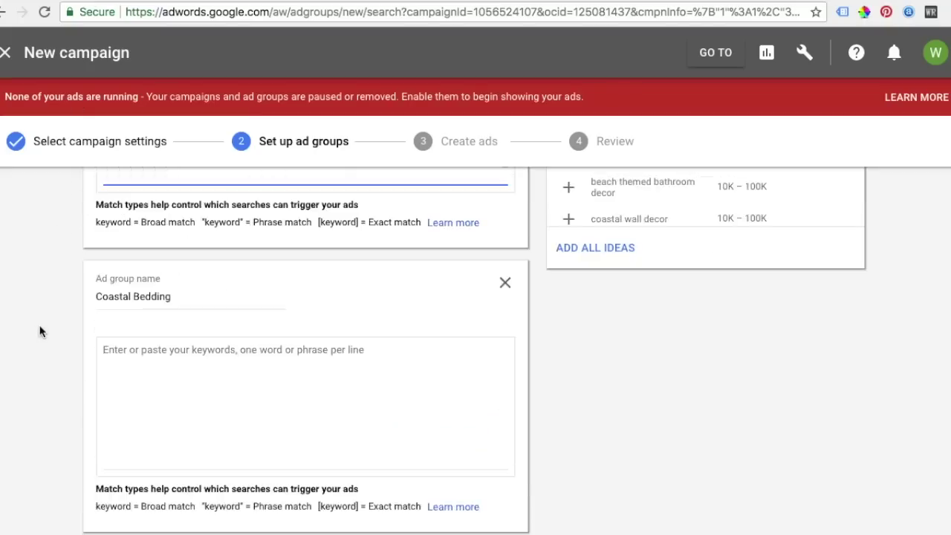
scroll(67, 345, "up", 3)
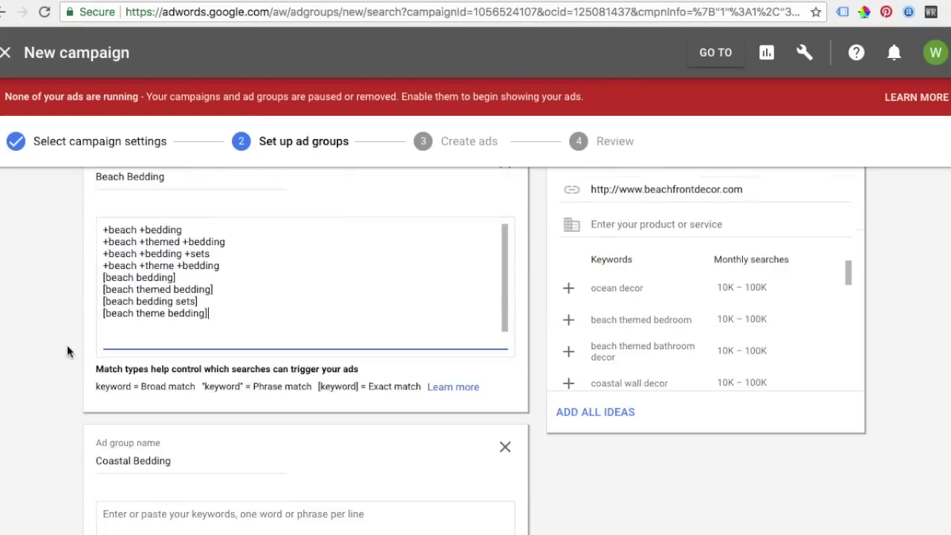
left_click_drag(243, 316, 104, 230)
key("ctrl+c")
scroll(60, 272, "down", 7)
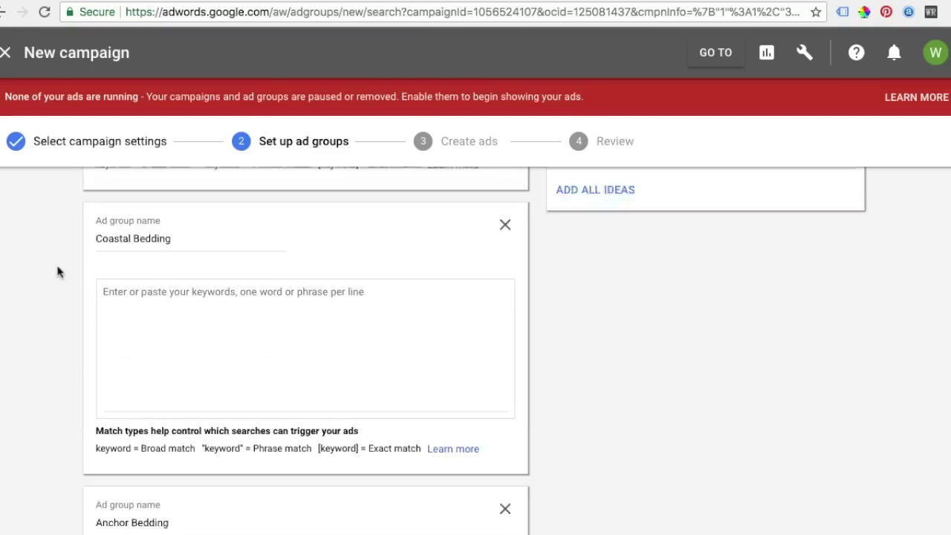
scroll(160, 332, "up", 2)
scroll(166, 330, "up", 3)
left_click(166, 334)
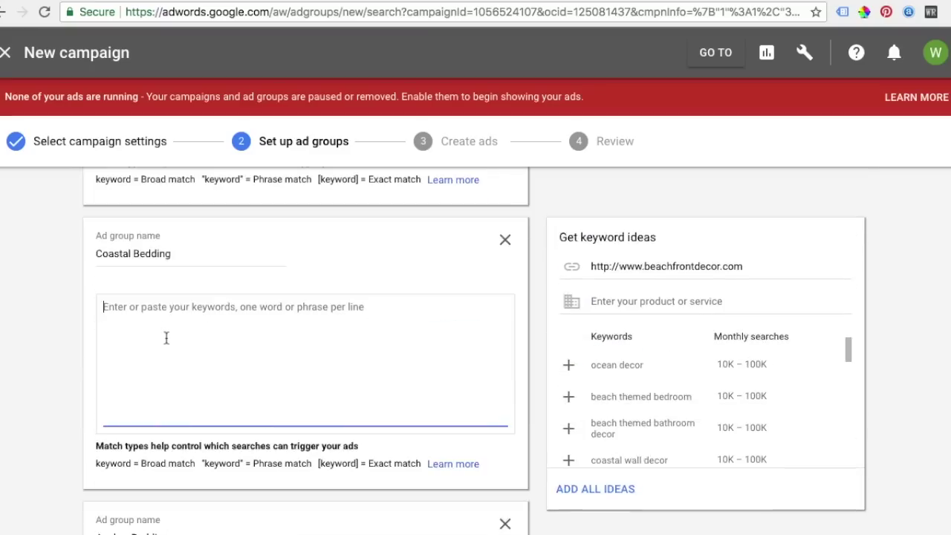
key("ctrl+v")
Replace "beach" with "coastal" in all eight keywords of the Coastal Bedding ad group
left_click_drag(135, 307, 109, 308)
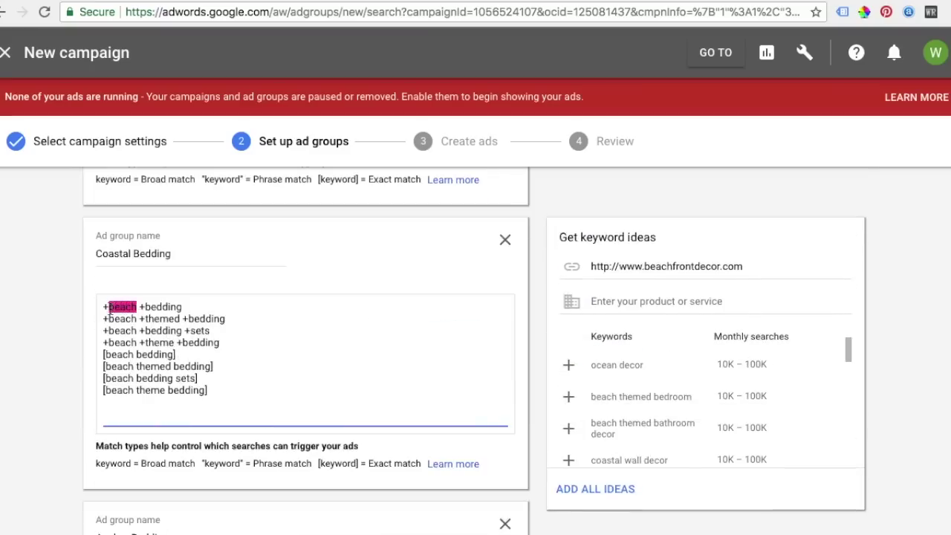
type("coastal")
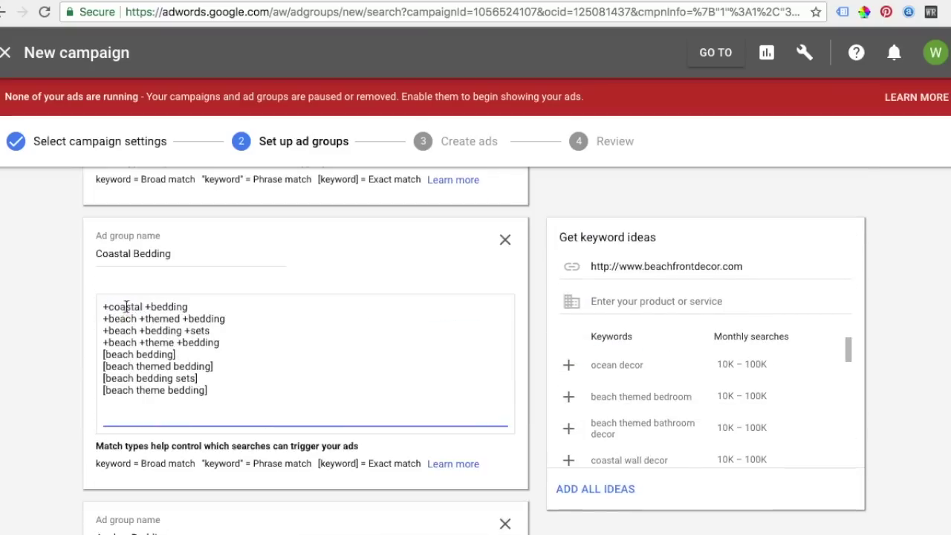
left_click_drag(144, 307, 109, 307)
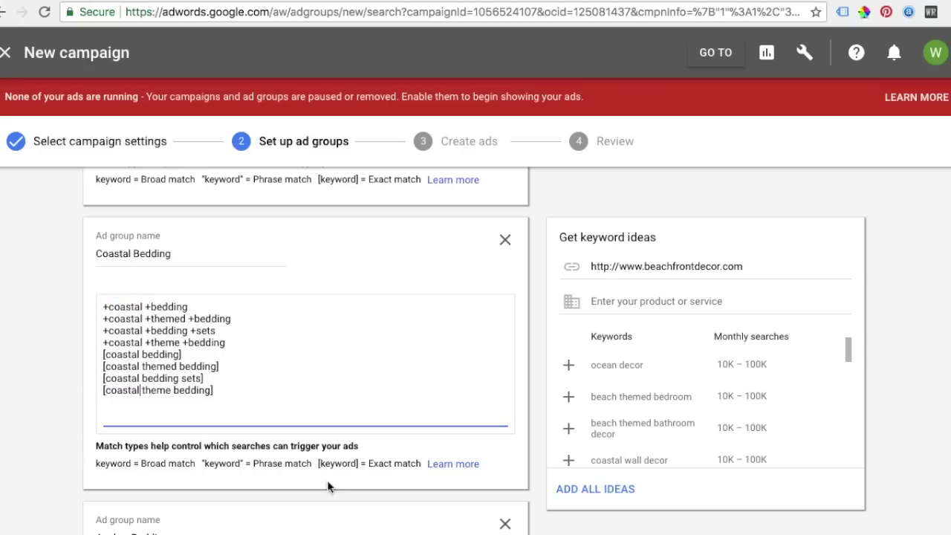
Copy the eight Coastal Bedding keywords into the Anchor Bedding ad group's keyword list
left_click_drag(231, 389, 73, 299)
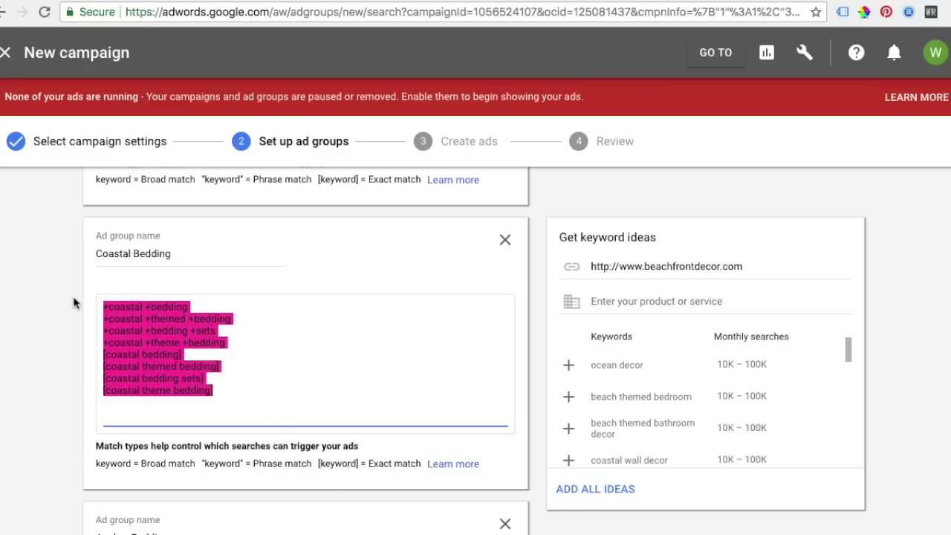
key("ctrl+c")
scroll(71, 300, "down", 4)
left_click(161, 346)
key("ctrl+v")
Replace "coastal" with "anchor" in all eight keywords of the Anchor Bedding ad group
left_click_drag(146, 315, 109, 315)
type("anchor")
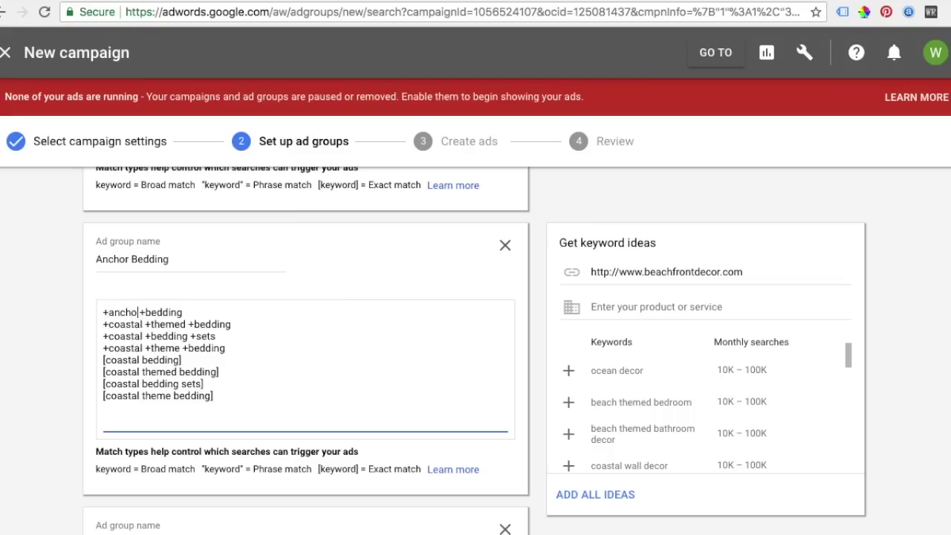
left_click_drag(143, 312, 105, 395)
key("ctrl+v")
key("ctrl+v")
key("ctrl+v")
key("ctrl+v")
key("ctrl+v")
key("ctrl+v")
key("ctrl+v")
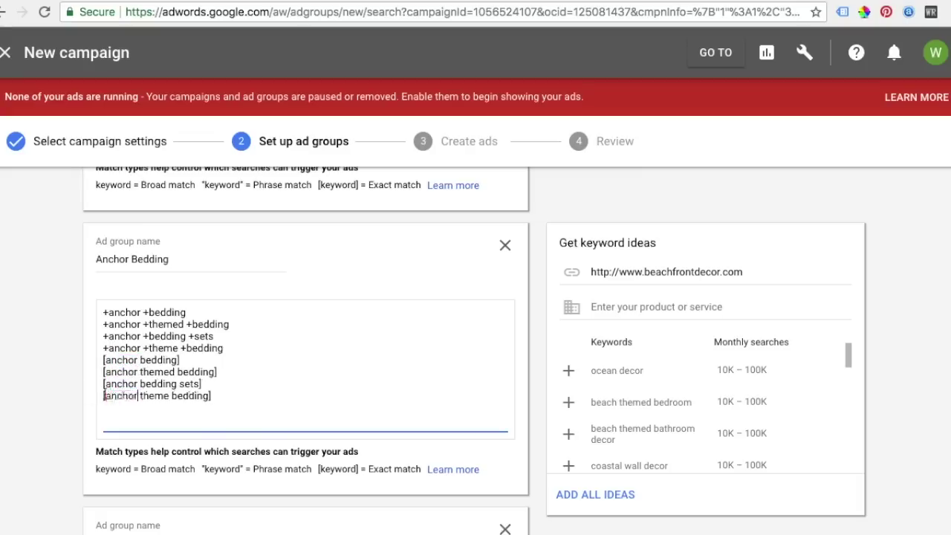
Copy the Anchor Bedding keywords, and view the website's anchor bedding comforter sets page before returning to the campaign setup
left_click_drag(236, 391, 104, 312)
left_click(64, 312)
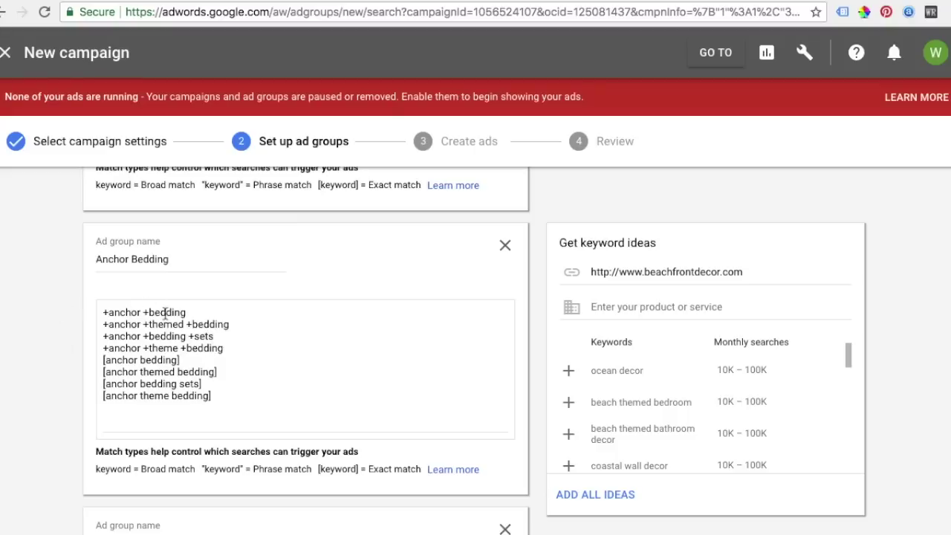
left_click(233, 395)
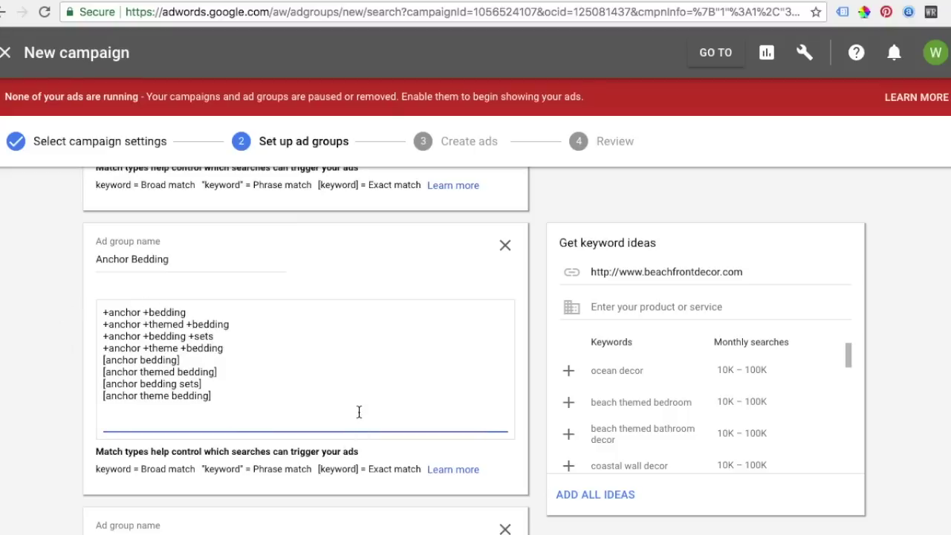
left_click(273, 350)
left_click(348, 1)
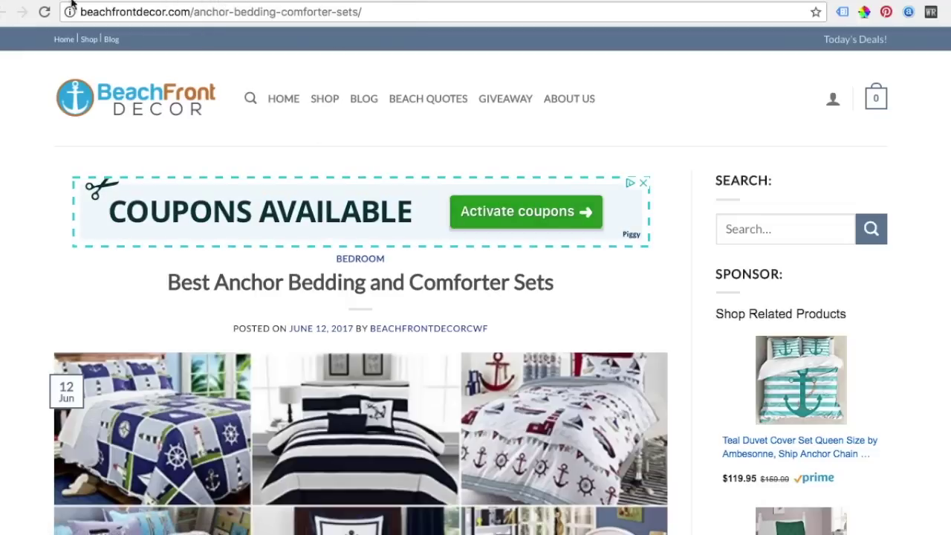
left_click(111, 0)
Paste the anchor keywords into the Palm Tree Bedding ad group and change the first one to +palm +tree +bedding
scroll(33, 253, "down", 5)
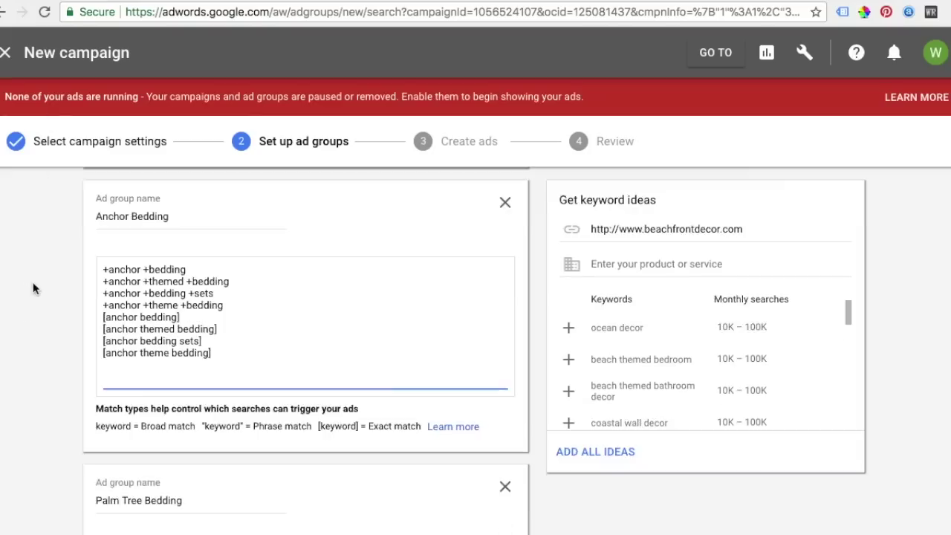
left_click(112, 359)
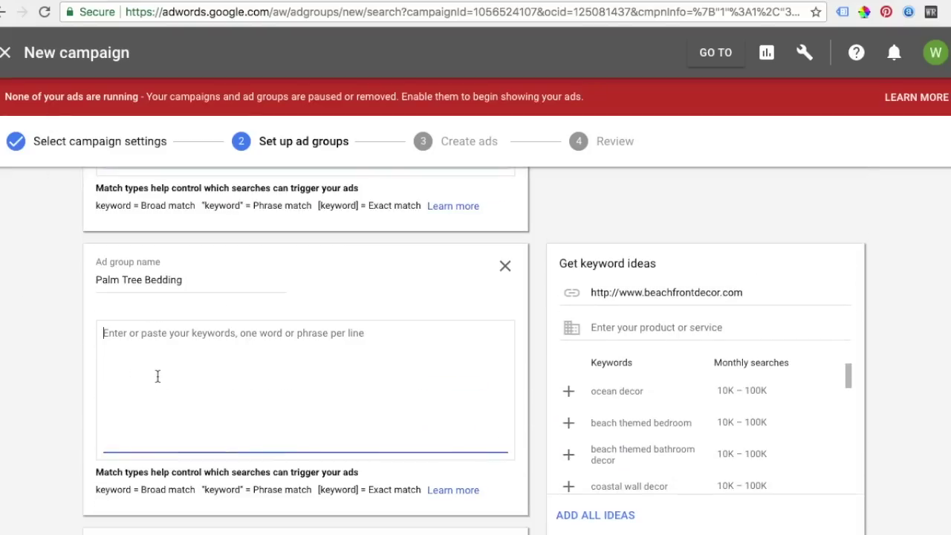
key("ctrl+v")
left_click_drag(141, 333, 110, 332)
type("palm +")
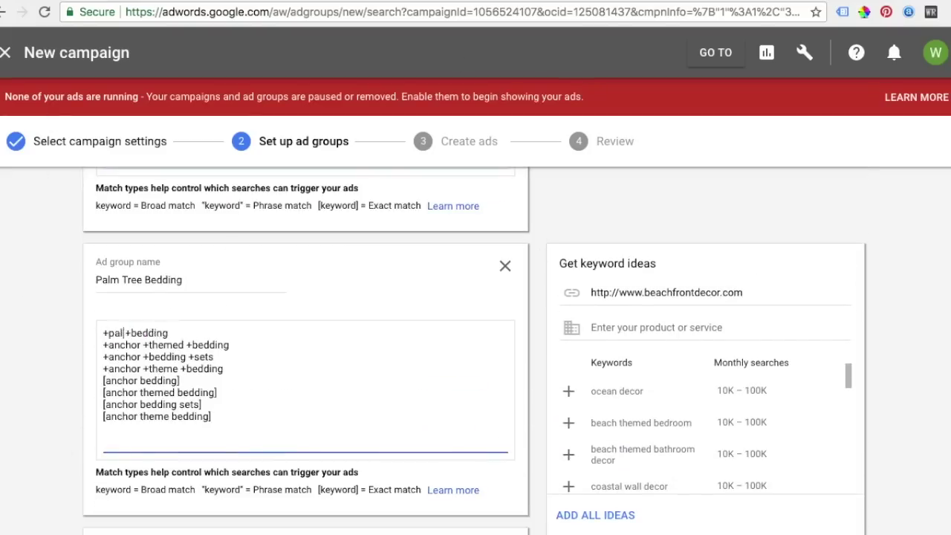
type("ee")
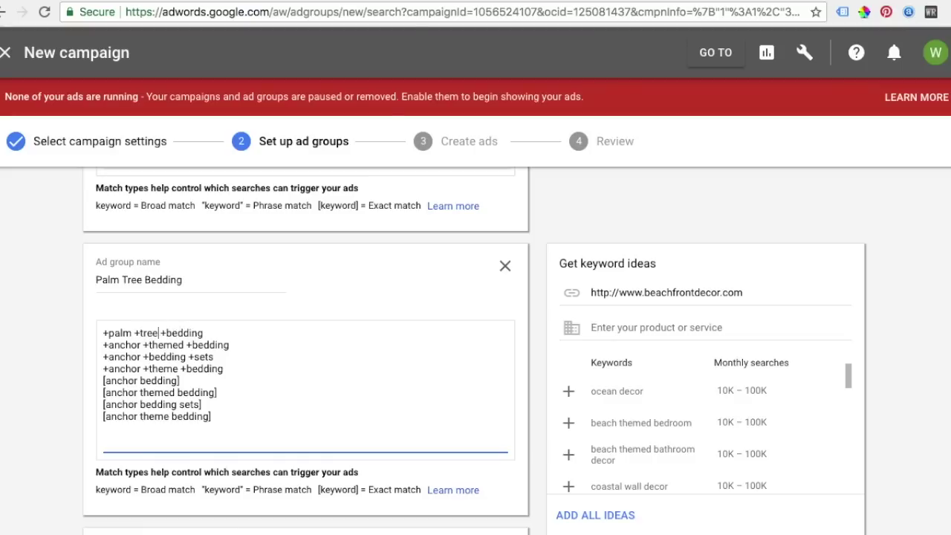
Replace +anchor with +palm +tree in the remaining three modified broad match keywords of the Palm Tree Bedding ad group
left_click_drag(158, 333, 115, 357)
key("ctrl+v")
key("ctrl+v")
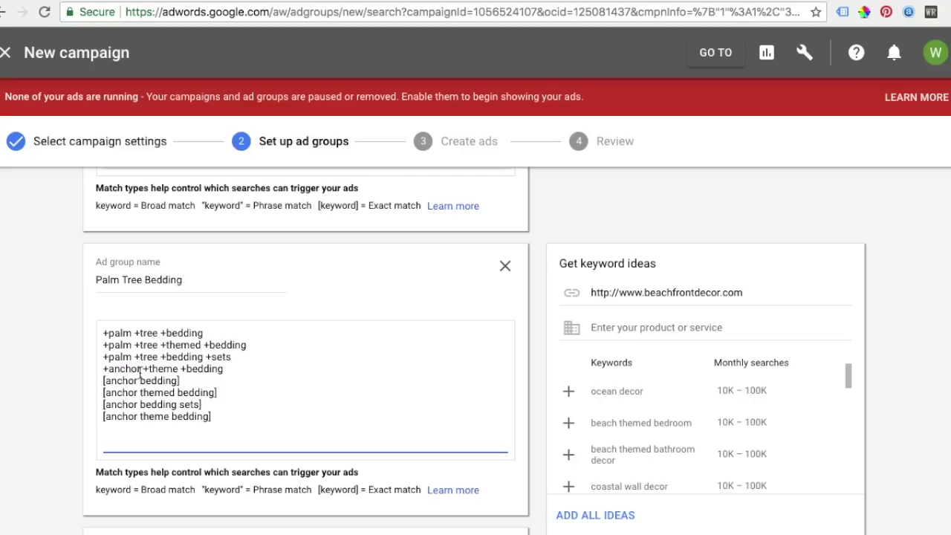
left_click_drag(140, 368, 109, 370)
key("ctrl+v")
Replace "anchor" with "palm tree", without plus signs, in the four exact match keywords of the Palm Tree Bedding ad group
left_click_drag(137, 382, 110, 387)
key("ctrl+v")
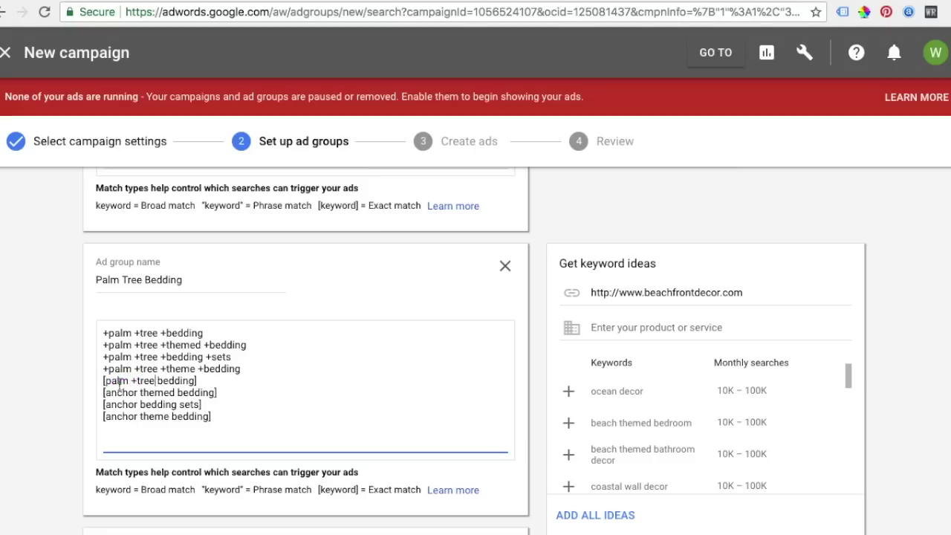
left_click(136, 380)
key("BackSpace")
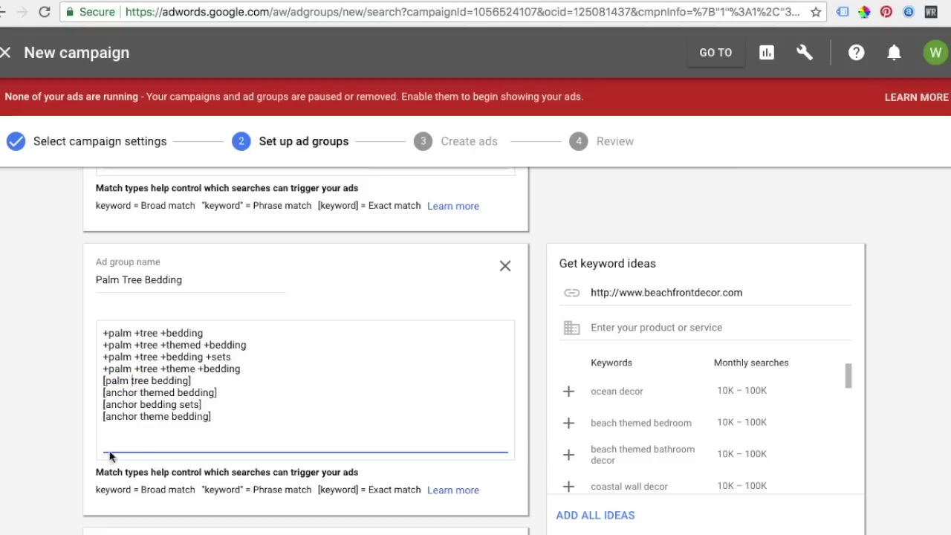
left_click_drag(149, 380, 109, 379)
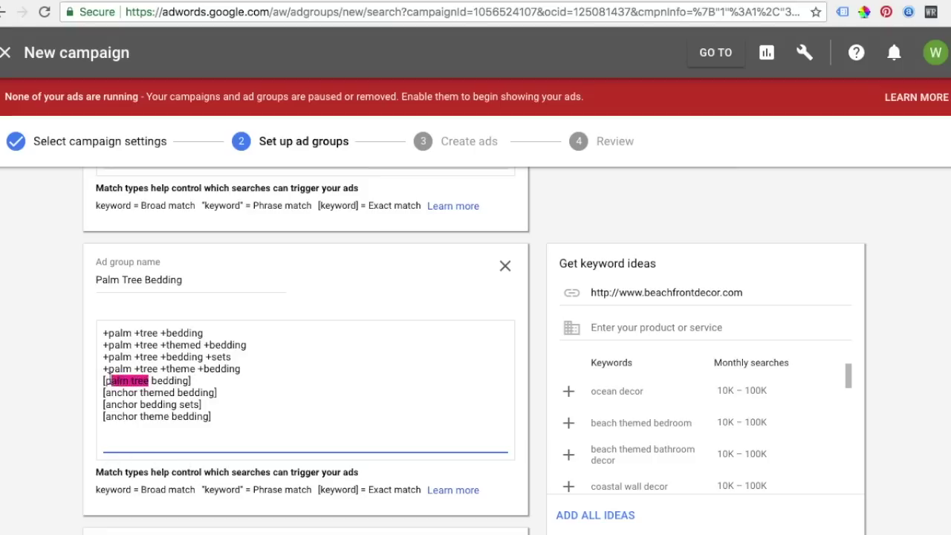
left_click_drag(138, 394, 108, 414)
key("ctrl+v")
key("ctrl+v")
key("ctrl+v")
left_click(75, 388)
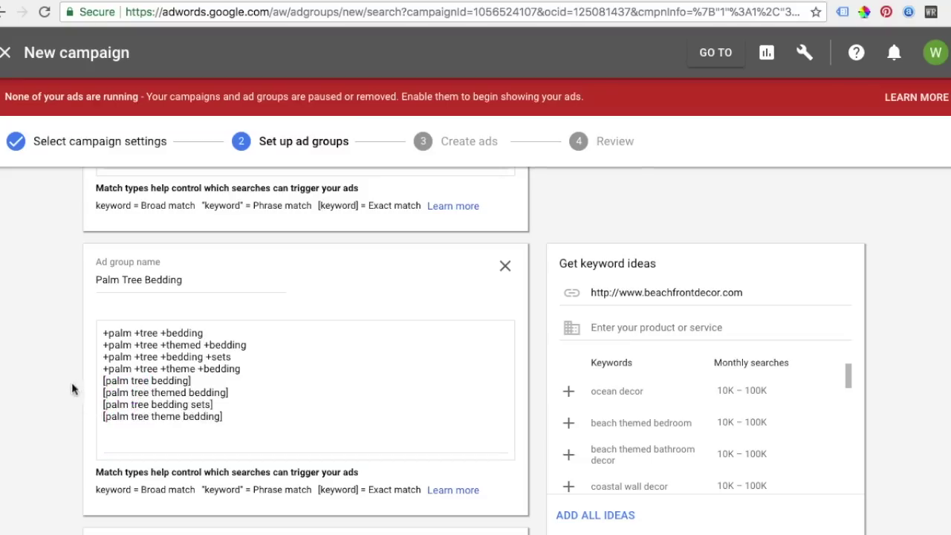
Copy the eight Palm Tree Bedding keywords into the Starfish Bedding ad group's keyword list
left_click_drag(226, 416, 80, 342)
left_click(55, 296)
scroll(56, 297, "down", 4)
left_click(290, 379)
key("ctrl+v")
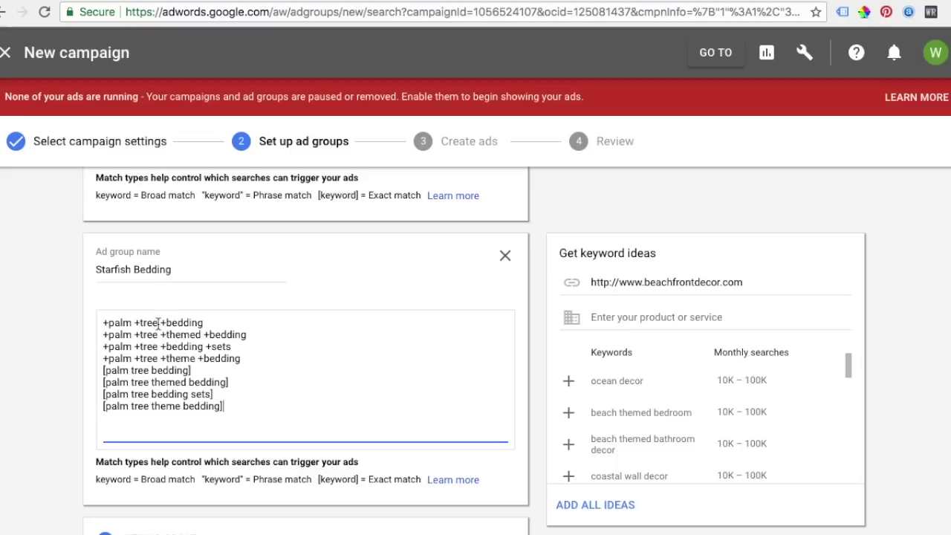
Replace +palm +tree with +starfish in the four modified broad match keywords of the Starfish Bedding ad group
left_click_drag(158, 323, 109, 322)
type("starfish")
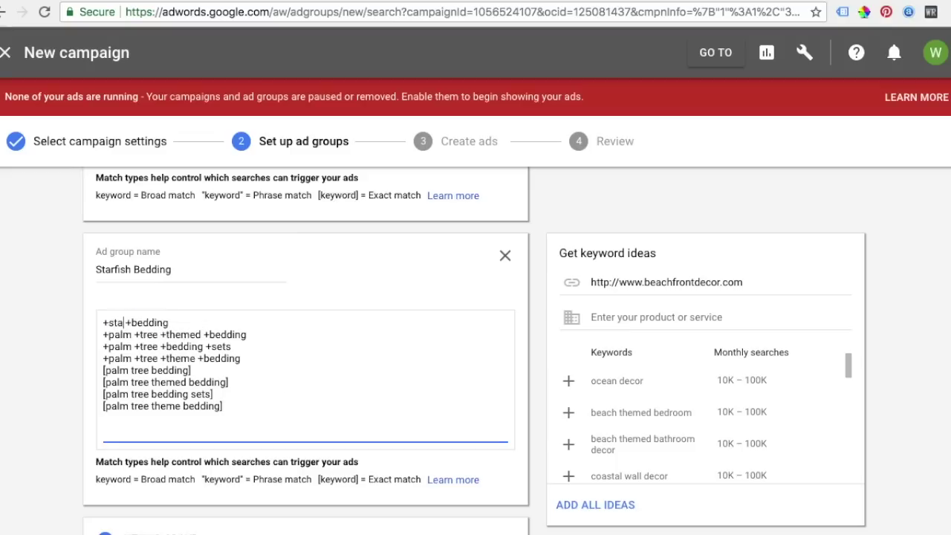
left_click_drag(144, 322, 113, 407)
key("ctrl+v")
key("ctrl+v")
key("ctrl+v")
Replace "palm tree" with "starfish", without a plus sign, in the four exact match keywords of the Starfish Bedding ad group
key("ctrl+v")
key("ctrl+v")
key("ctrl+v")
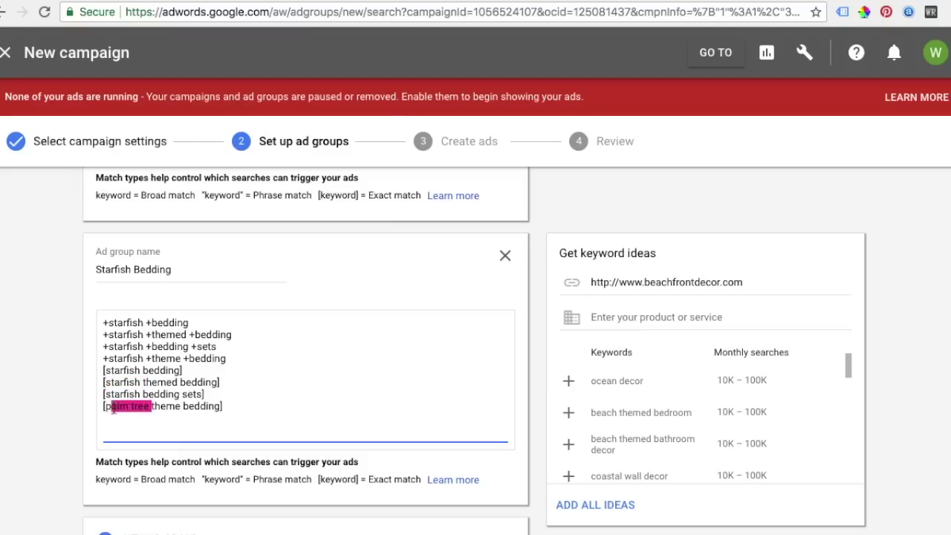
key("ctrl+v")
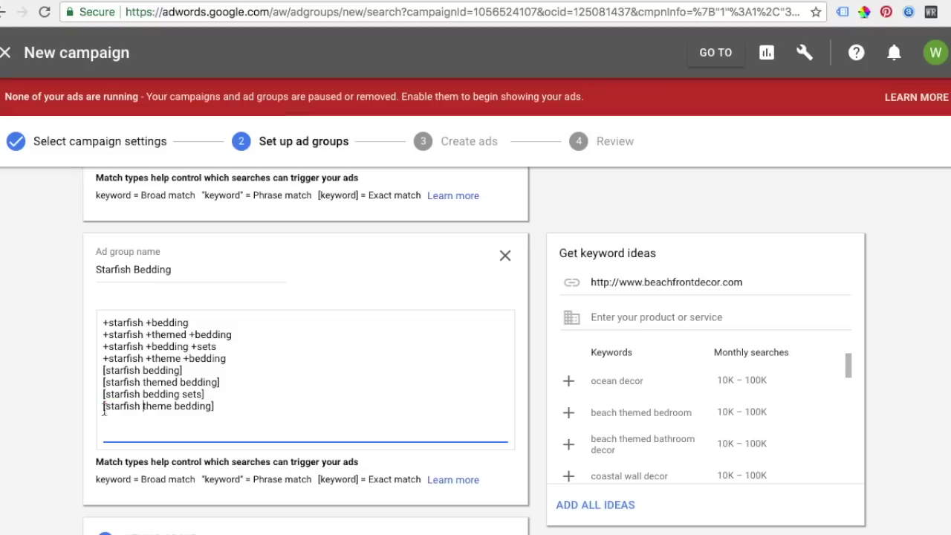
Review the keyword lists of all the ad groups and continue to the Create ads stage
scroll(18, 319, "down", 4)
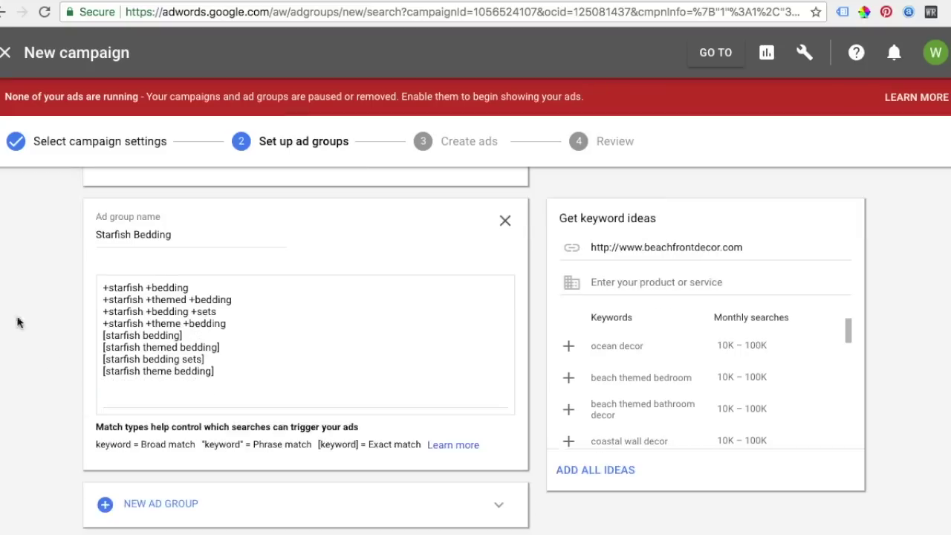
scroll(24, 282, "up", 5)
scroll(24, 284, "down", 1)
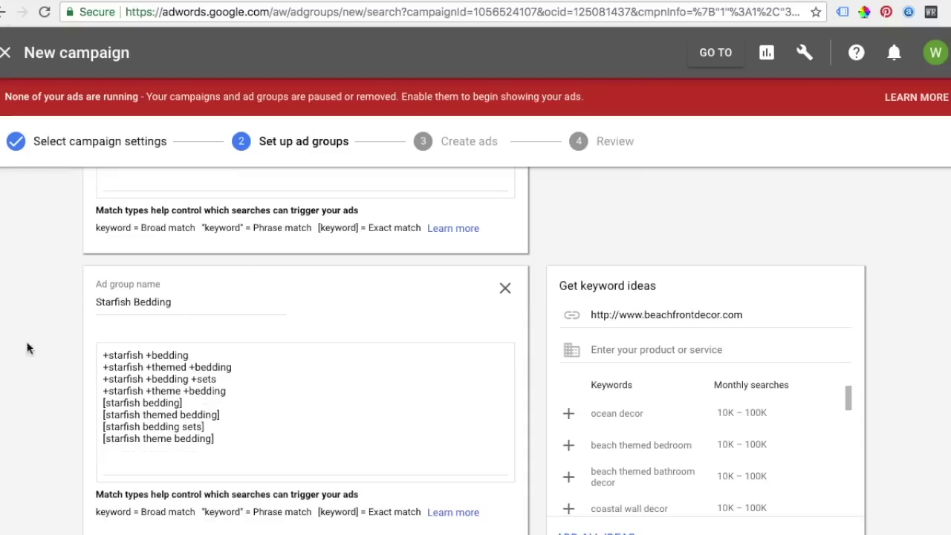
scroll(23, 338, "up", 8)
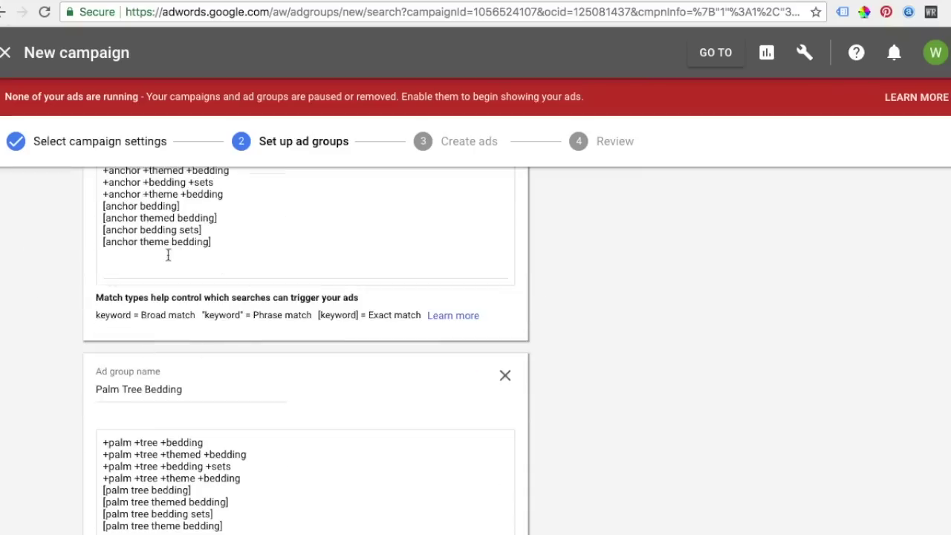
scroll(204, 335, "up", 6)
scroll(216, 343, "up", 3)
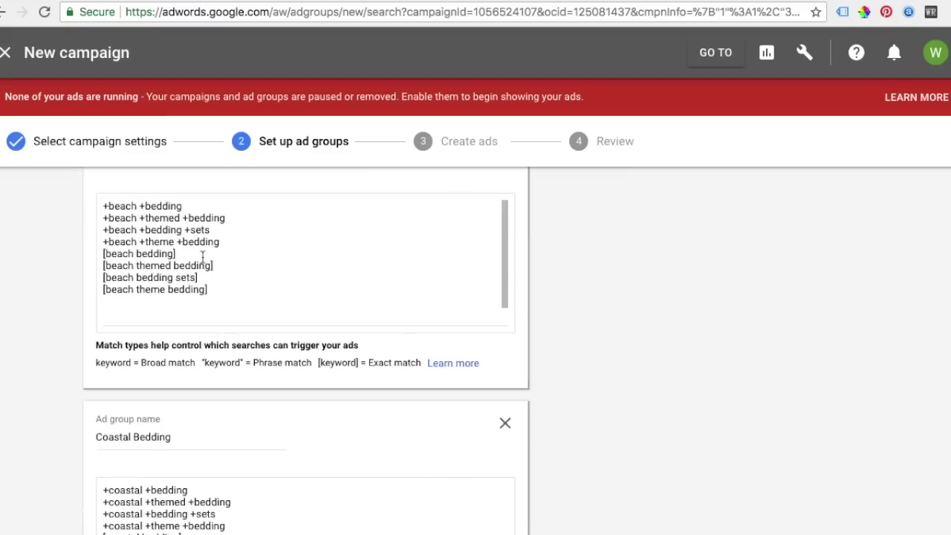
scroll(22, 342, "down", 15)
left_click(138, 435)
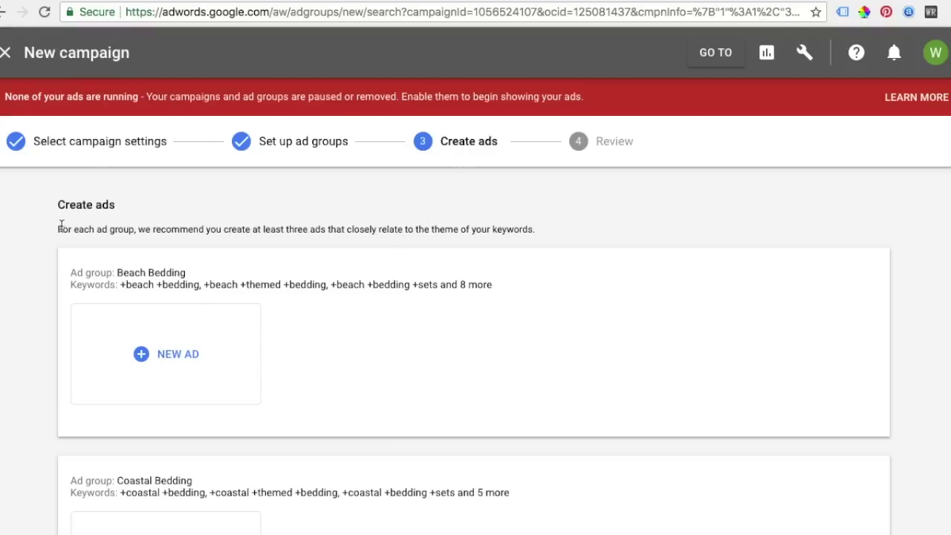
Read the ad creation recommendation and start a new text ad for the Beach Bedding ad group
left_click_drag(57, 229, 451, 232)
scroll(0, 309, "down", 1)
scroll(2, 356, "down", 2)
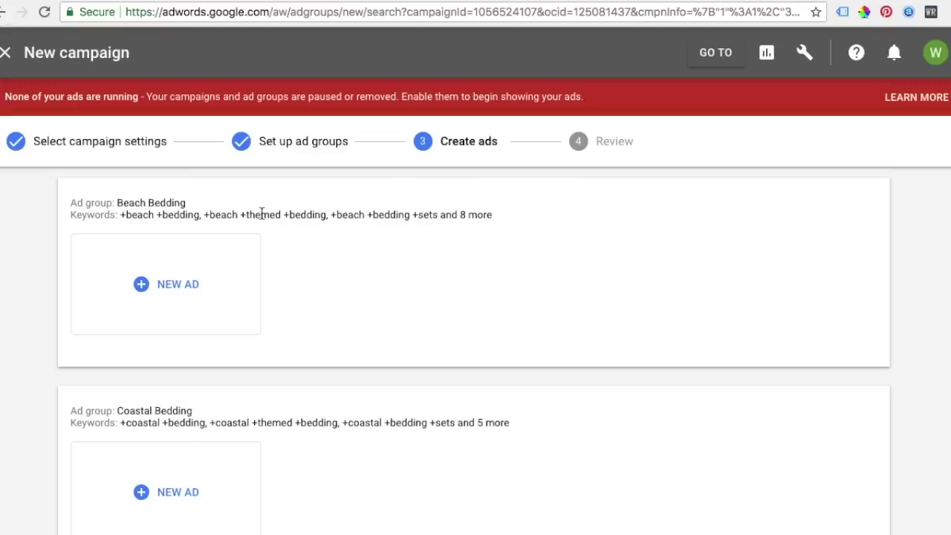
left_click(131, 278)
scroll(67, 260, "down", 2)
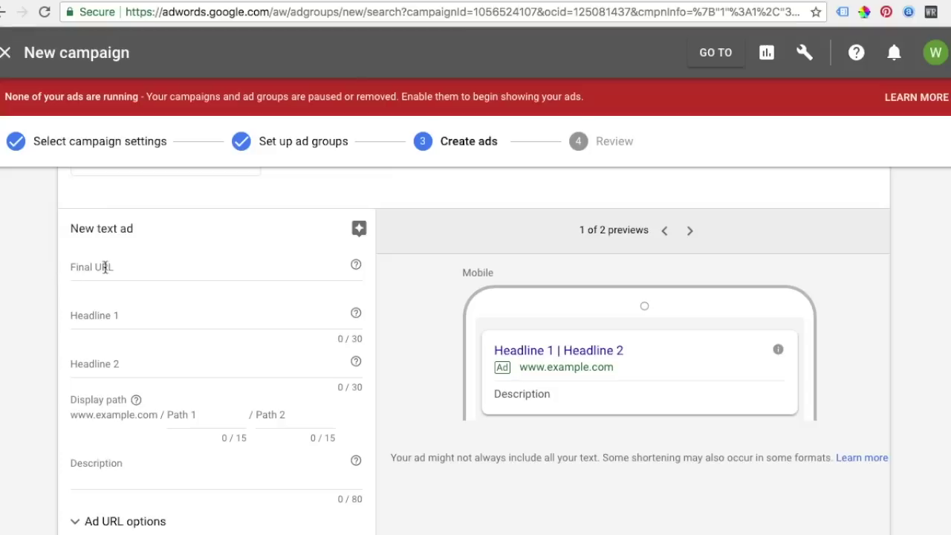
scroll(73, 292, "down", 1)
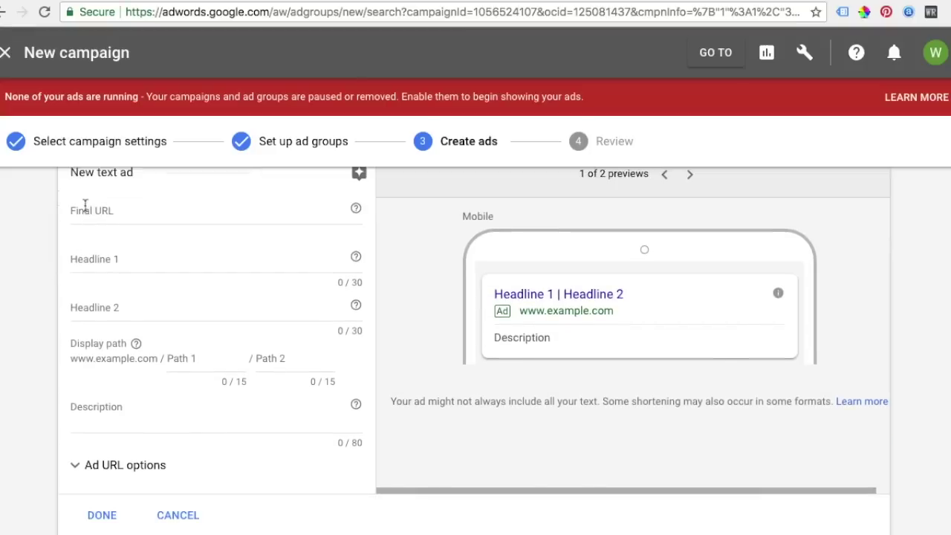
Copy the address beachfrontdecor.com/ultimate-guide-to-beach-themed-bedding-sets/ from the site's bedding page into the Beach Bedding ad's Final URL
left_click(249, 0)
key("ctrl+c")
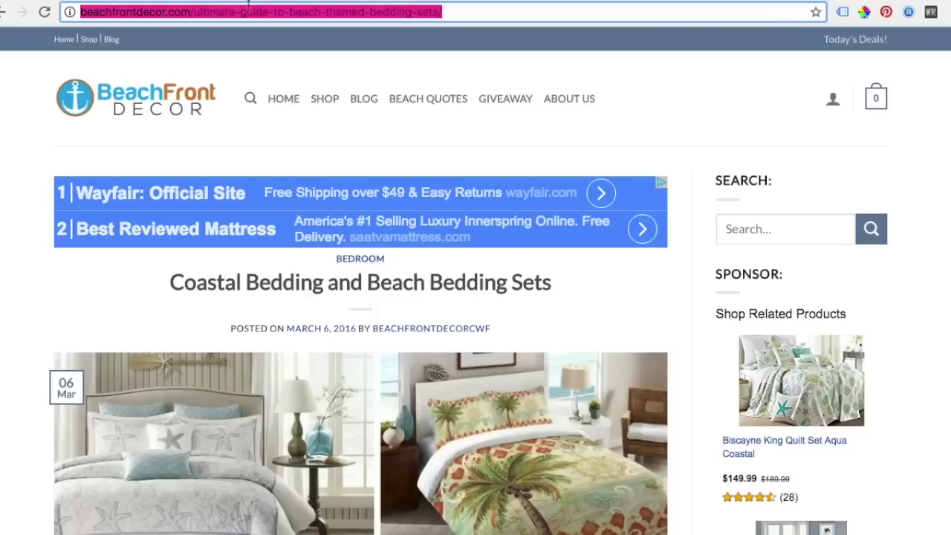
key("ctrl+shift+Tab")
left_click(119, 214)
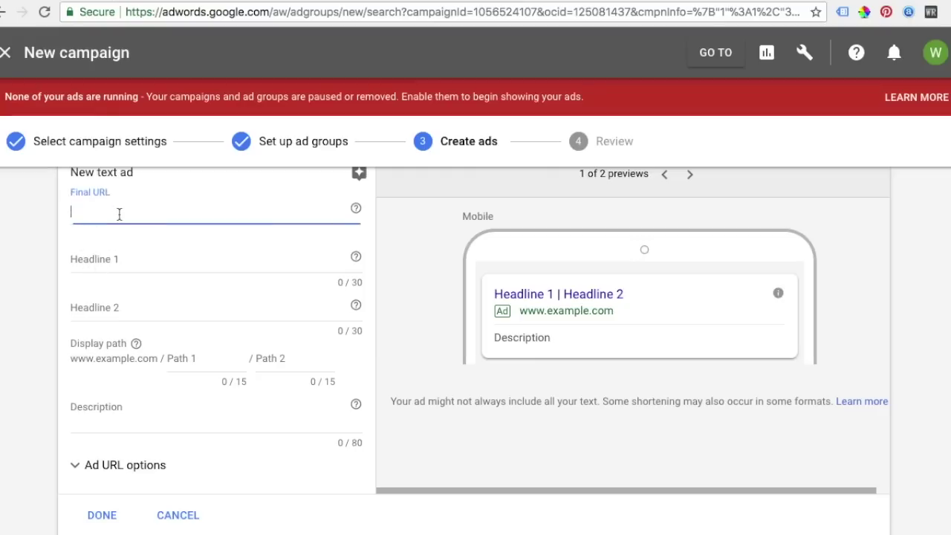
key("ctrl+v")
left_click_drag(160, 212, 376, 222)
left_click_drag(251, 211, 24, 213)
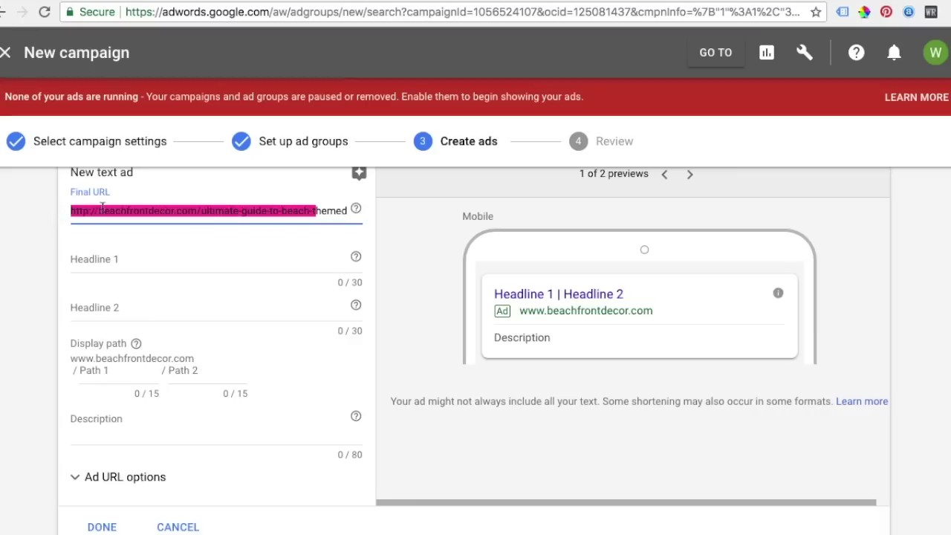
left_click(101, 211)
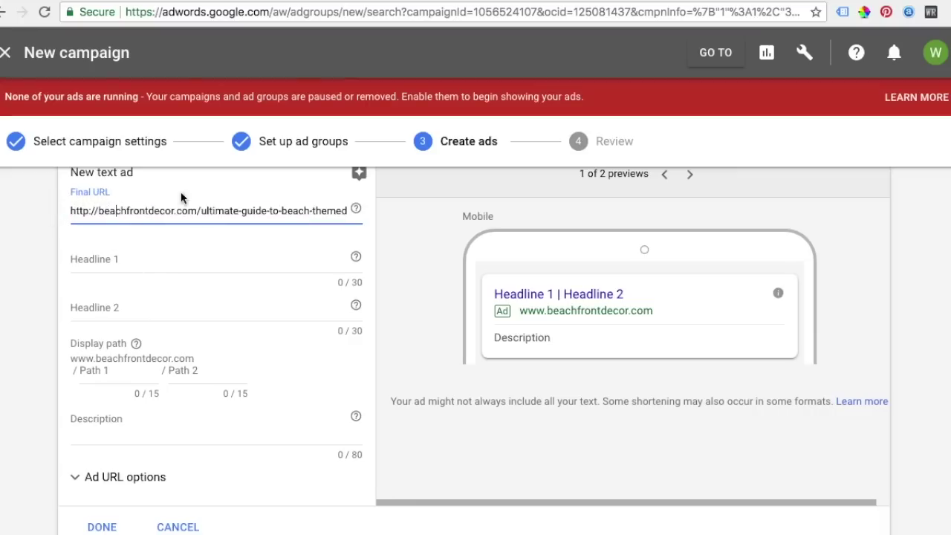
scroll(182, 225, "up", 2)
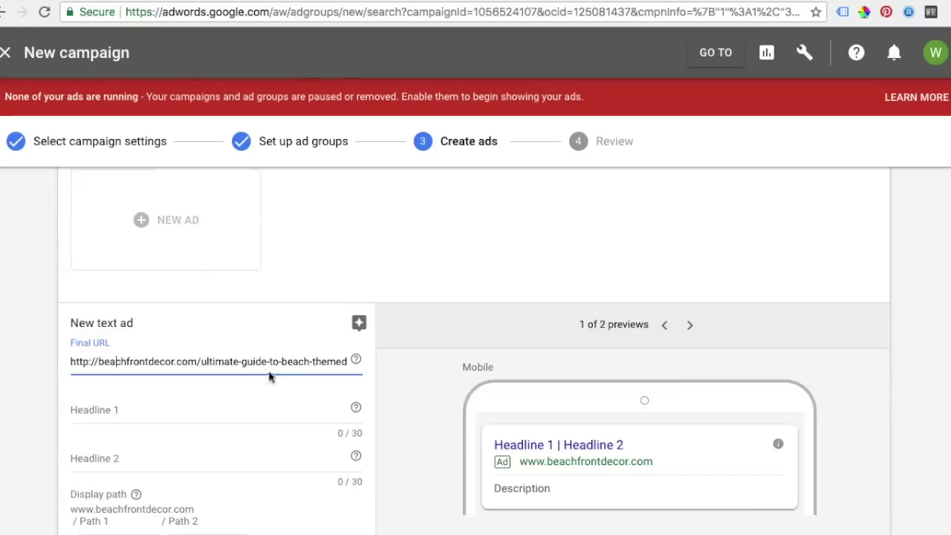
scroll(238, 342, "down", 2)
Set Headline 1 of the Beach Bedding ad to "Beach Bedding Sets" and move on to Headline 2
left_click(219, 266)
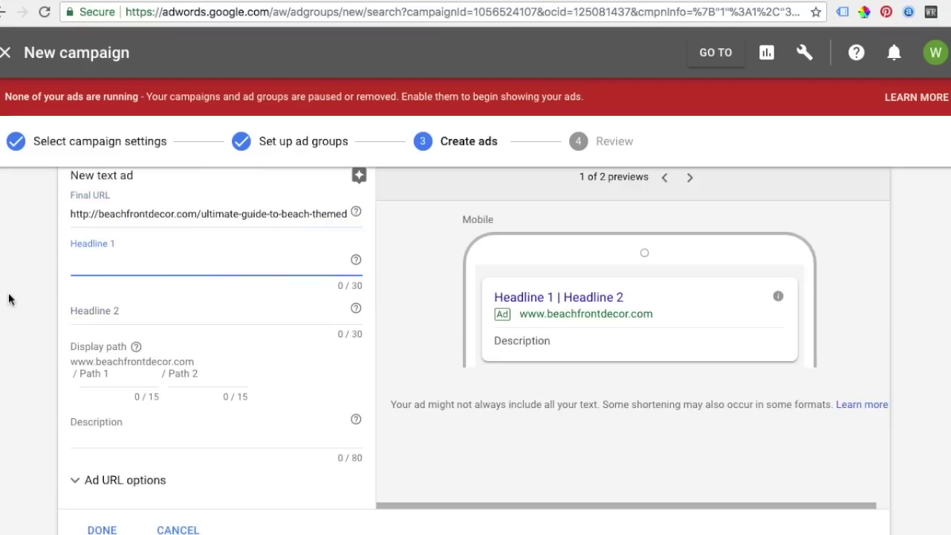
type("Beach Bedding Sets")
left_click(113, 308)
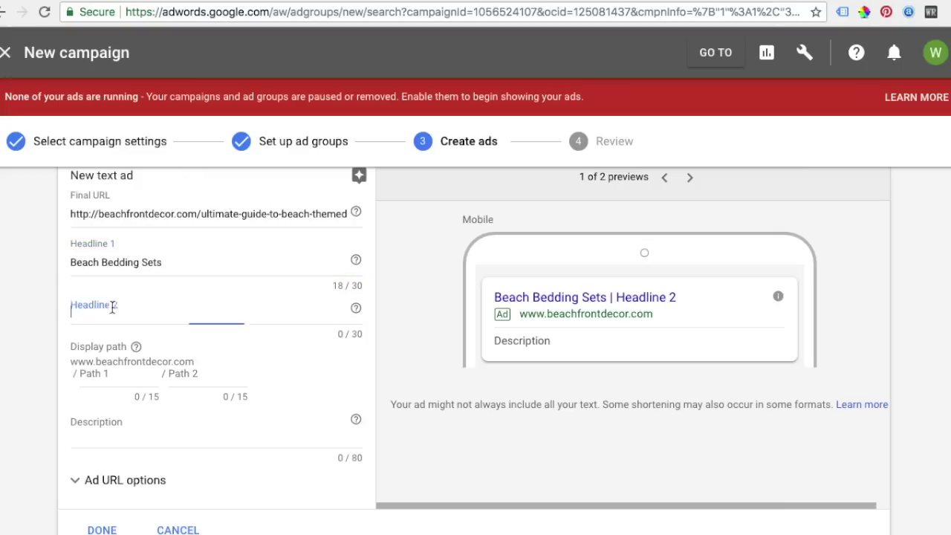
left_click(172, 264)
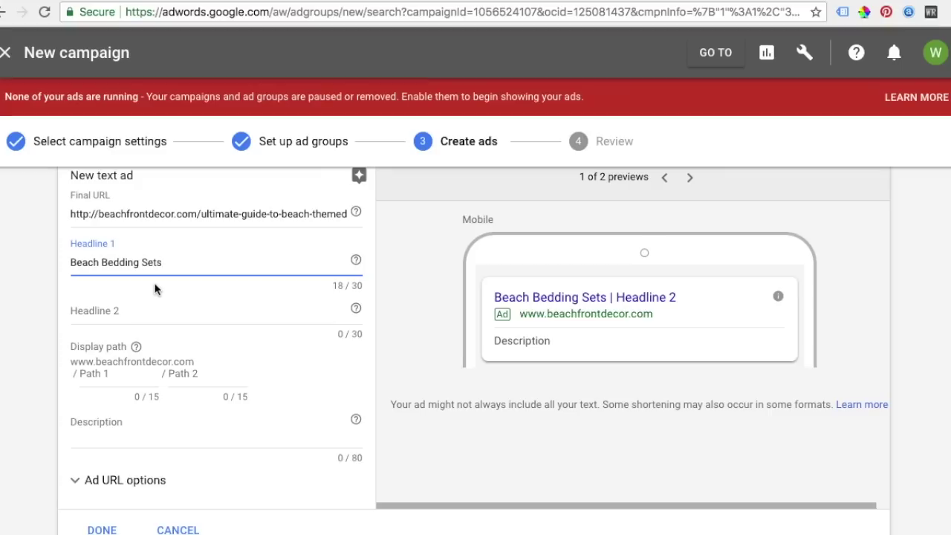
left_click(131, 306)
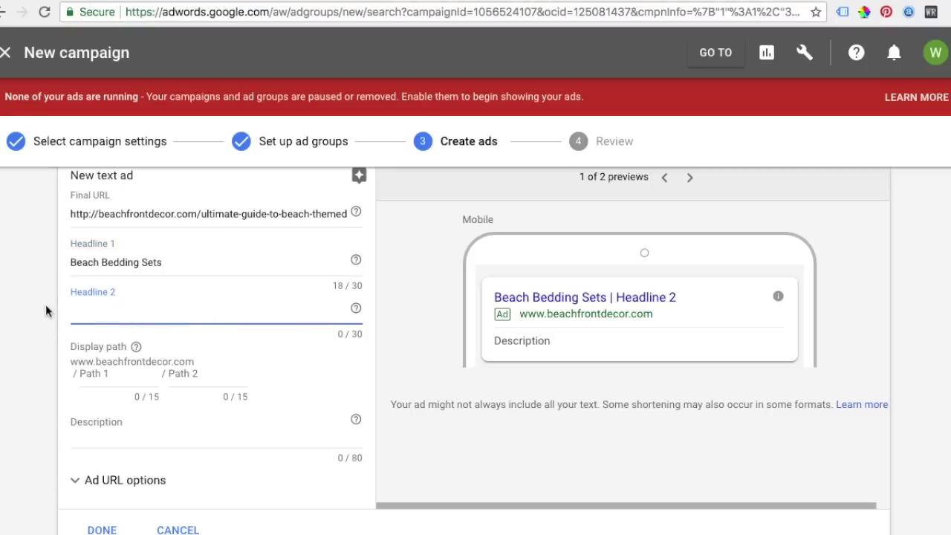
type("Save 10")
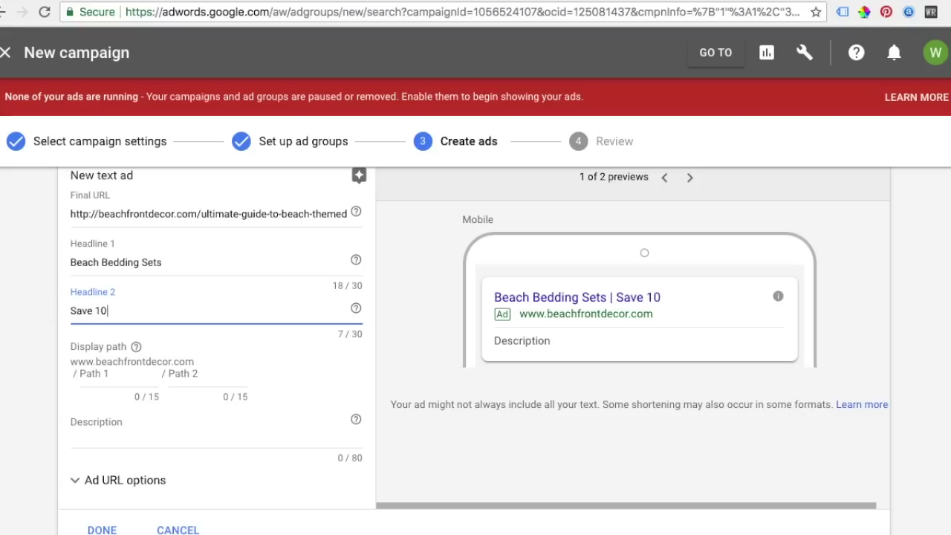
type("%")
key("BackSpace")
key("BackSpace")
key("BackSpace")
key("BackSpace")
key("BackSpace")
key("BackSpace")
key("BackSpace")
key("BackSpace")
Set Headline 2 of the Beach Bedding ad to "Free Shipping on Bedding Sets"
type("Free Shipping on Bedding")
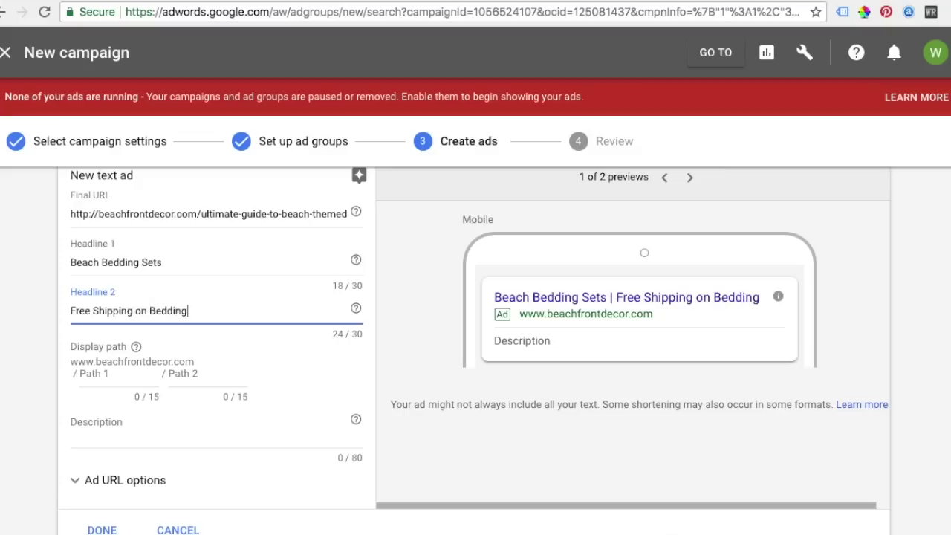
type(" Sets")
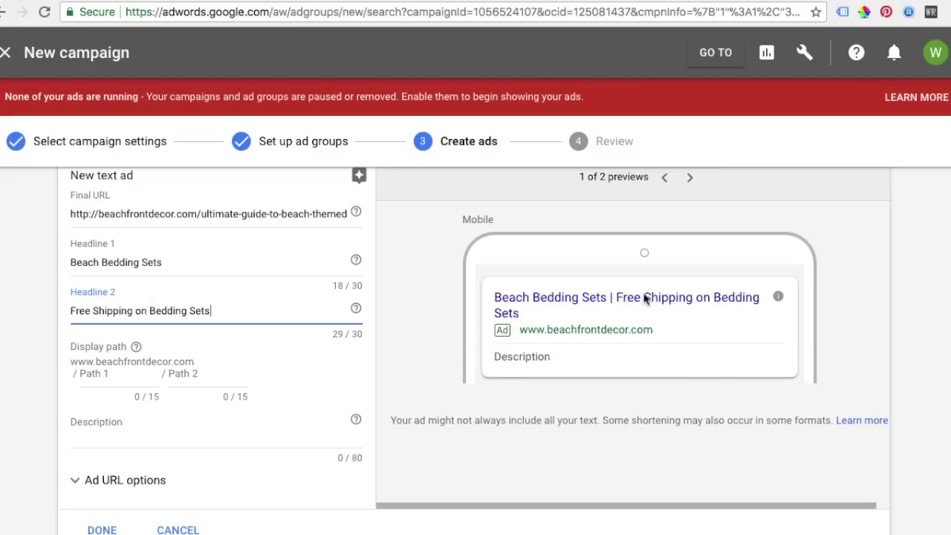
left_click(11, 340)
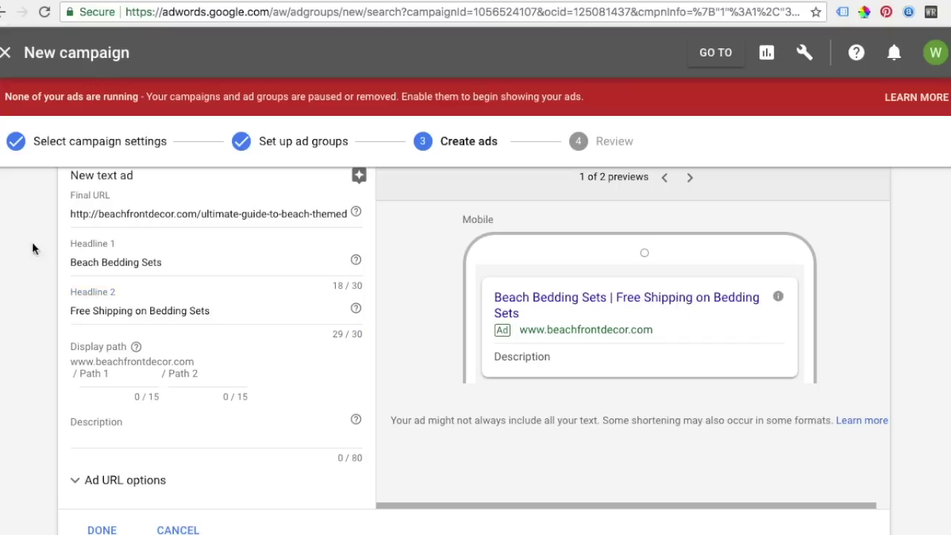
Set the ad's description to "Discover The Most Beautiful Beach Themed Bedding Sets For Your Beach Home!"
left_click(108, 418)
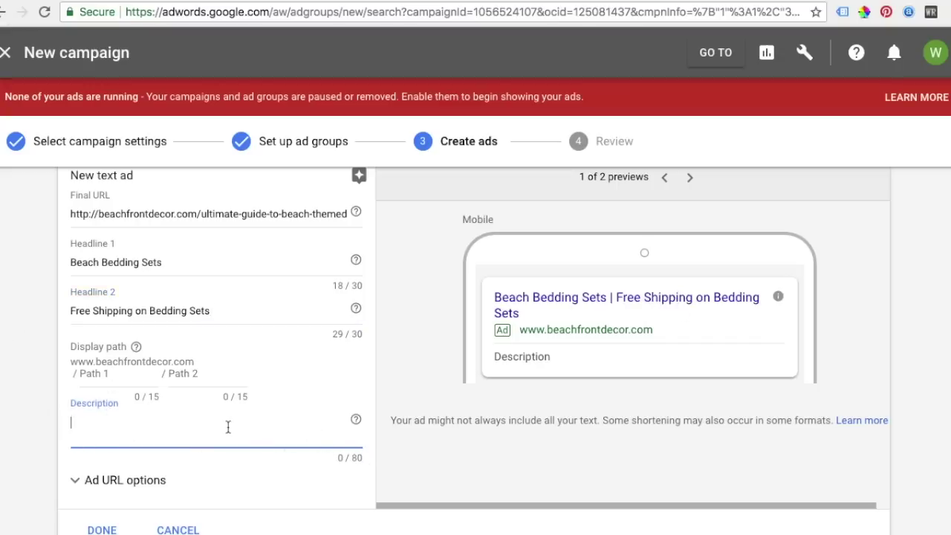
scroll(31, 305, "down", 1)
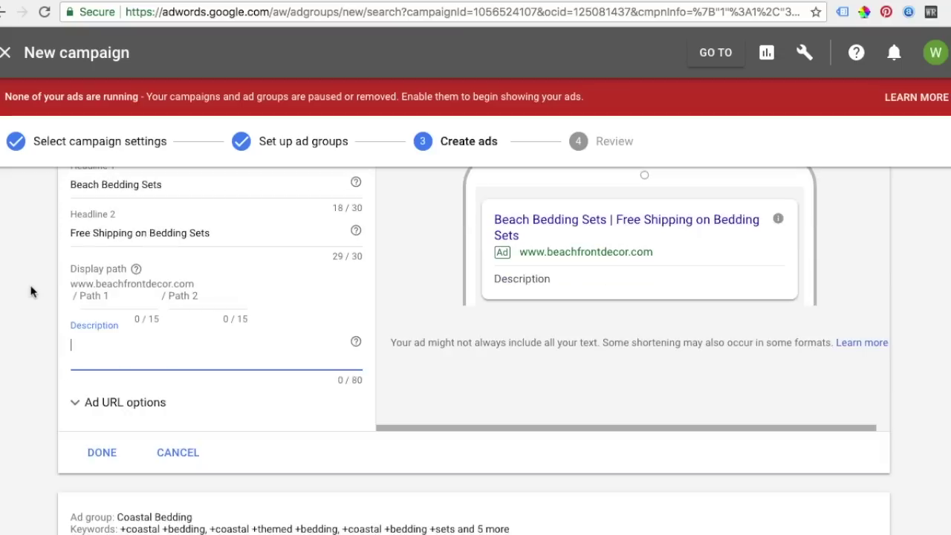
type("Discover the")
key("BackSpace")
key("BackSpace")
type("Th")
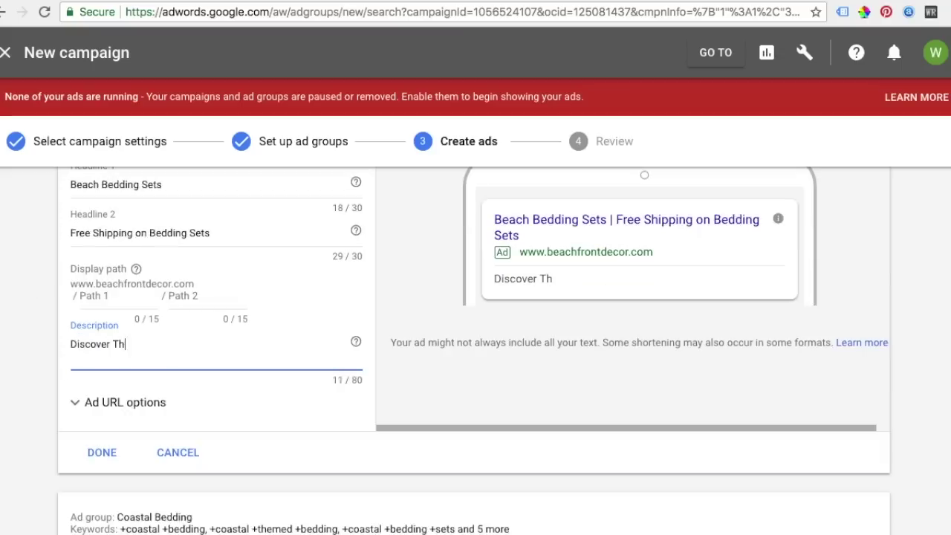
type("e Most Beautiful Beach Themed Bedding Sets For Your Beach Home!")
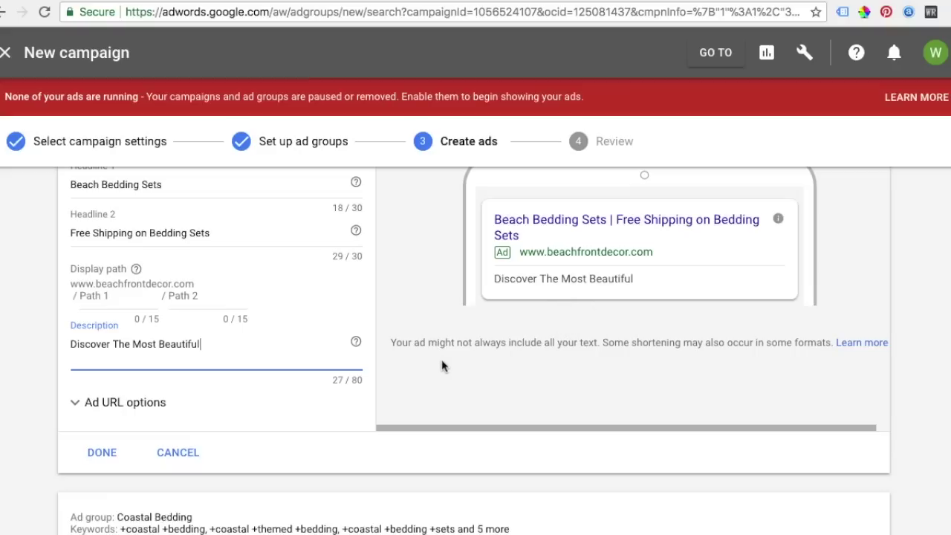
type("Beach Them")
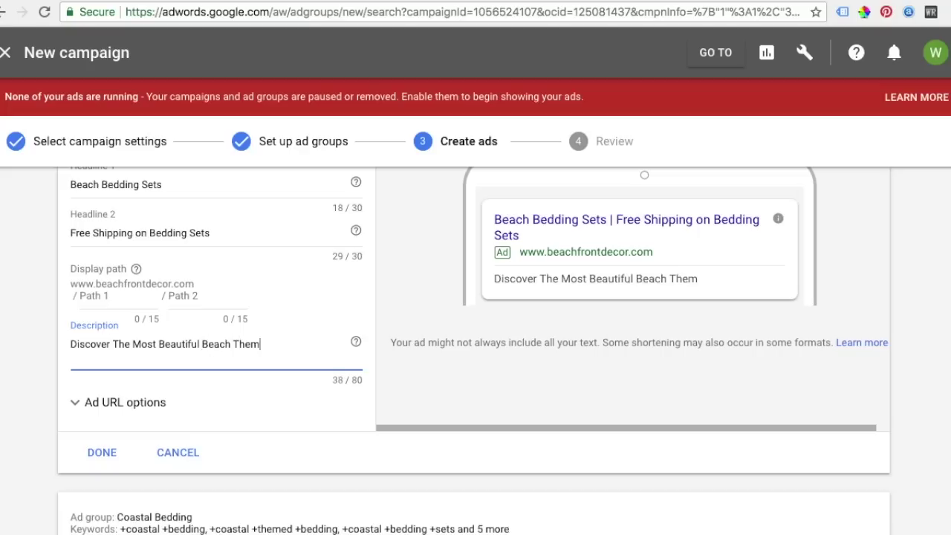
type("ed Bedding Sets")
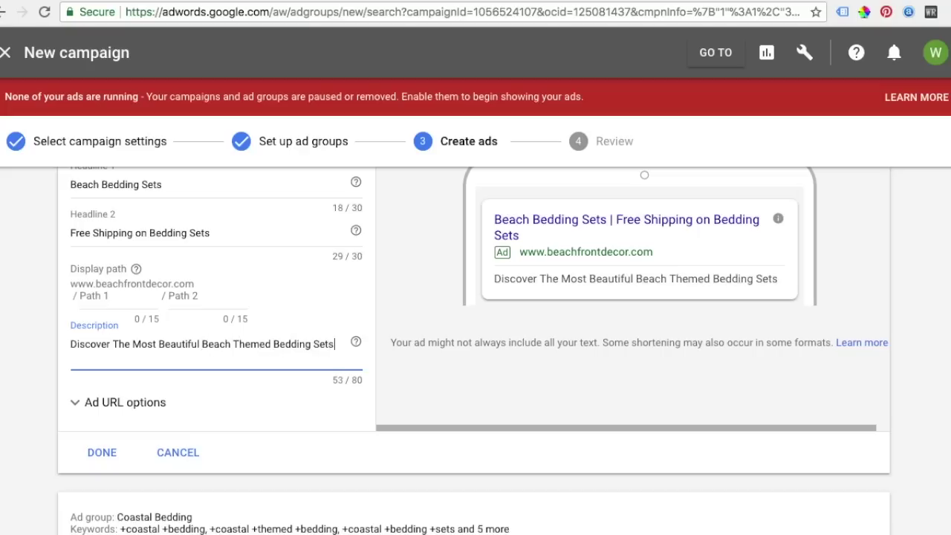
type(" For Your B")
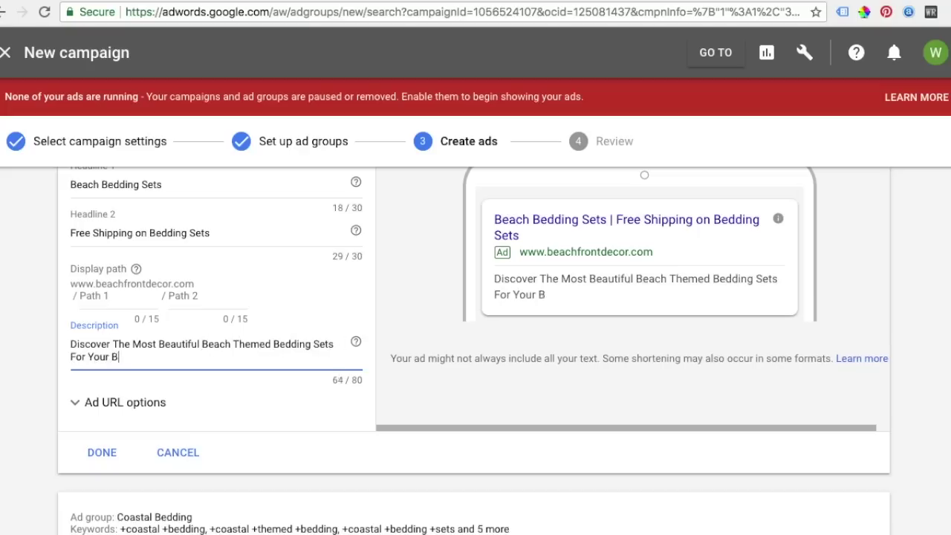
type("each Home!")
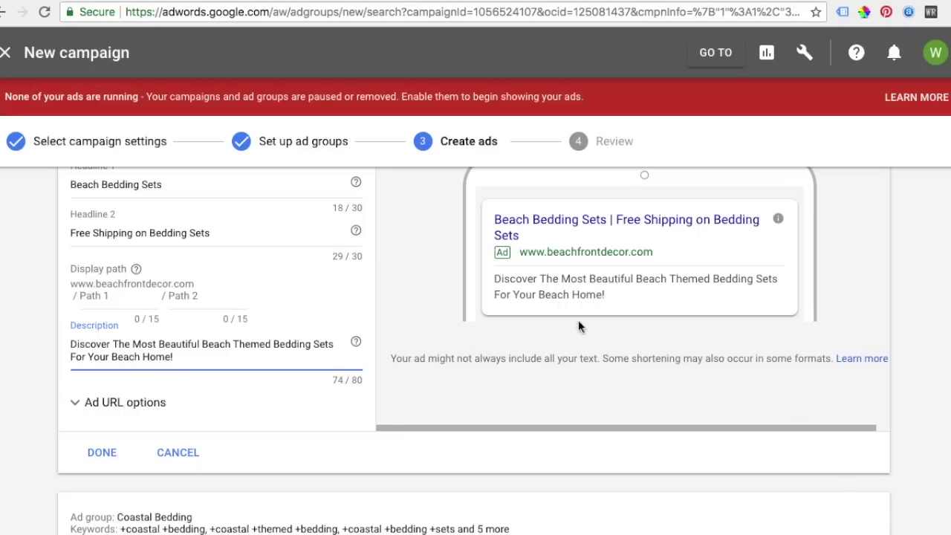
Save the finished text ad and duplicate it within the Beach Bedding ad group as a second ad
left_click(600, 358)
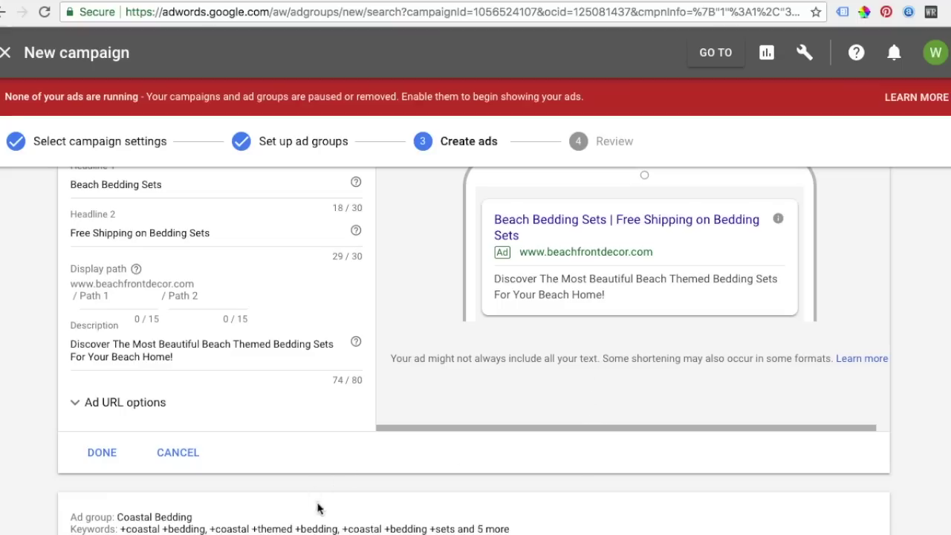
left_click(101, 452)
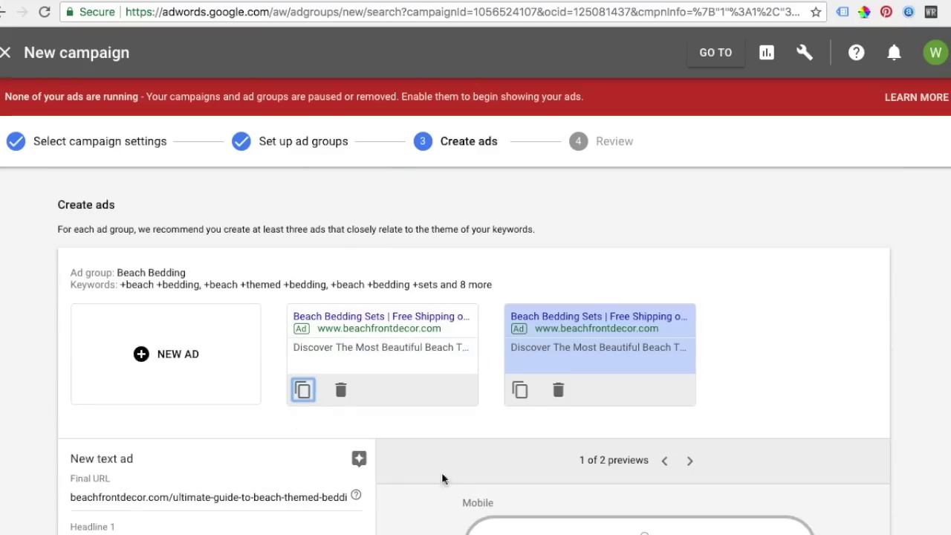
scroll(441, 475, "down", 3)
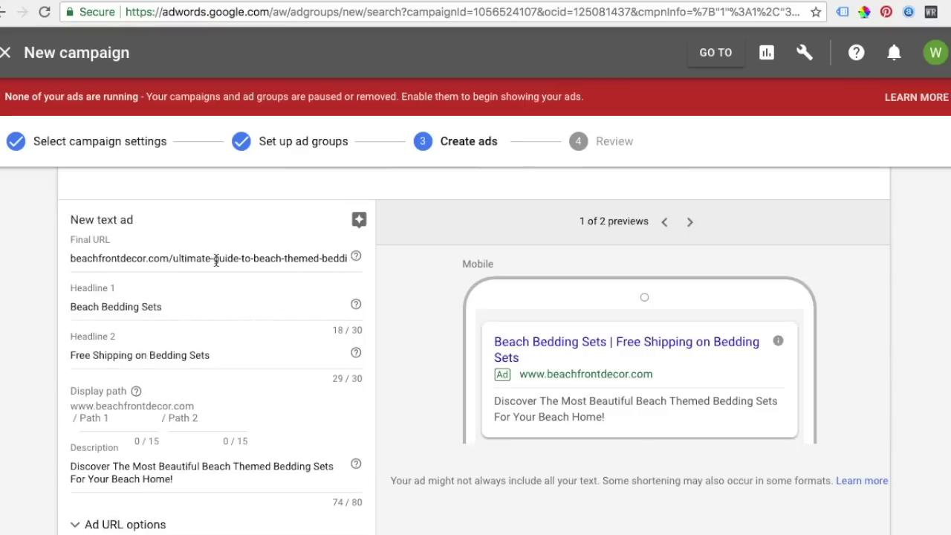
Set the duplicated ad's Headline 1 to "Beach Themed Bedding Sets" and description to "Free Shipping on All Beach Themed Bedding Sets This Month Only!"
left_click(103, 307)
type("Themed")
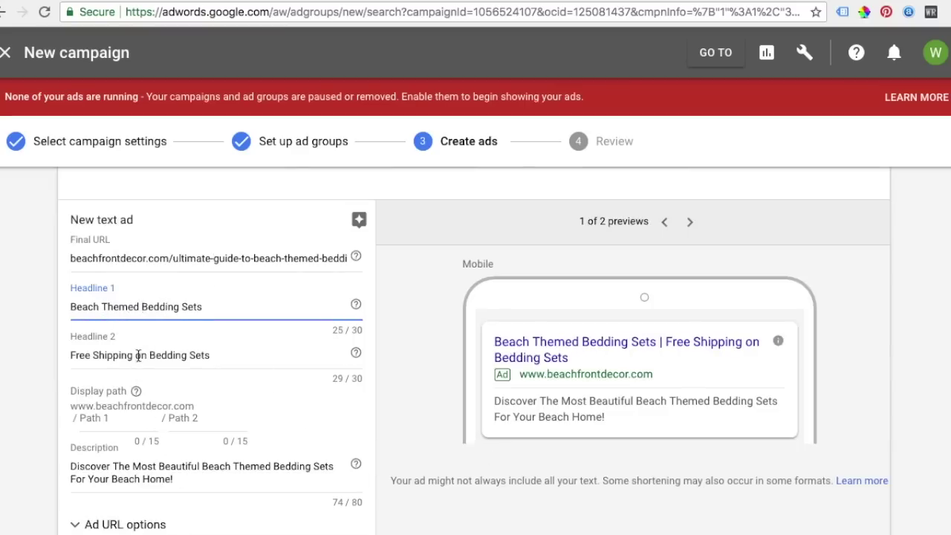
left_click(173, 479)
left_click_drag(173, 479, 33, 461)
type("Free Shipp")
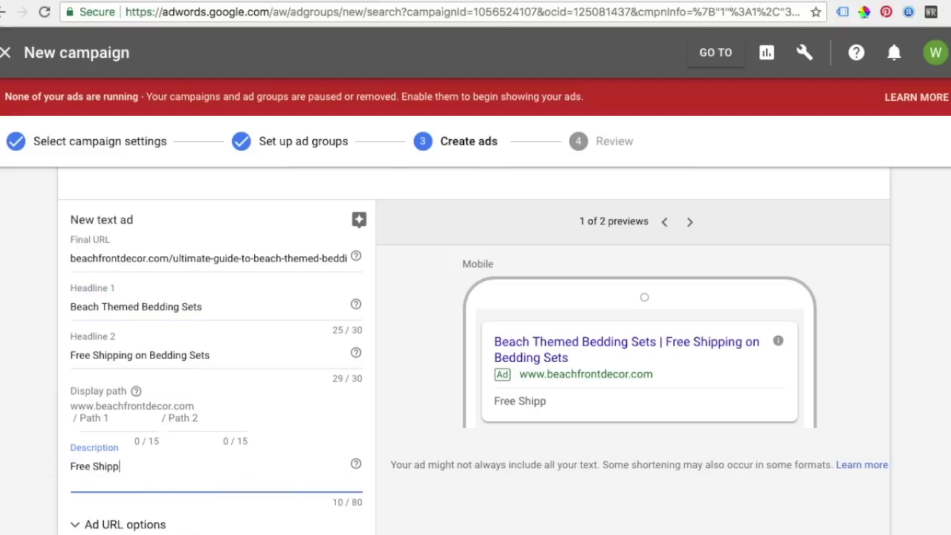
type("ing on All Be")
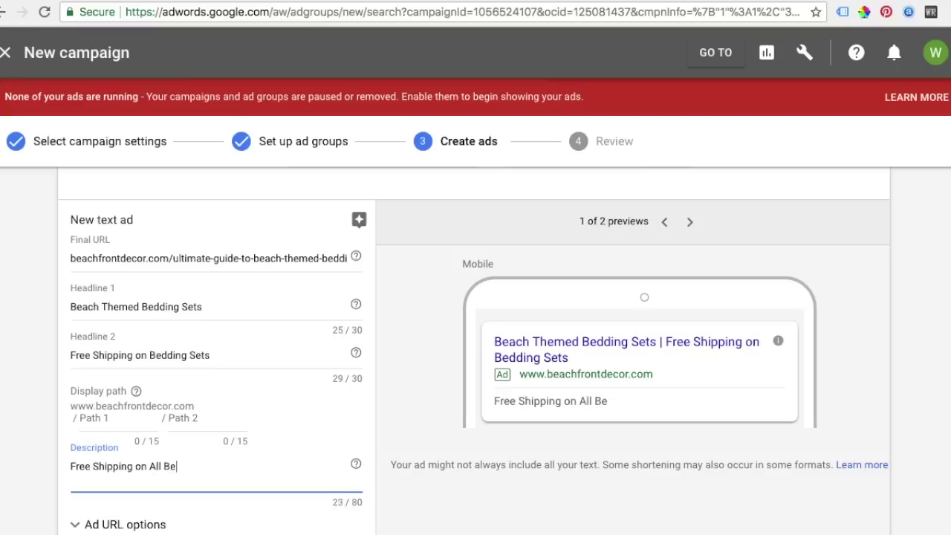
type("ach Themed Beddin")
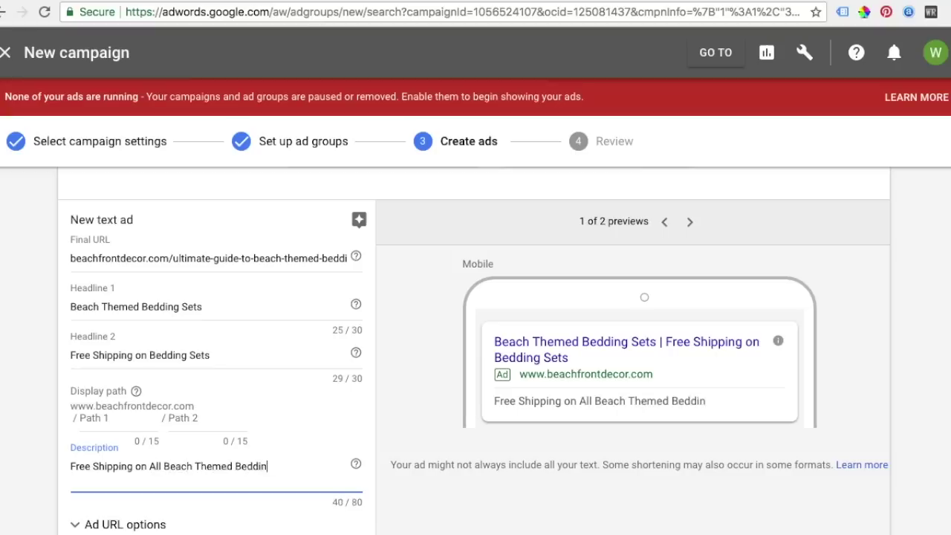
type("g Sets This Month Only!")
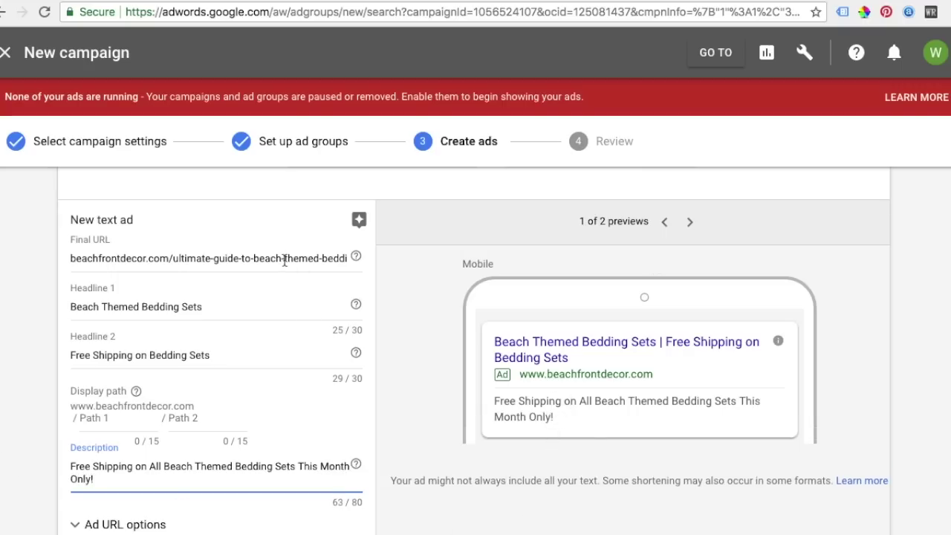
Save the second Beach Bedding ad and duplicate the group's first ad as a third one
scroll(55, 314, "down", 4)
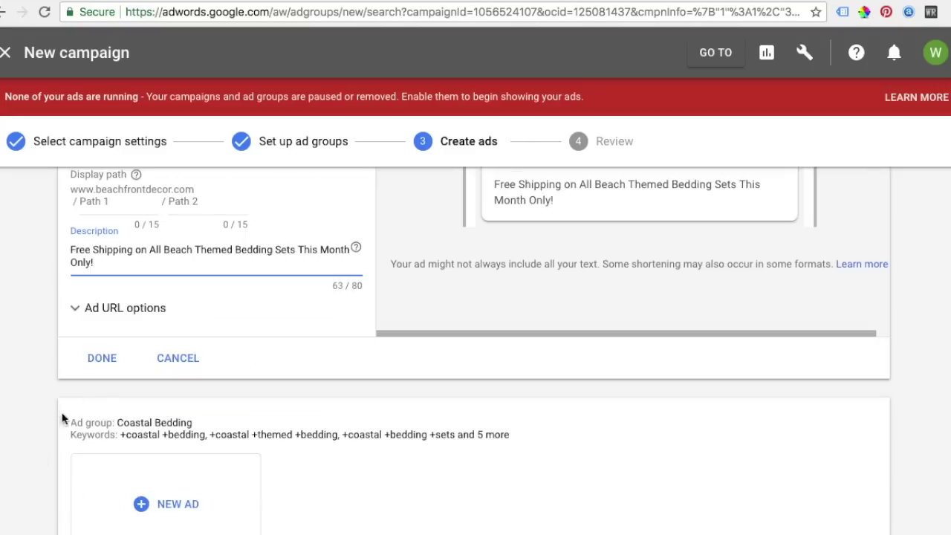
left_click(102, 357)
scroll(428, 402, "up", 6)
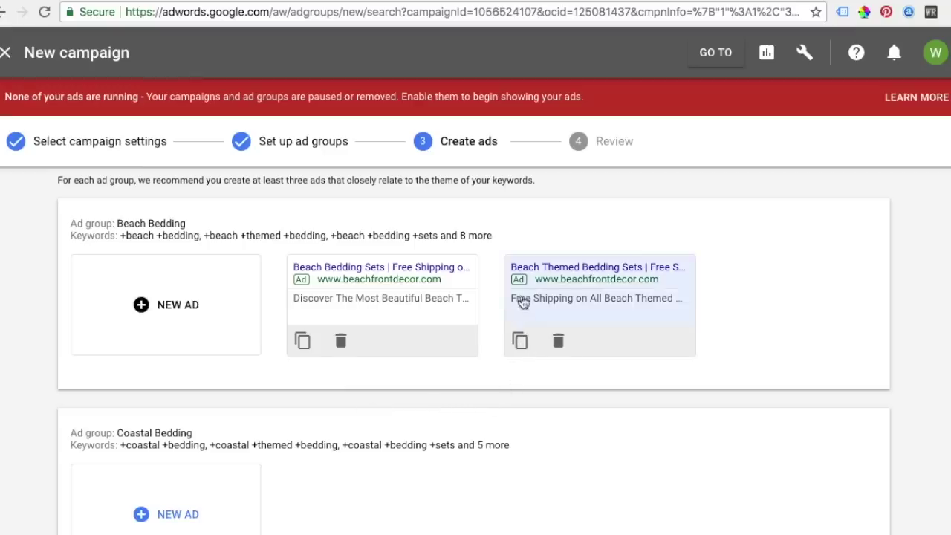
left_click(302, 341)
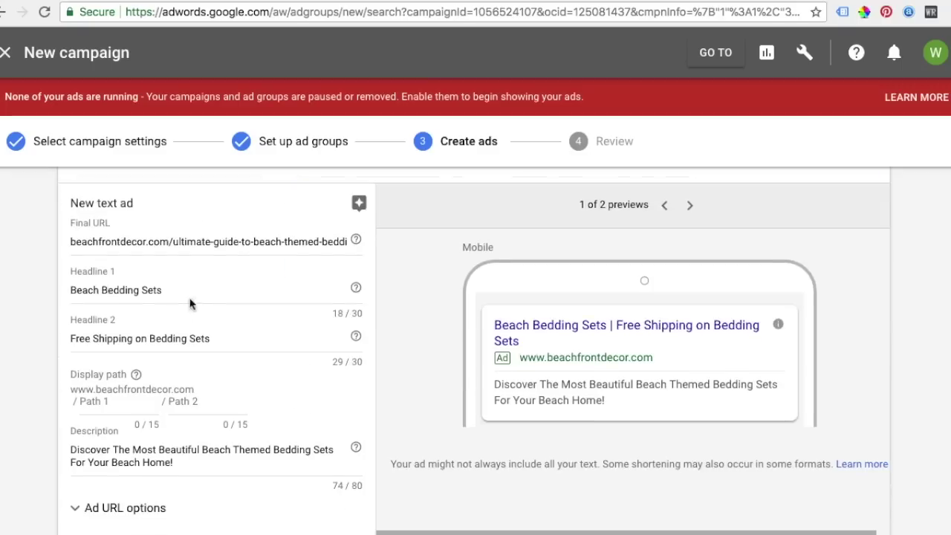
Set Headline 1 of the third Beach Bedding ad to "Beautiful Beach Bedding Sets"
triple_click(193, 290)
type("Beaut")
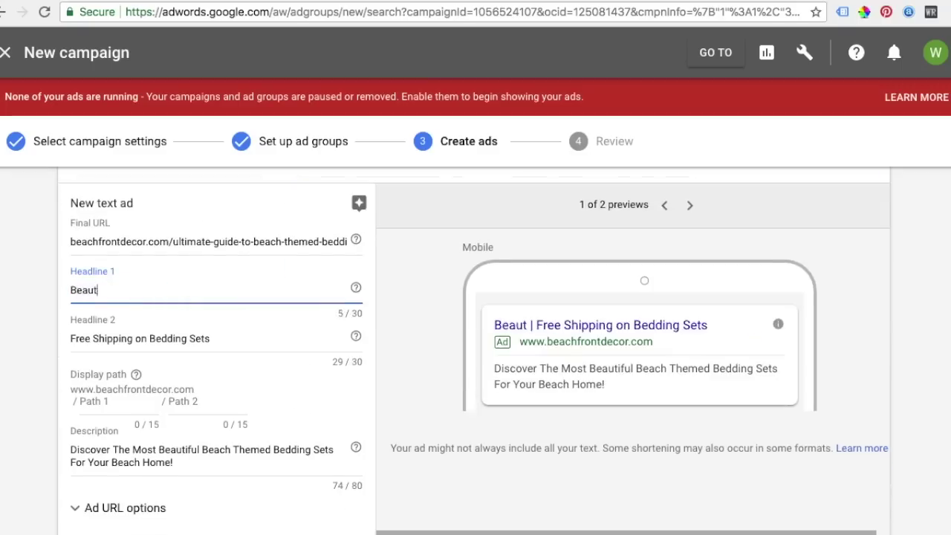
type("iful Beach Bed")
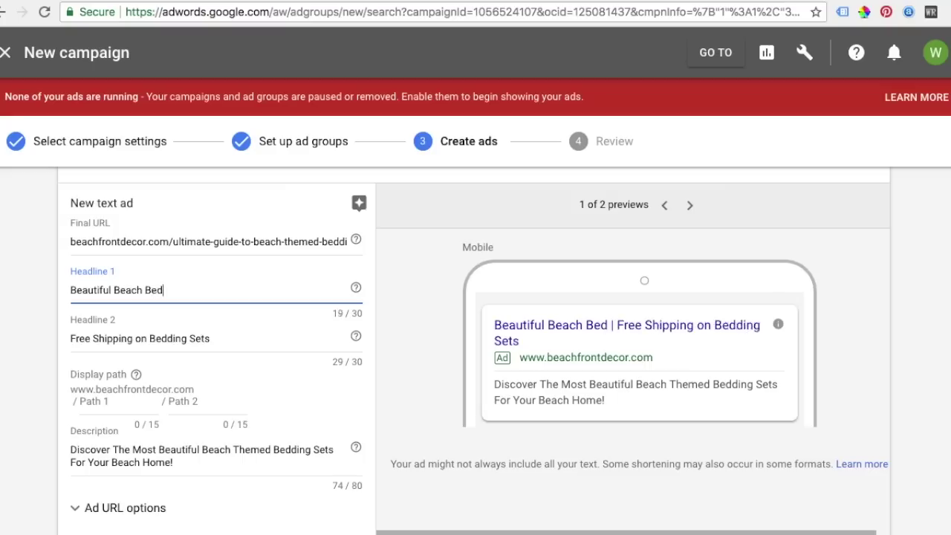
type("ding Sets")
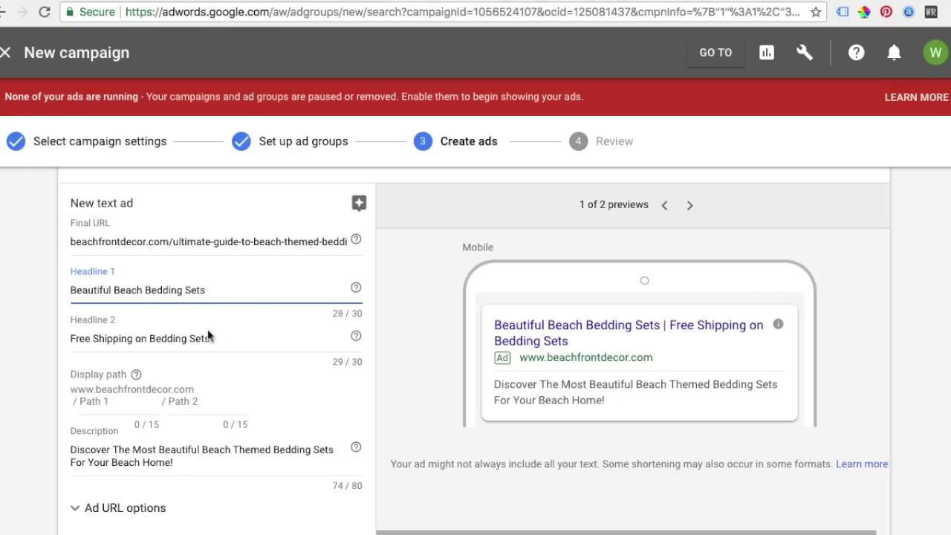
Set Headline 2 of the third Beach Bedding ad to "Upgrade Your Beach Bedroom"
triple_click(198, 338)
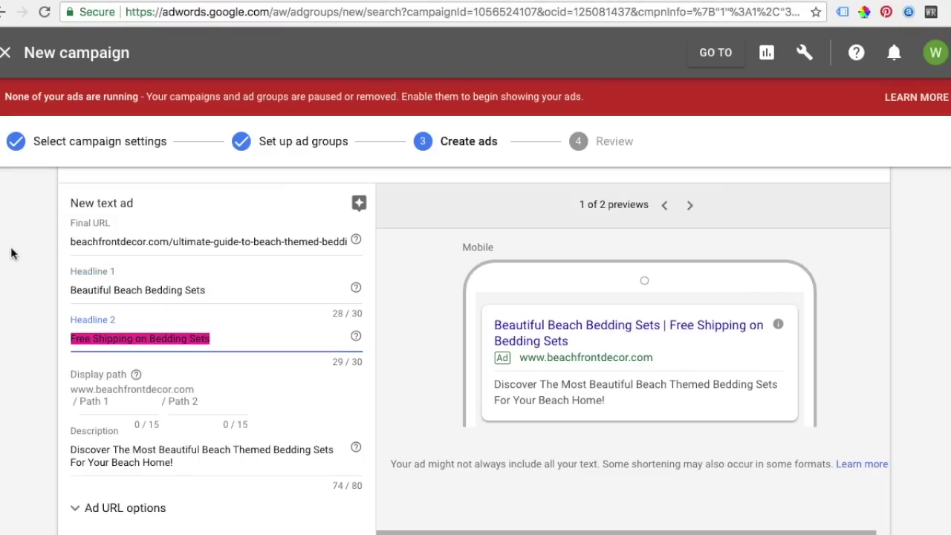
type("Upgrade Your Bea")
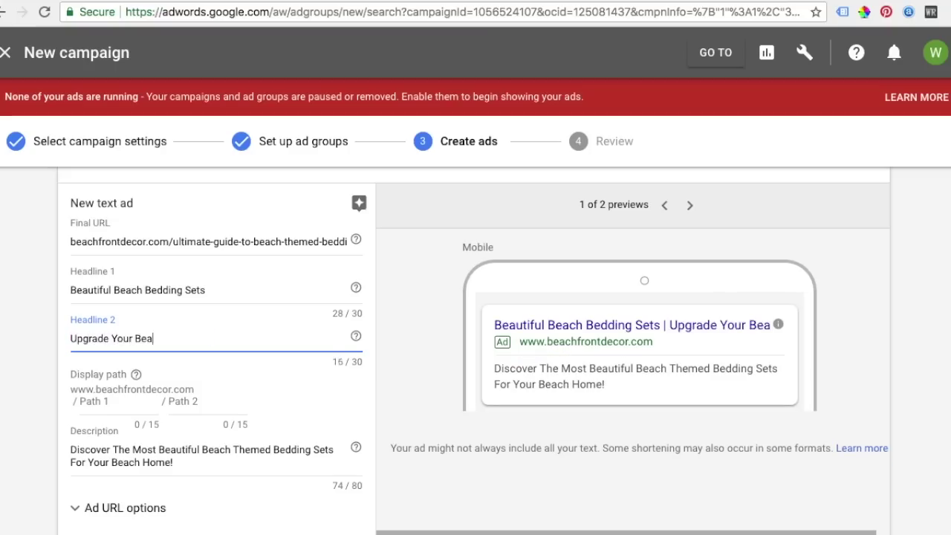
type("ch Ho")
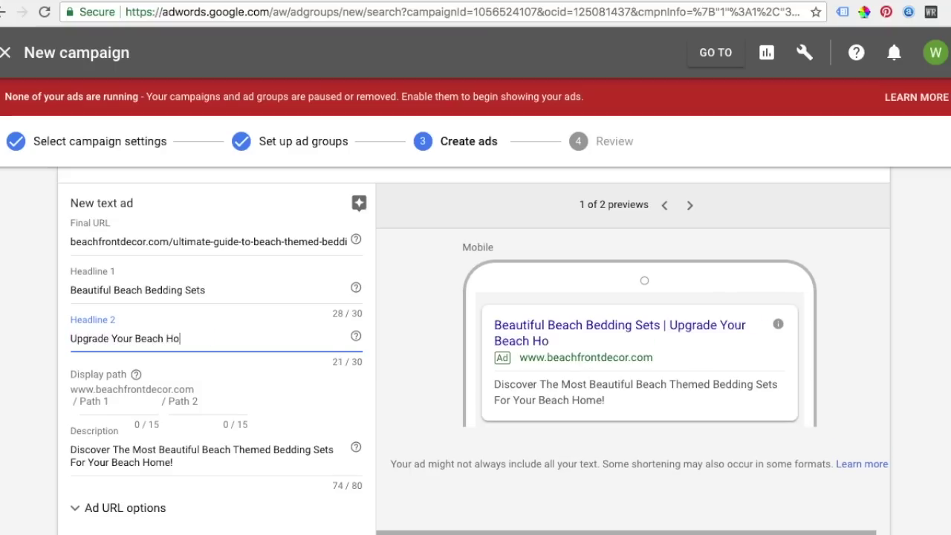
type("me")
key("BackSpace")
key("BackSpace")
key("BackSpace")
key("BackSpace")
type("Bedroom")
Replace the third ad's description with "Free Shipping on the Most Beautiful Beach Themed Bedding Sets You Can Find!"
left_click(182, 462)
left_click_drag(183, 462, 74, 447)
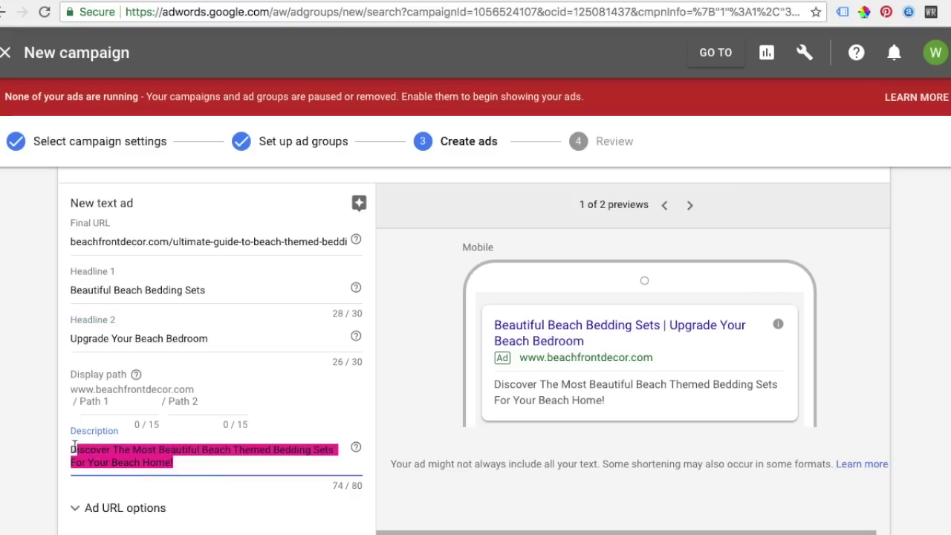
type("Free h")
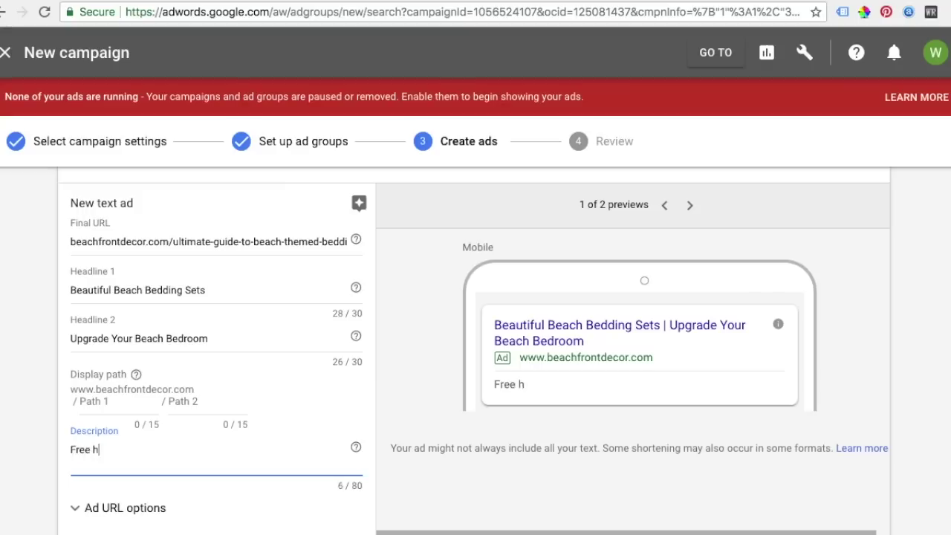
key("BackSpace")
type("Shipping on the Most Beautiful Beach Th")
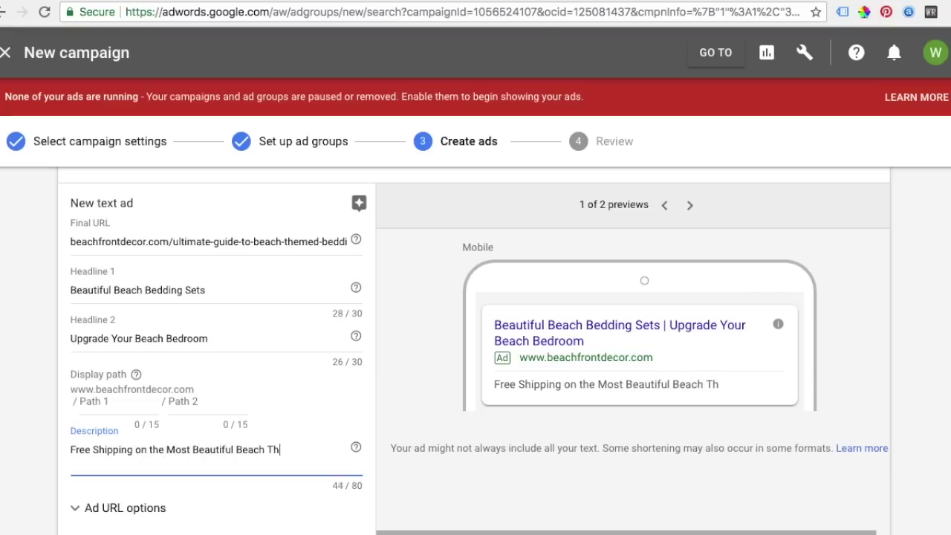
type("emed Bedding Sets You Can Find!")
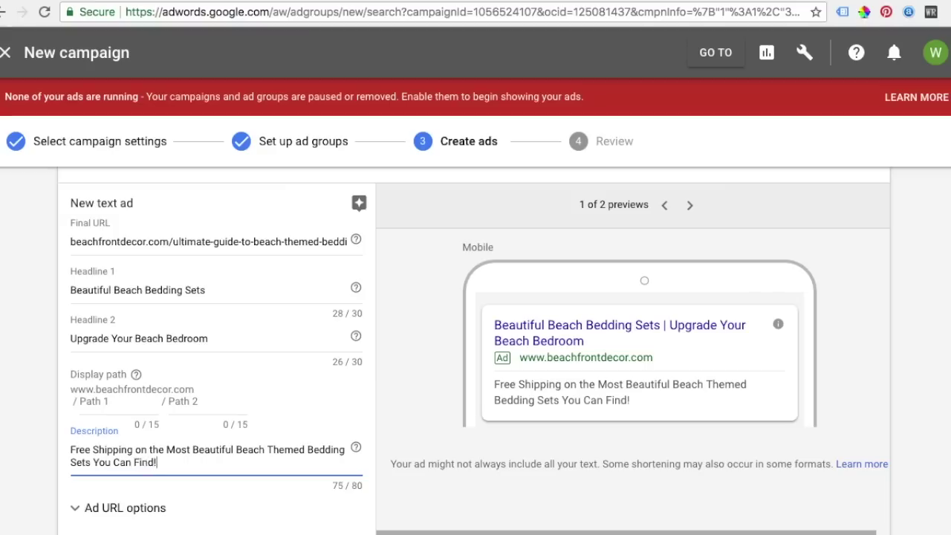
left_click(29, 377)
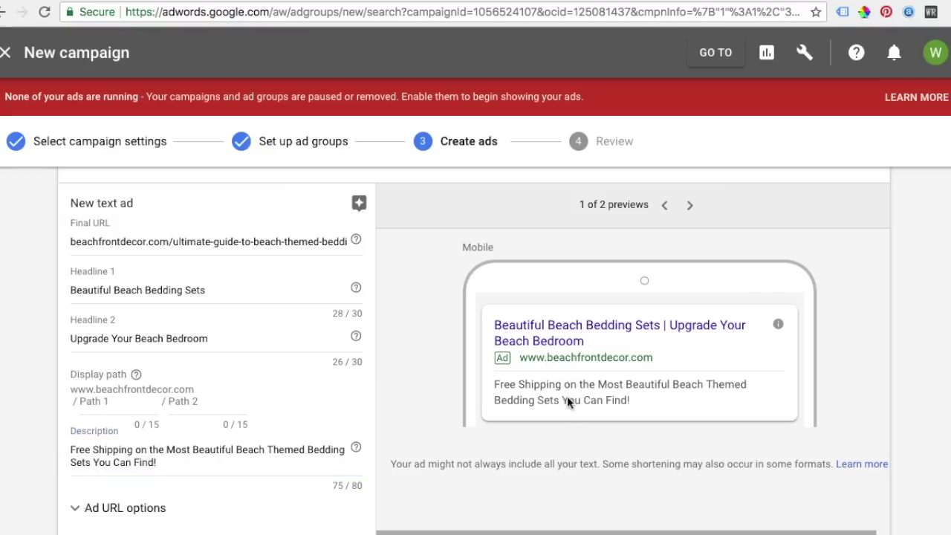
Save the third text ad in the Beach Bedding ad group
scroll(476, 412, "down", 5)
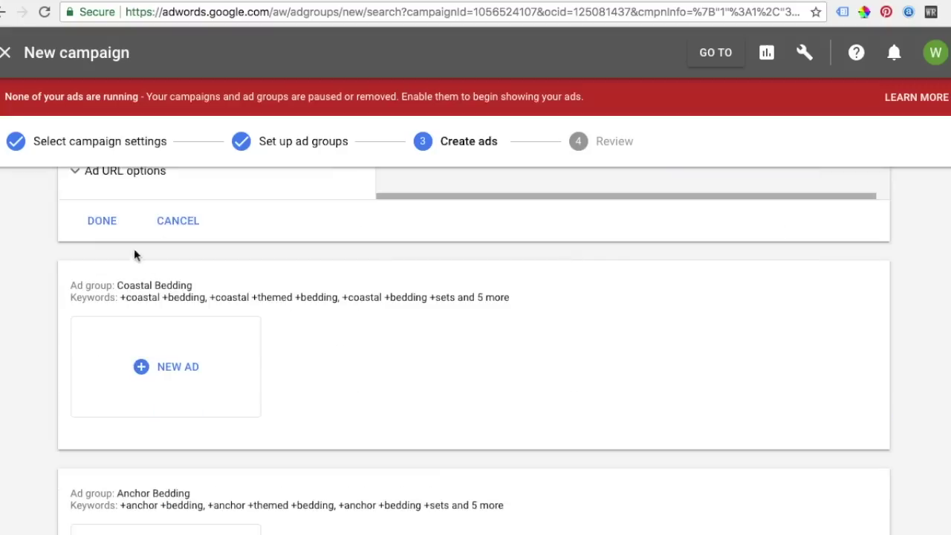
left_click(112, 225)
scroll(379, 397, "up", 4)
scroll(483, 401, "up", 4)
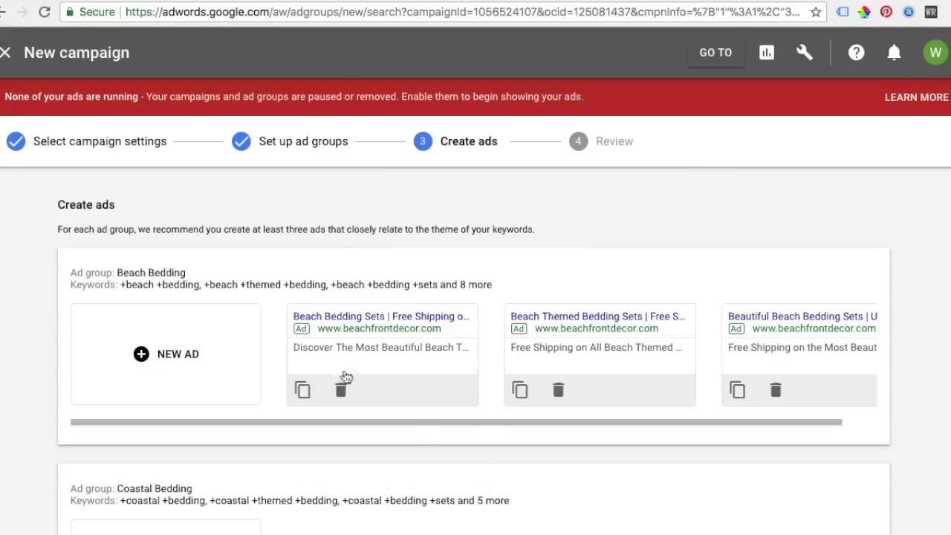
Compare the Beach Bedding keywords and ads with the beach-themed bedding landing page, and return to the campaign's ads
left_click_drag(136, 286, 301, 286)
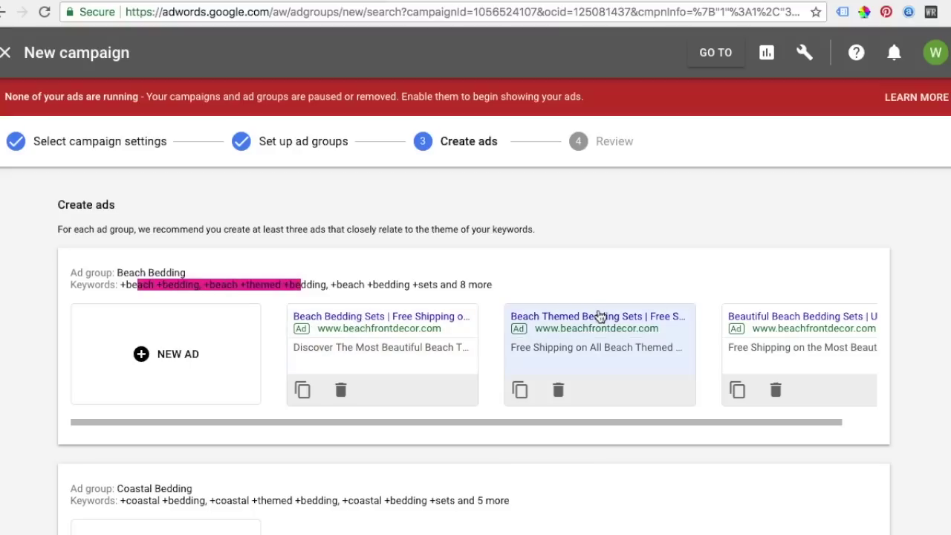
left_click(167, 1)
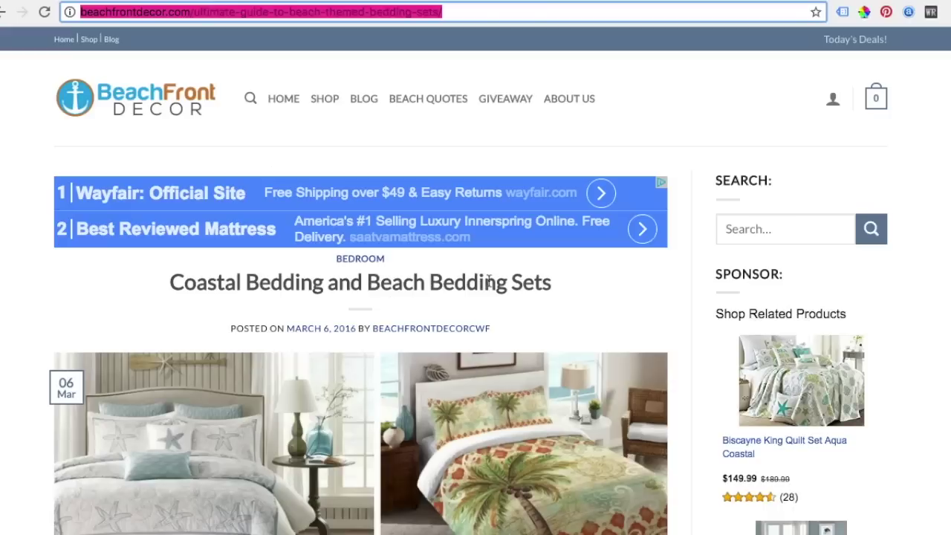
left_click(92, 3)
left_click(18, 300)
scroll(15, 316, "down", 5)
scroll(18, 321, "down", 7)
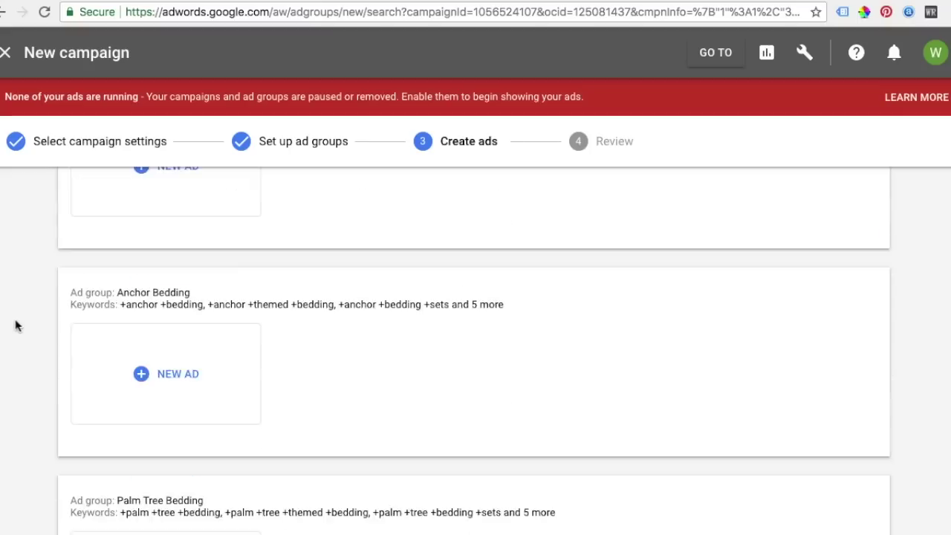
left_click(186, 356)
scroll(330, 392, "down", 1)
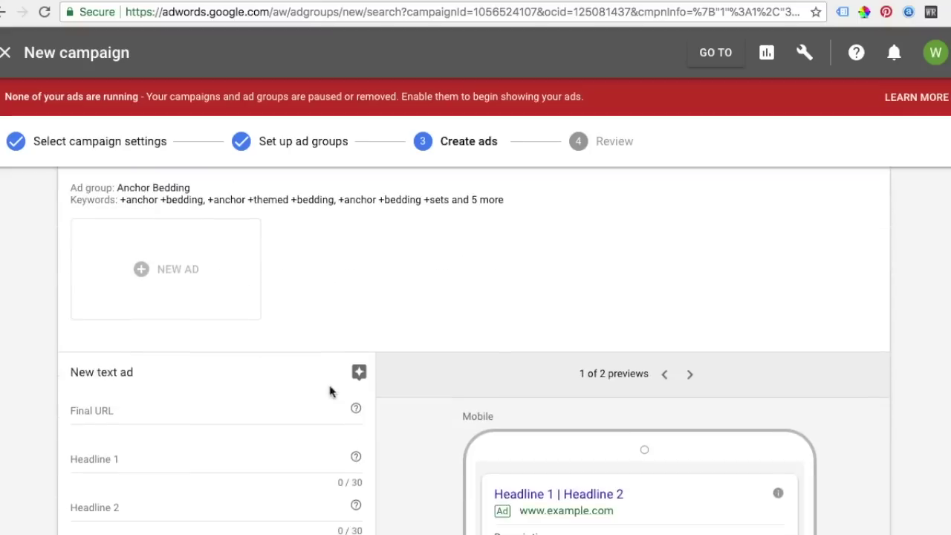
left_click(321, 0)
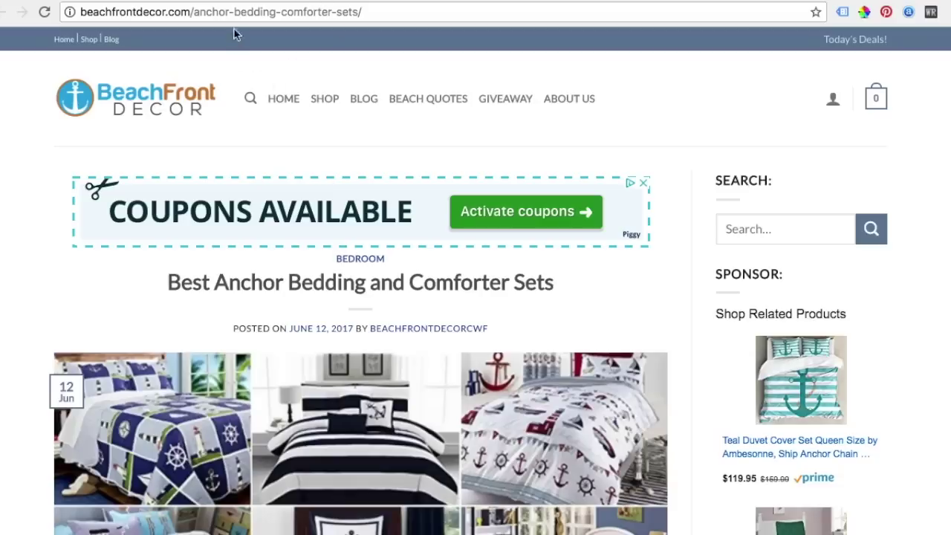
left_click(237, 12)
key("super+c")
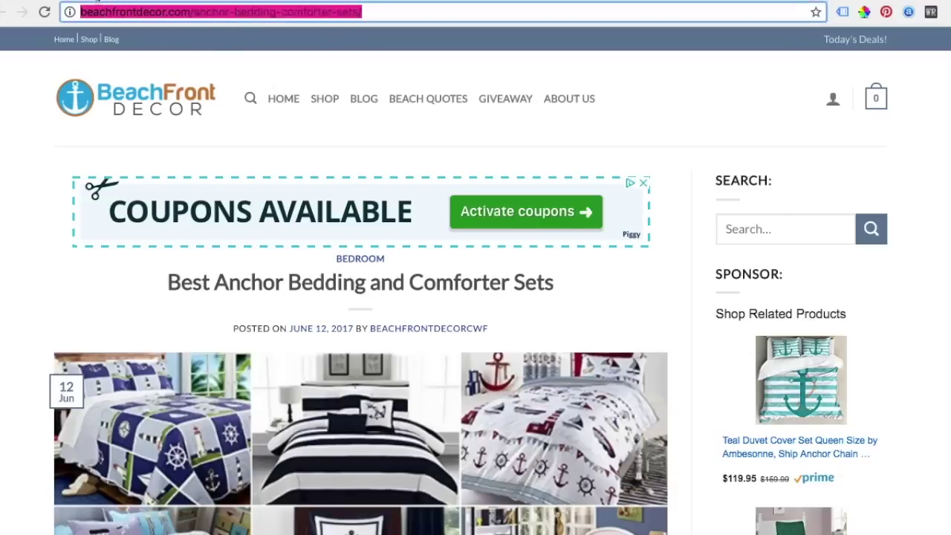
left_click(97, 0)
left_click(142, 408)
key("super+v")
scroll(1, 300, "down", 4)
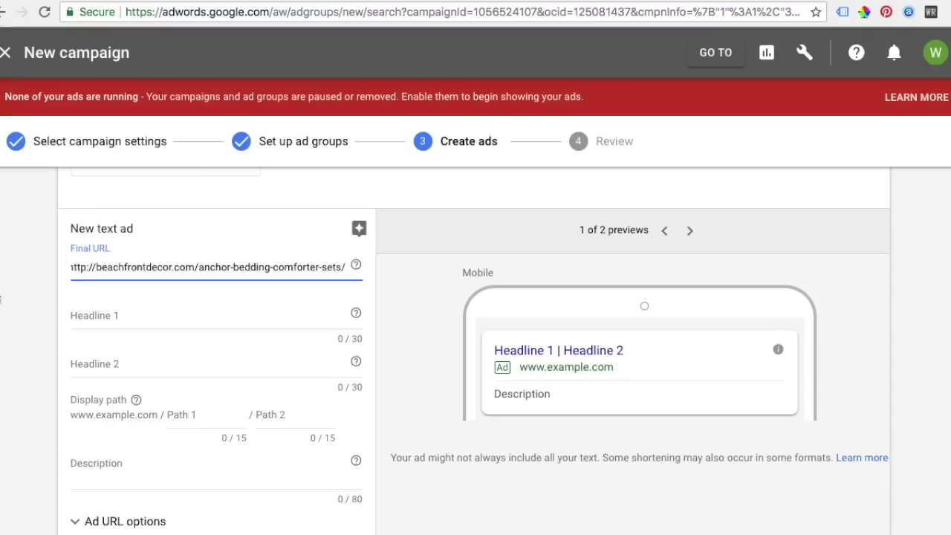
Enter headlines "Anchor Bedding Sets" and "Free Shipping on All Bedding", and description "Discover The Most Beautiful Anchor Themed Bedding Sets For Your Bedroom!"
left_click(144, 319)
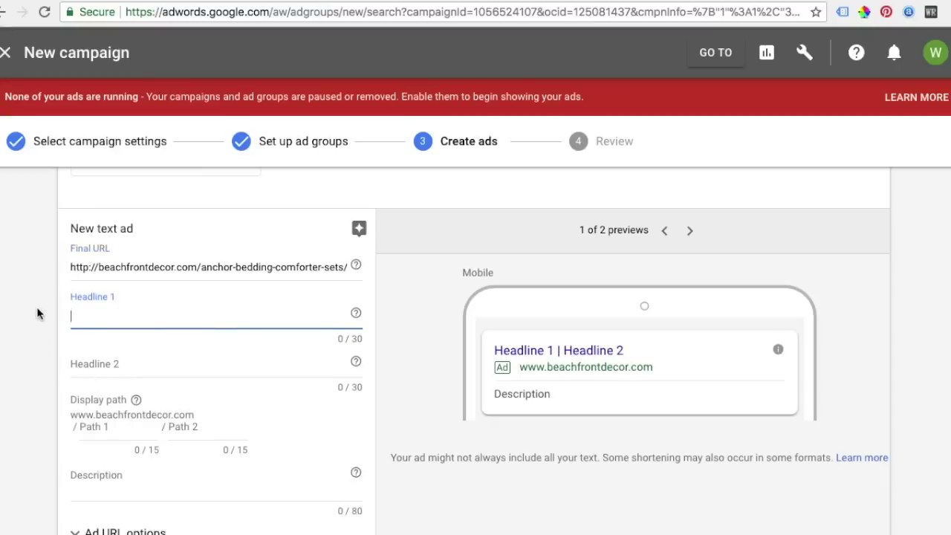
type("Anchor Bedding Sets")
key("Tab")
type("Free Shipping on Ancho")
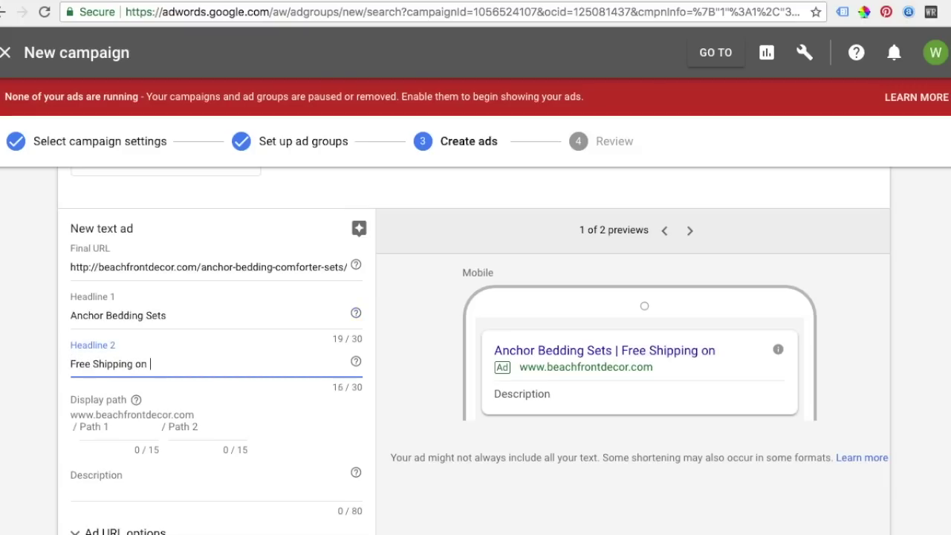
type("r Bedding")
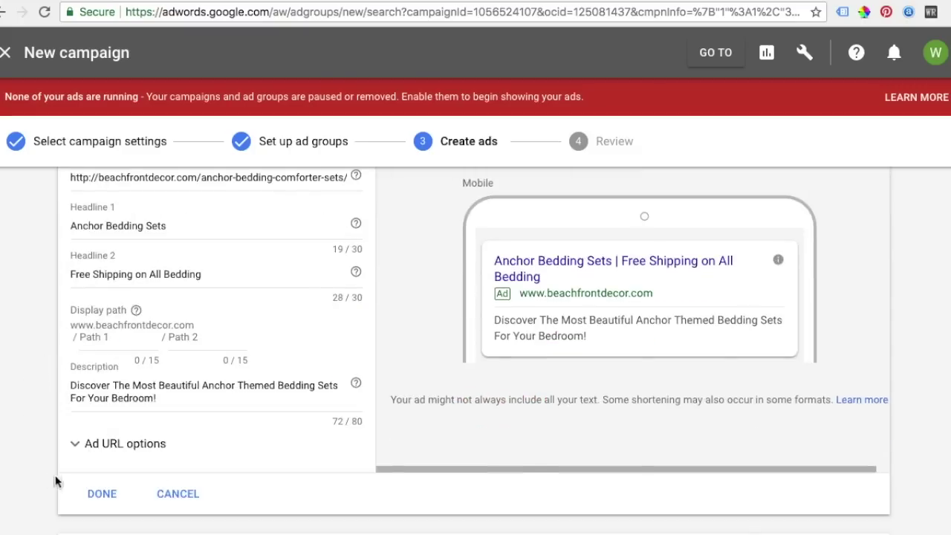
Save the Anchor Bedding ad and review it alongside the three Beach Bedding ads
left_click(96, 493)
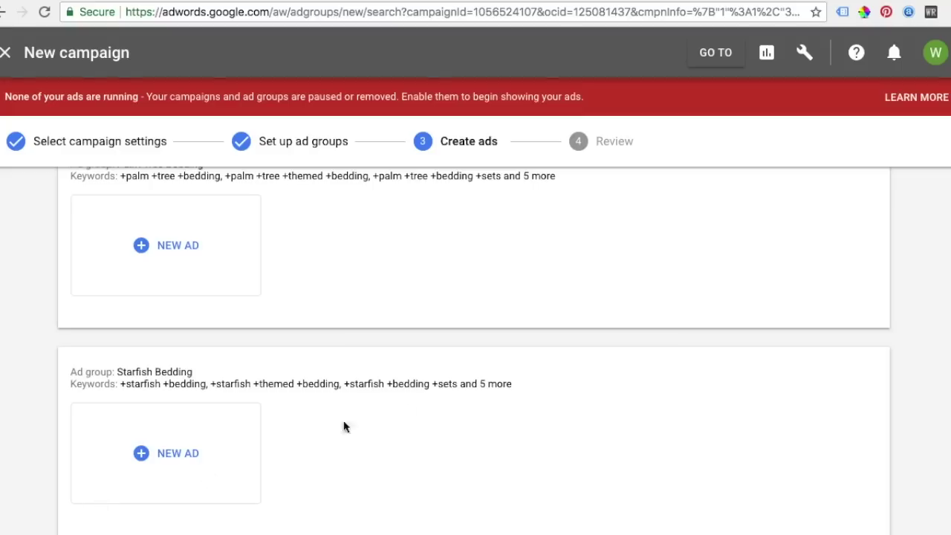
scroll(467, 424, "up", 5)
scroll(577, 413, "up", 1)
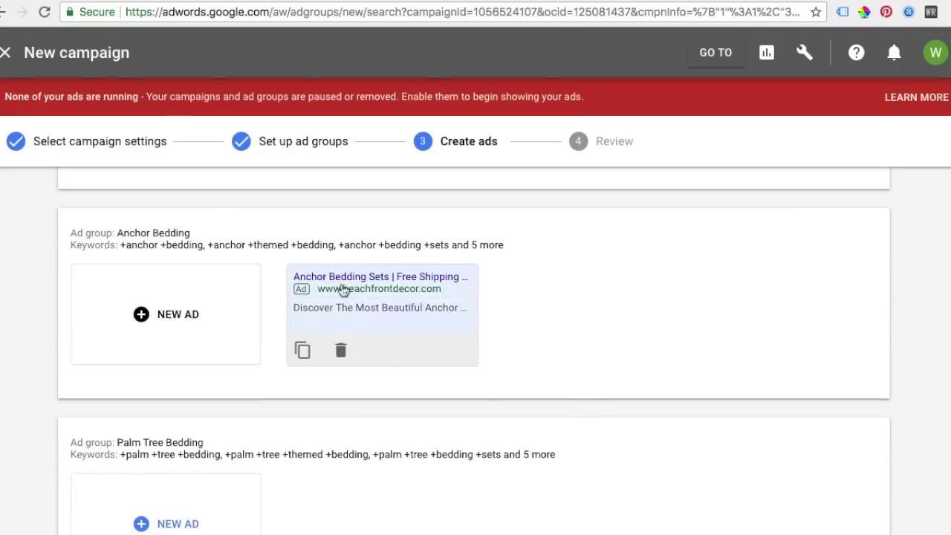
scroll(532, 344, "up", 5)
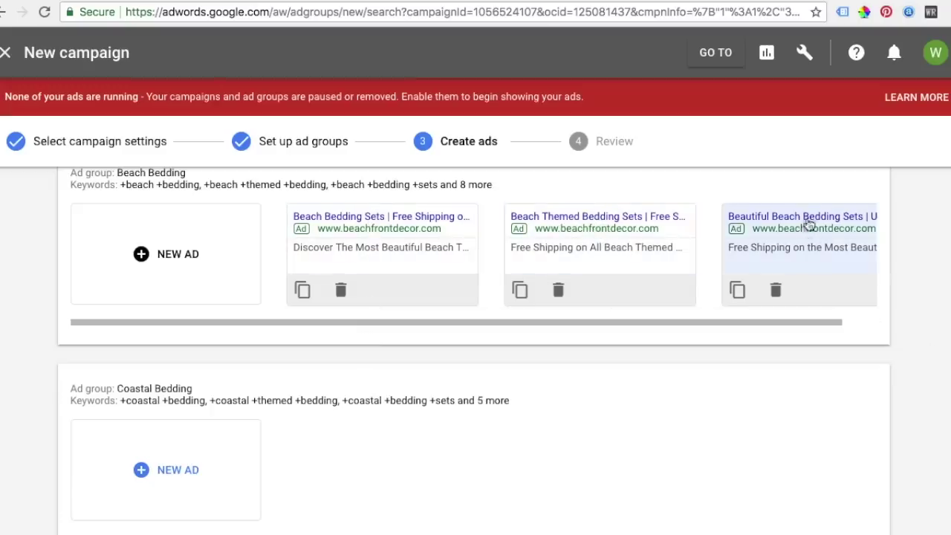
scroll(758, 344, "down", 5)
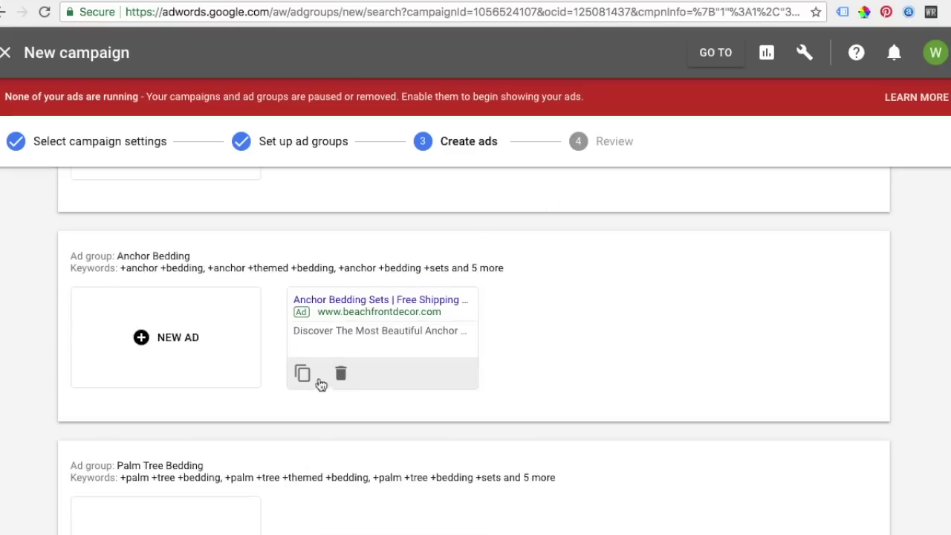
Duplicate the Anchor Bedding Sets ad in the Anchor Bedding ad group, change headline 1 to "Beautiful Anchor Bedding Sets" and save it
left_click(303, 373)
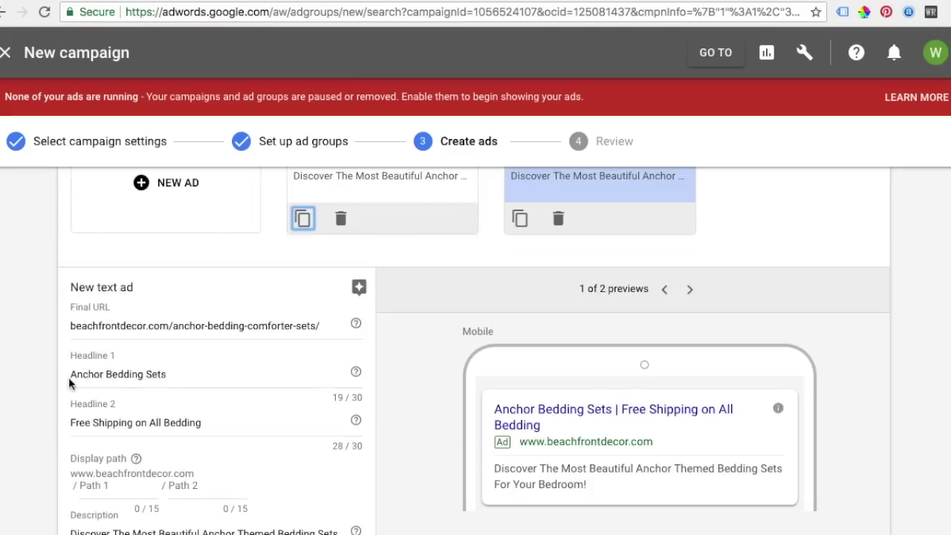
left_click(72, 375)
type("Beautiful")
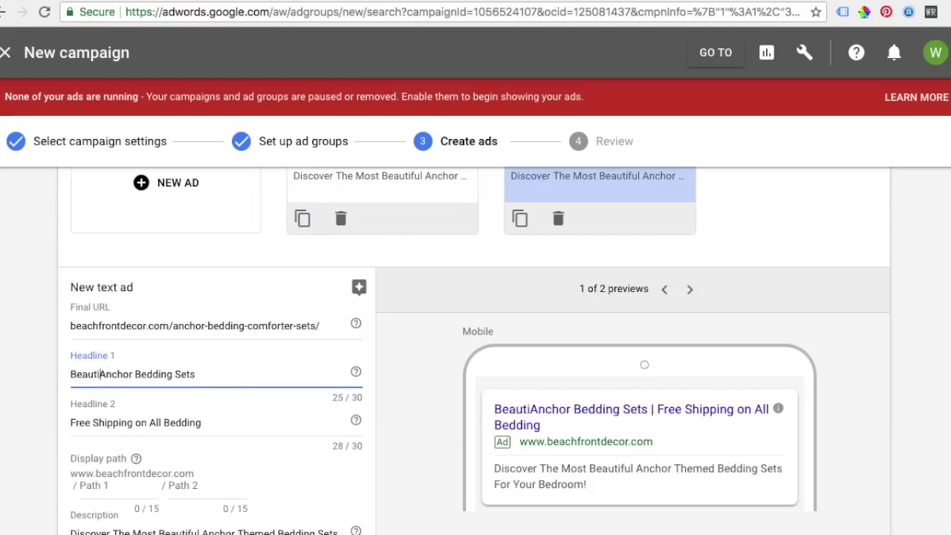
scroll(66, 386, "down", 4)
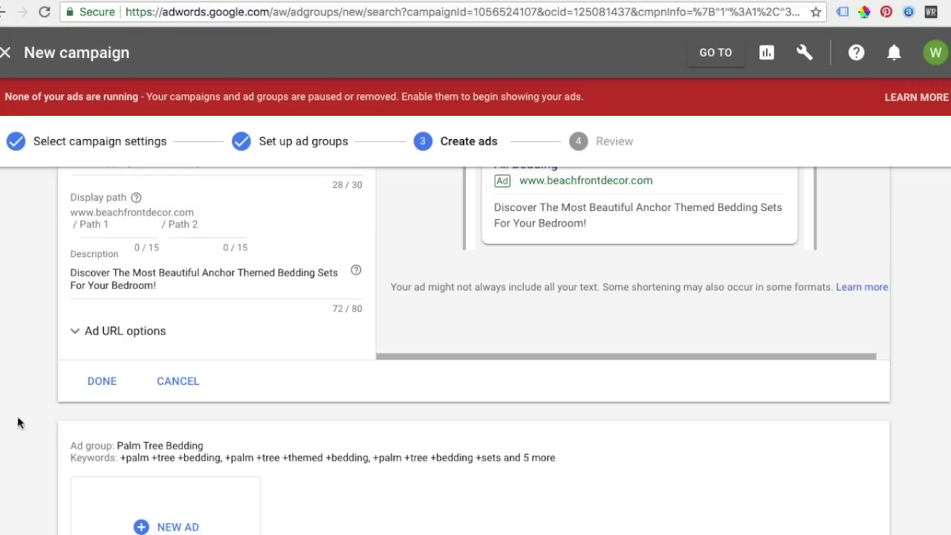
left_click(106, 381)
scroll(276, 376, "up", 5)
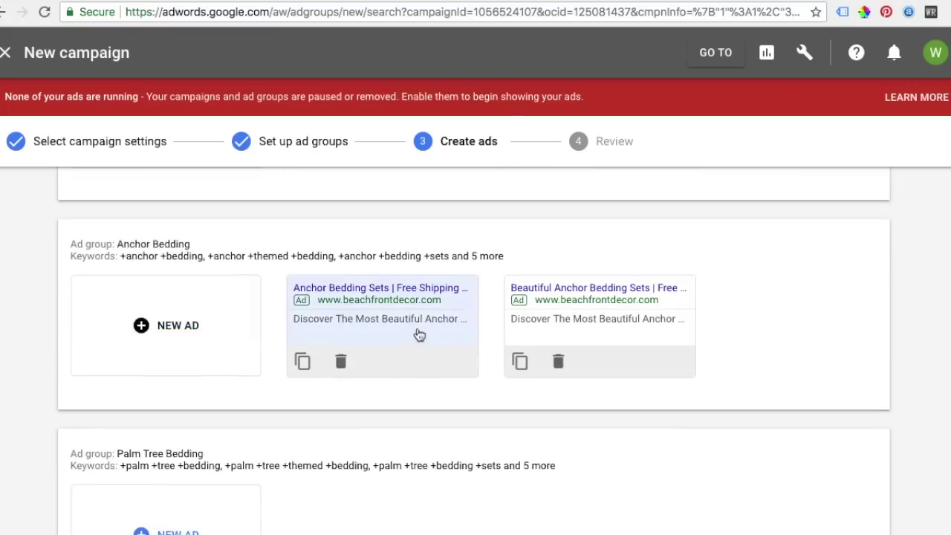
Make another copy of the first Anchor Bedding ad with headline 1 "Anchor Themed Bedding Sets" and save it
left_click(303, 362)
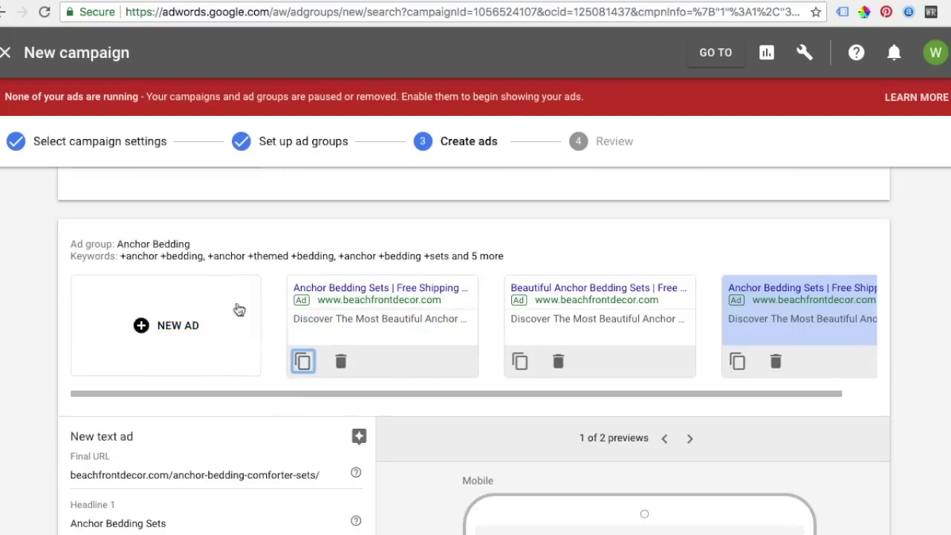
scroll(20, 438, "down", 3)
left_click(107, 269)
type("Themed")
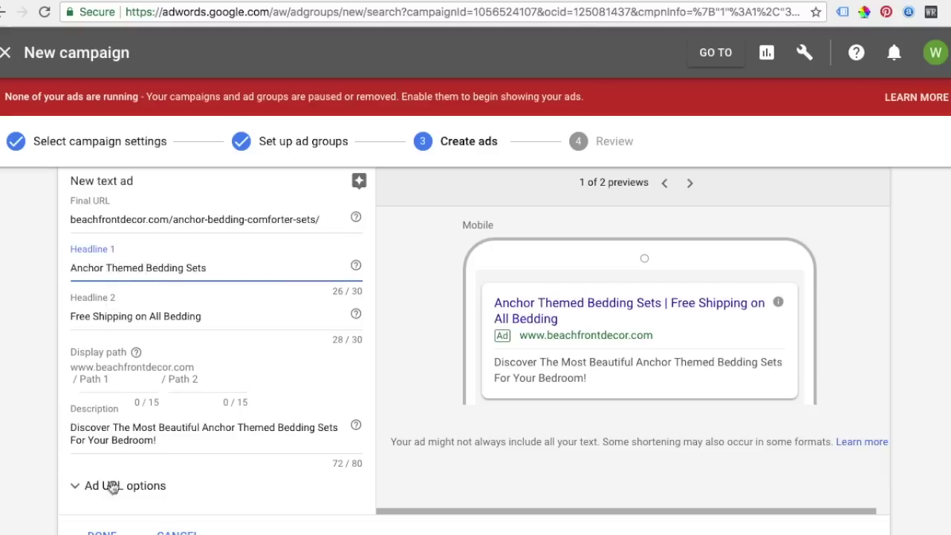
scroll(115, 481, "down", 1)
left_click(100, 489)
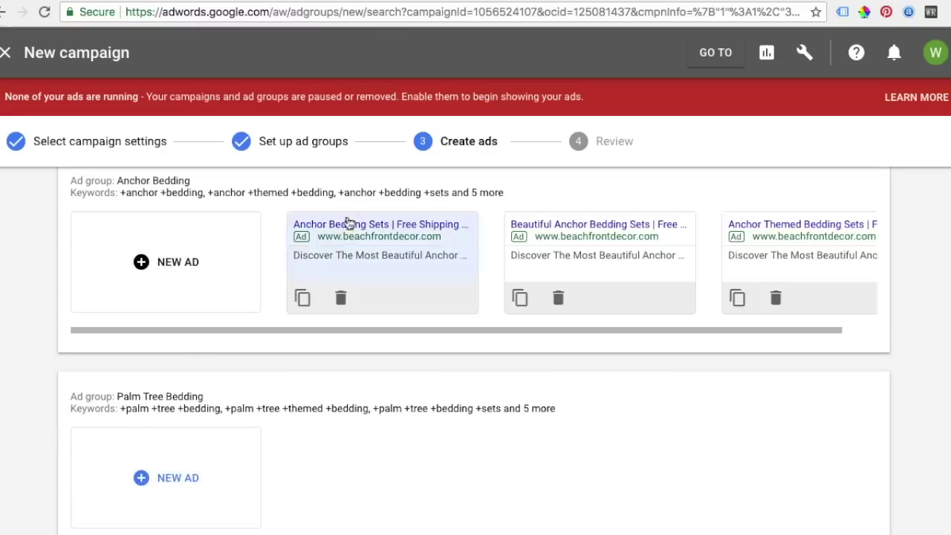
Check the ads across all ad groups, save them, and continue past the review stage to the finished Beach Bedding campaign
scroll(582, 289, "up", 6)
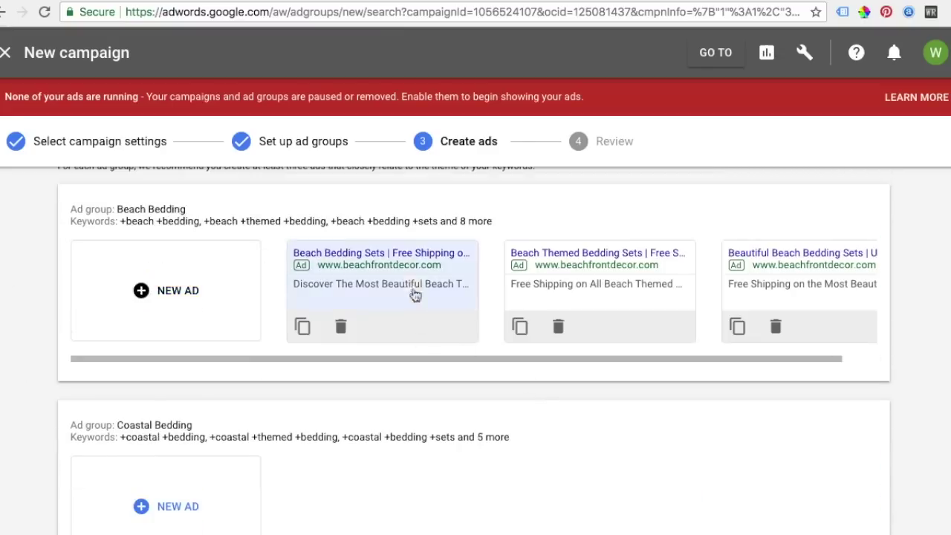
scroll(326, 452, "down", 3)
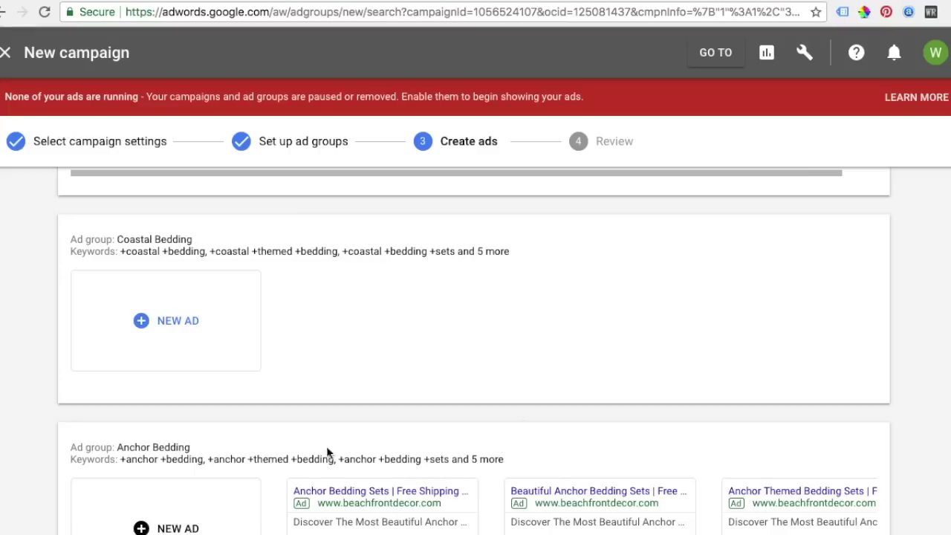
scroll(604, 304, "down", 6)
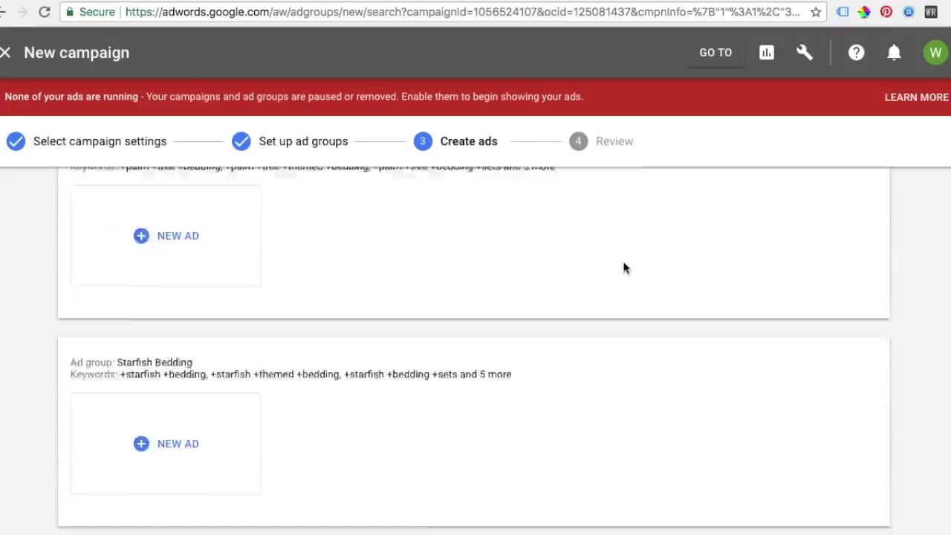
scroll(624, 268, "down", 3)
left_click(117, 427)
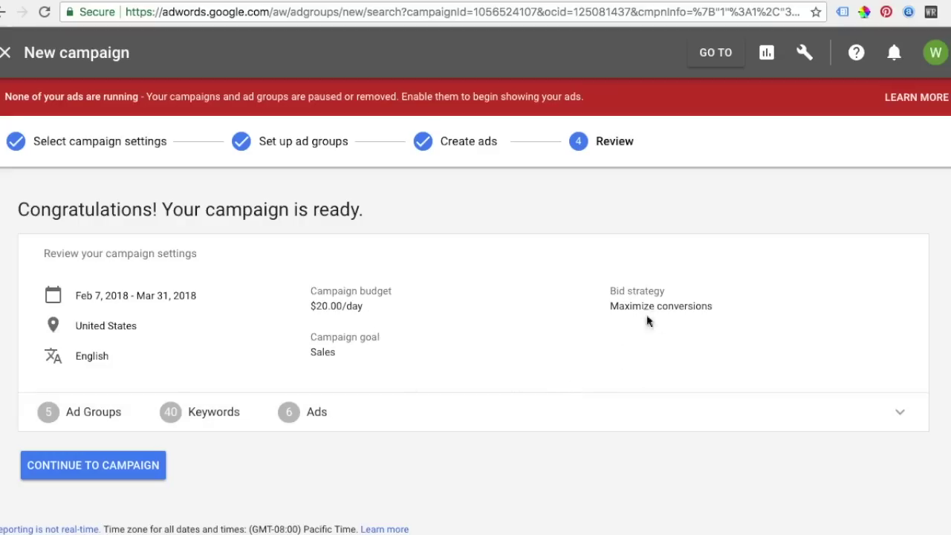
left_click(94, 463)
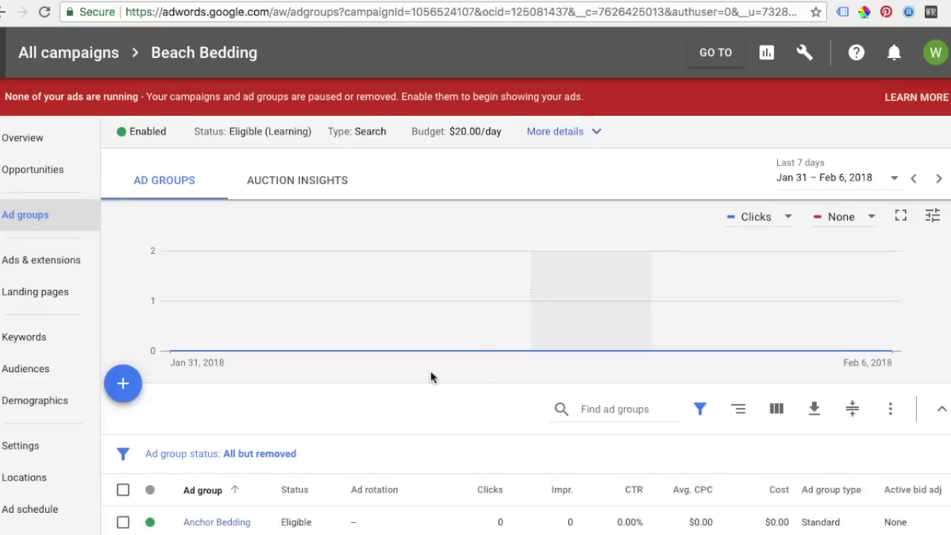
Examine the campaign's ad group list and its overview of performance, ad groups, keywords, ads and locations
scroll(432, 377, "down", 1)
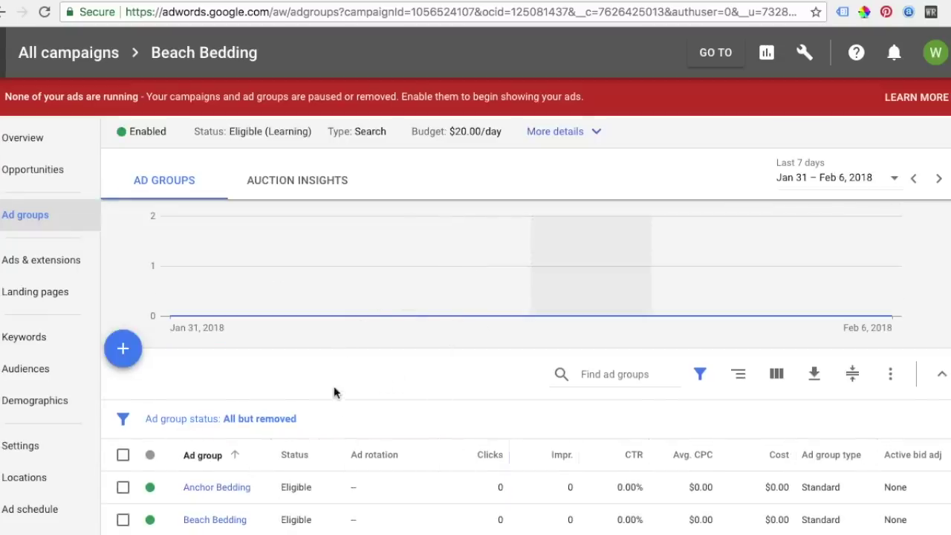
scroll(333, 394, "down", 4)
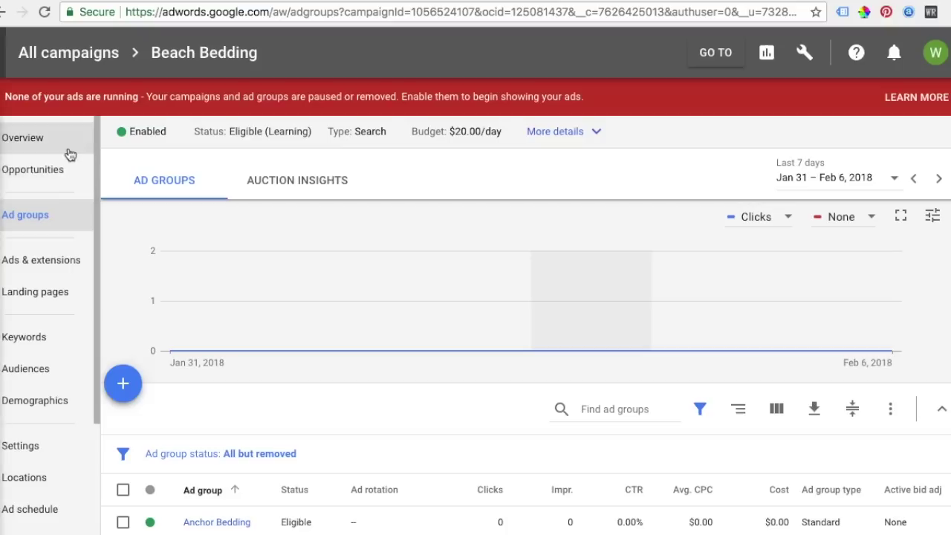
left_click(67, 151)
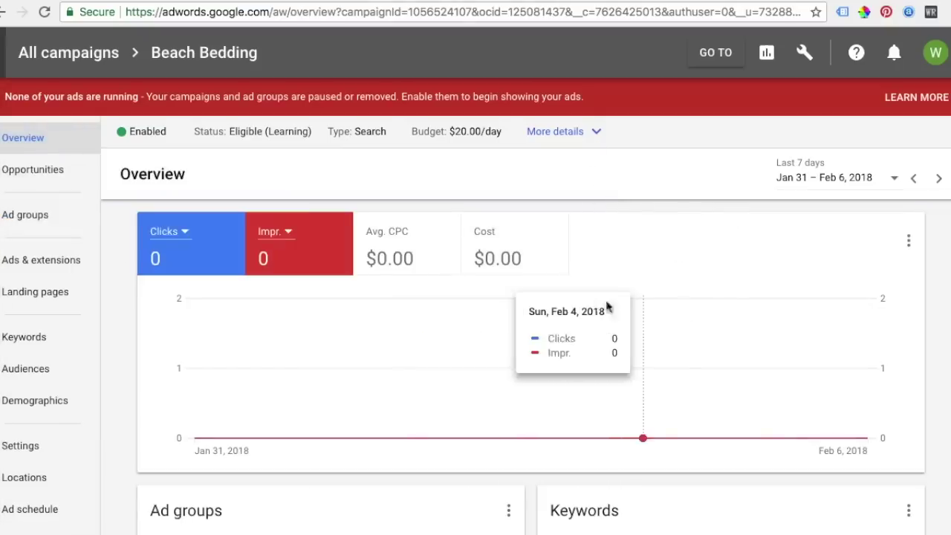
scroll(515, 233, "down", 3)
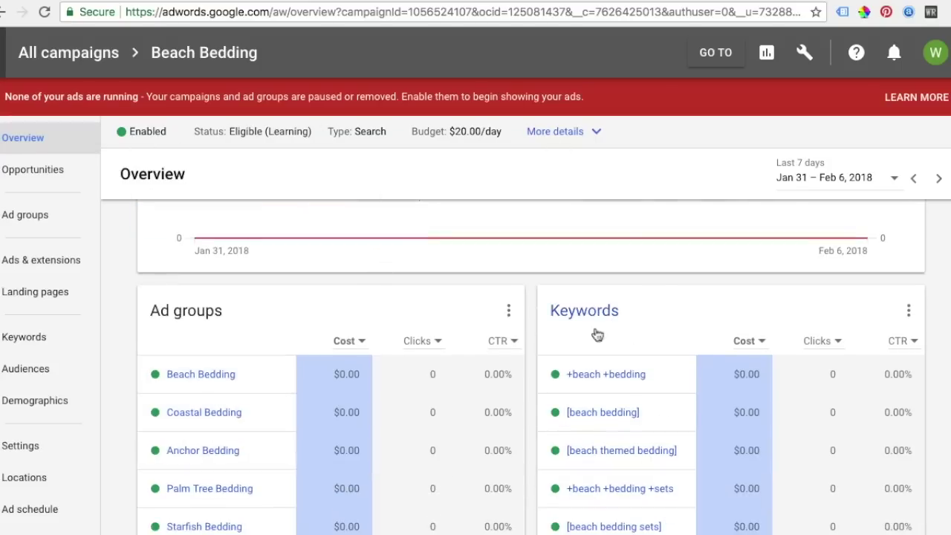
scroll(609, 323, "down", 1)
scroll(621, 446, "down", 2)
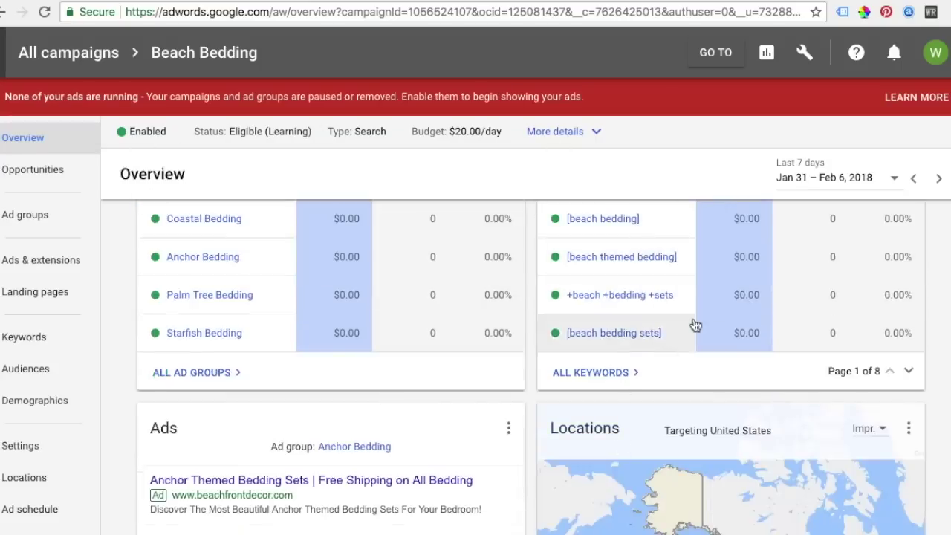
scroll(694, 265, "down", 5)
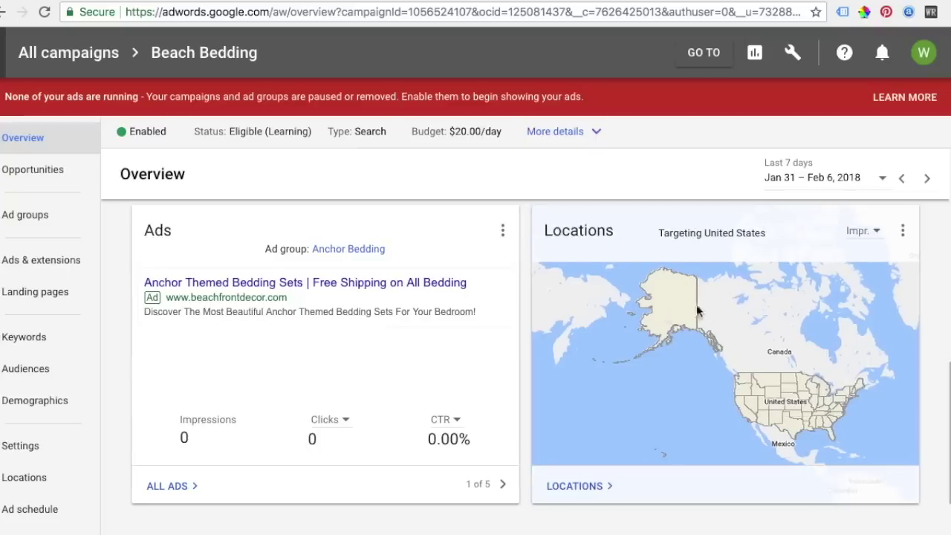
scroll(569, 382, "down", 1)
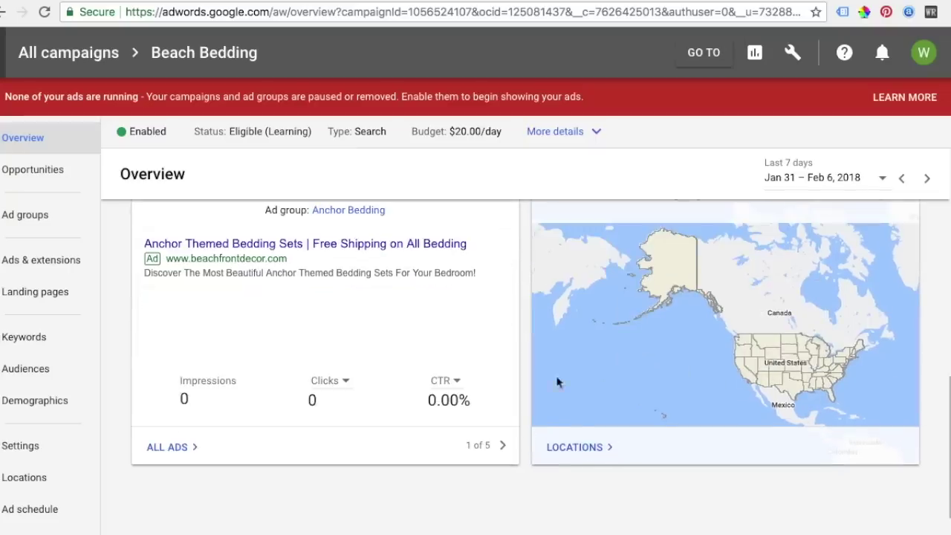
scroll(446, 390, "up", 6)
scroll(446, 390, "up", 10)
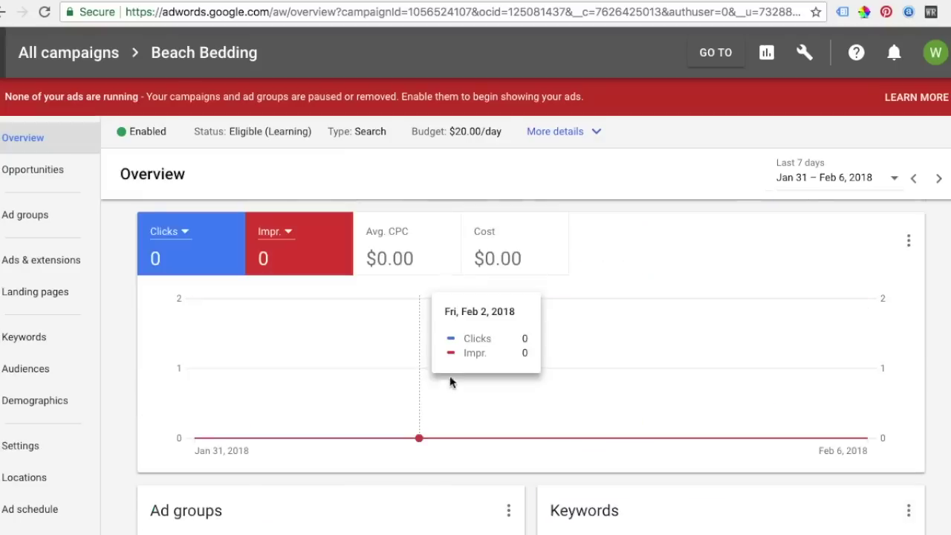
Look through the campaign's ad groups and examine its list of ads with their statuses
left_click(35, 217)
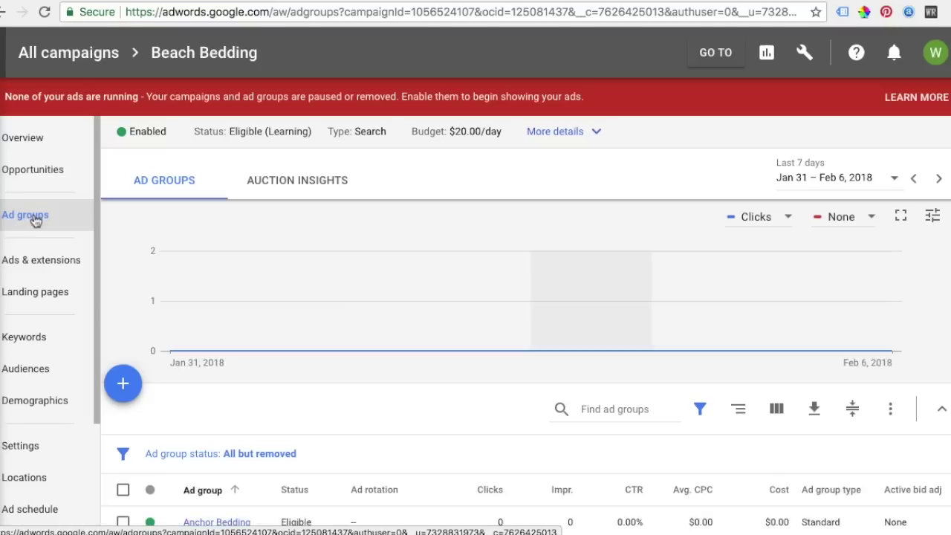
scroll(35, 221, "down", 1)
left_click(36, 232)
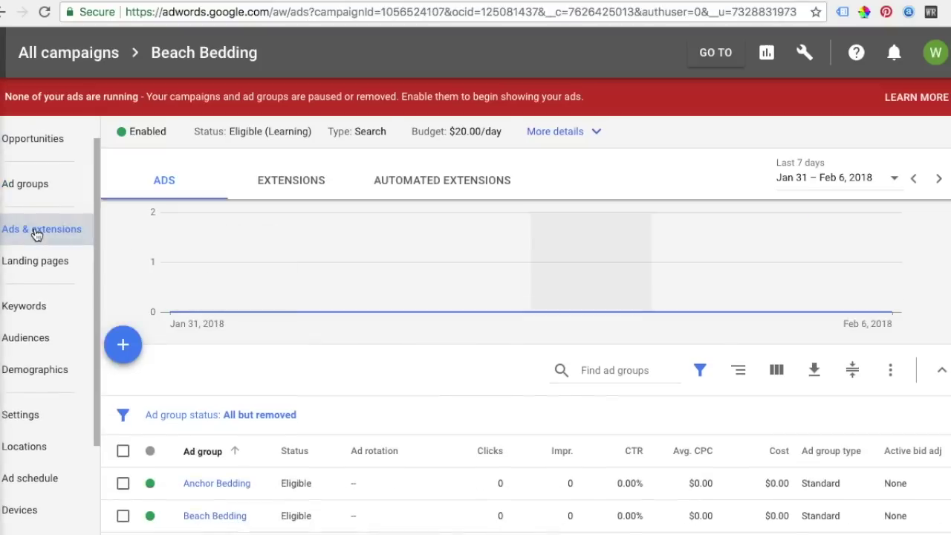
scroll(339, 255, "down", 5)
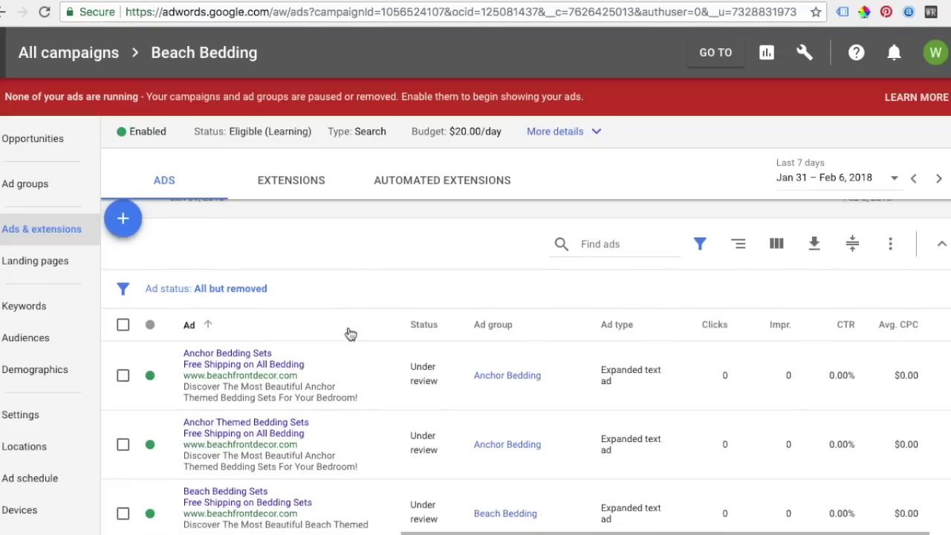
scroll(326, 294, "down", 1)
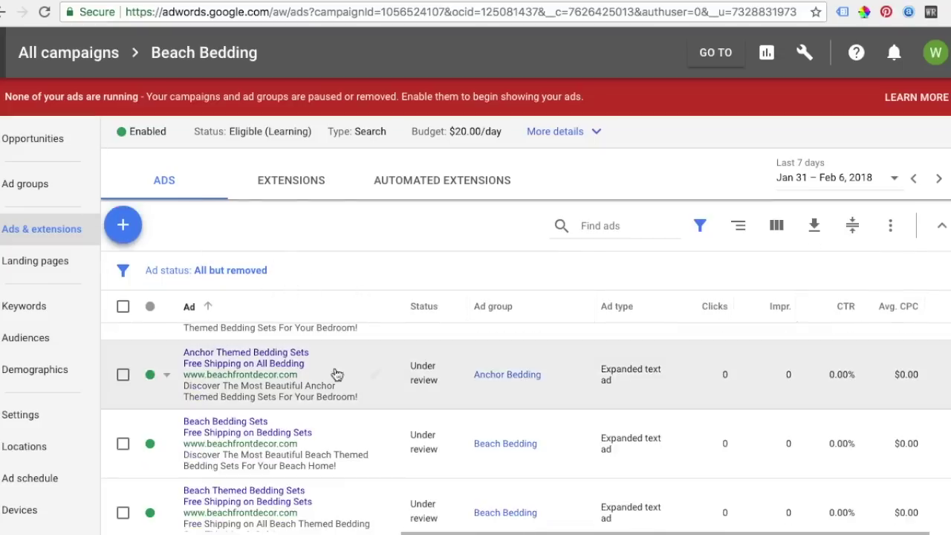
scroll(332, 378, "down", 1)
scroll(332, 382, "down", 1)
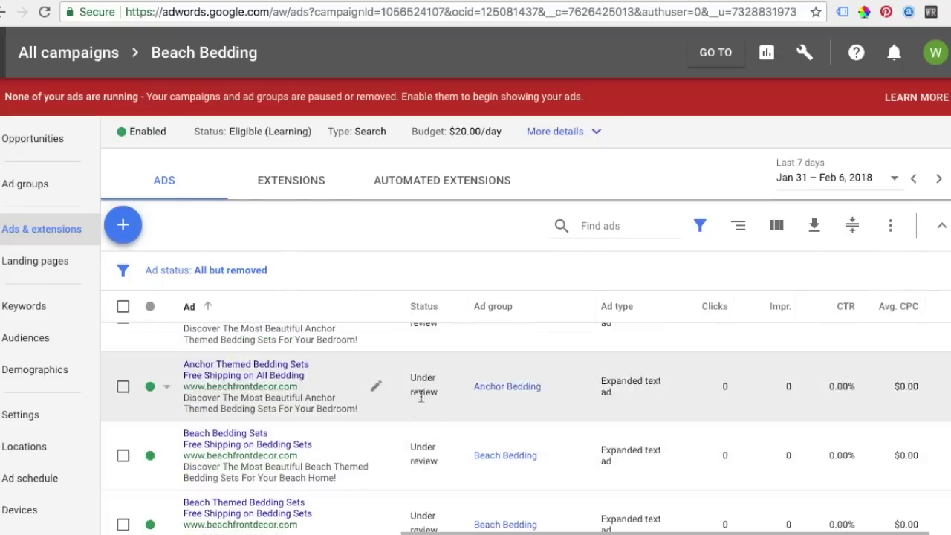
Show the Beach Bedding campaign's extensions and bring up the extension types available for a new ad extension
scroll(420, 392, "up", 3)
left_click(299, 183)
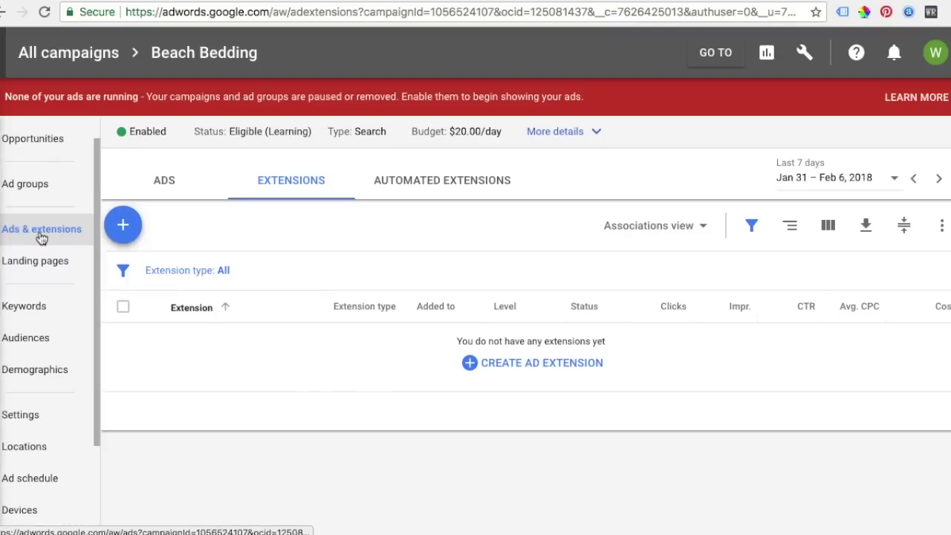
left_click(543, 364)
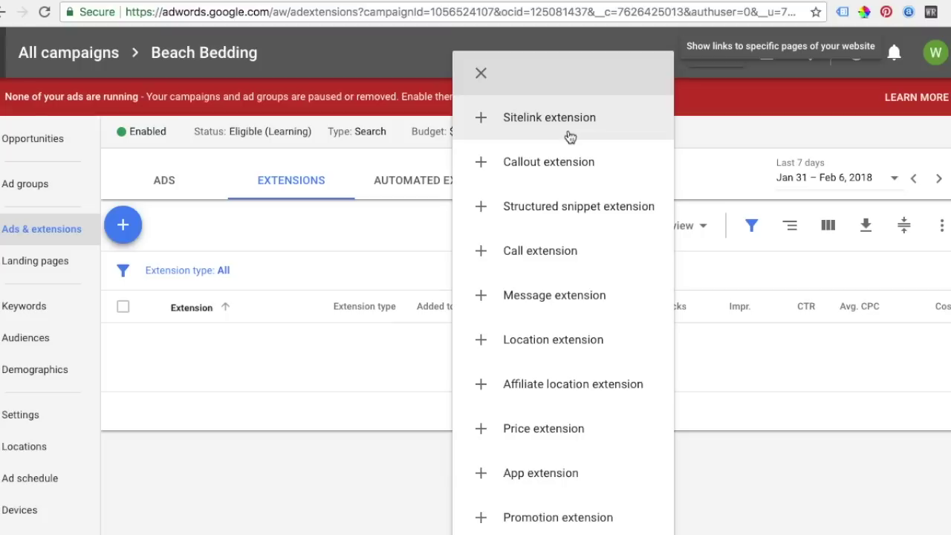
Examine the ad extensions shown in the Google search results for beach bedding, dicks sporting goods and accounting software
left_click(182, 0)
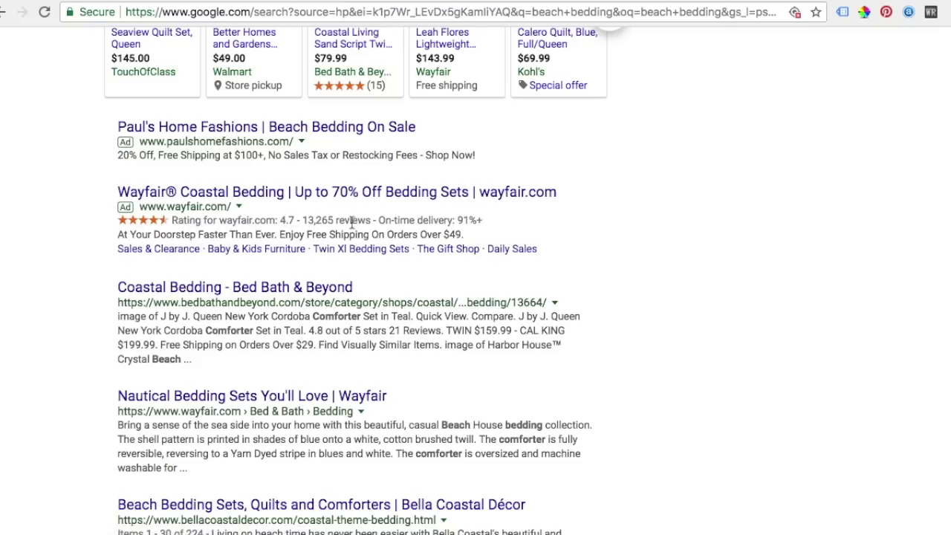
left_click_drag(484, 222, 127, 225)
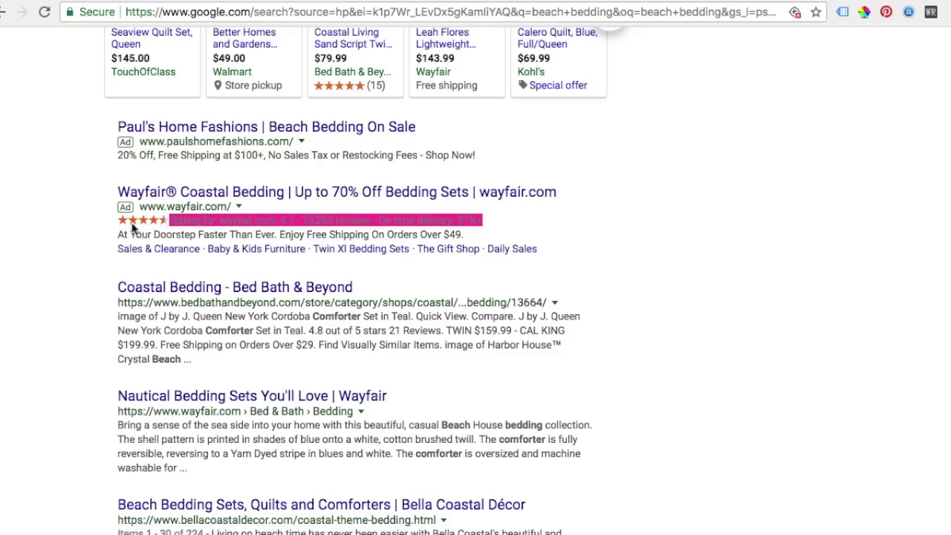
left_click(90, 247)
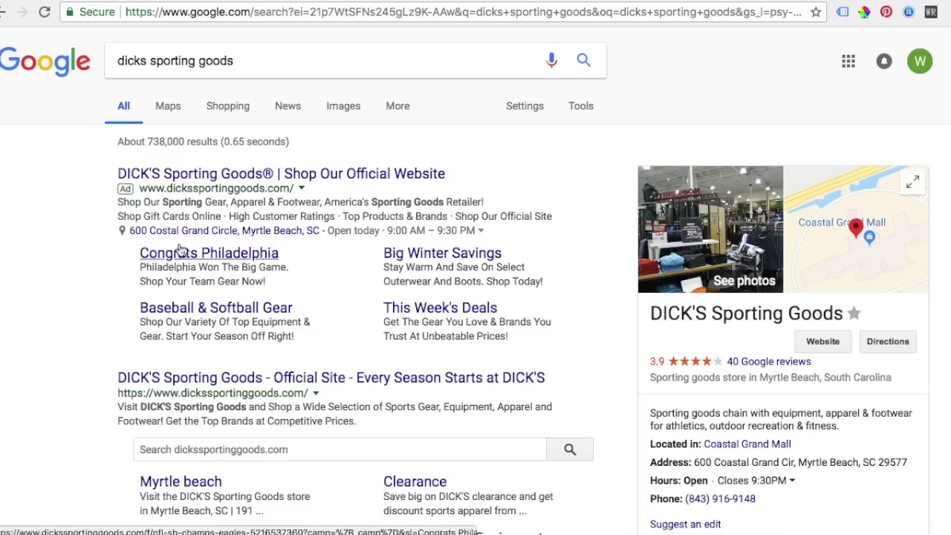
left_click_drag(119, 215, 442, 226)
left_click(551, 216)
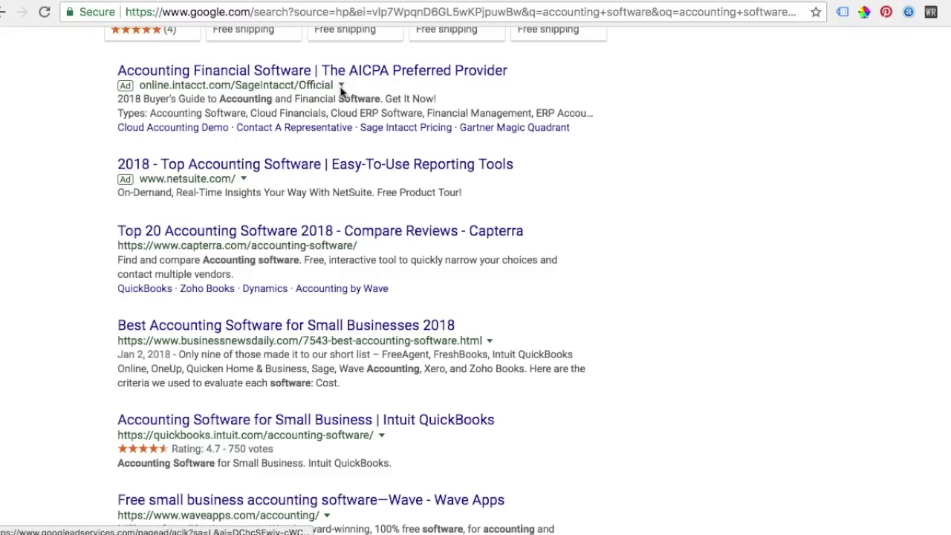
left_click_drag(120, 115, 137, 115)
left_click(141, 115)
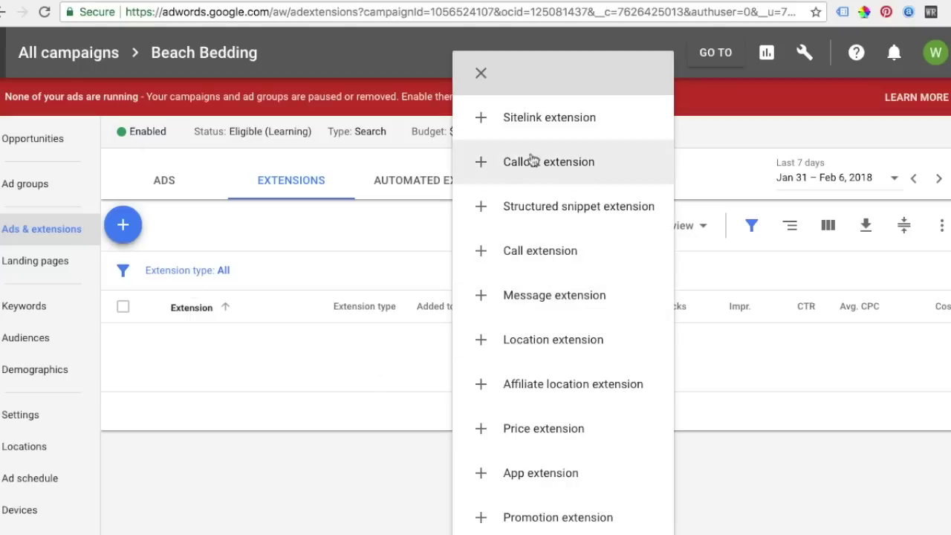
Start a new sitelink extension and apply it at the campaign level to Beach Bedding
left_click(490, 128)
scroll(413, 298, "down", 2)
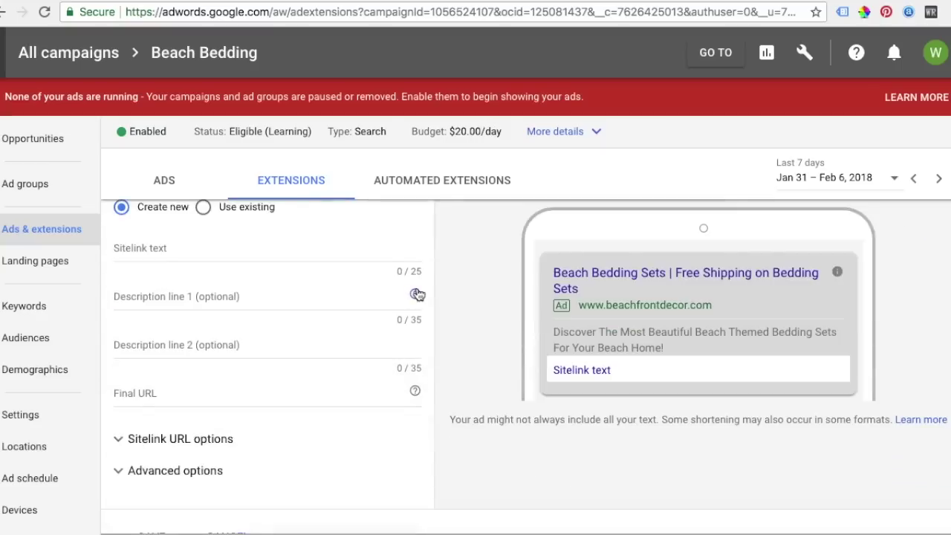
scroll(415, 295, "up", 2)
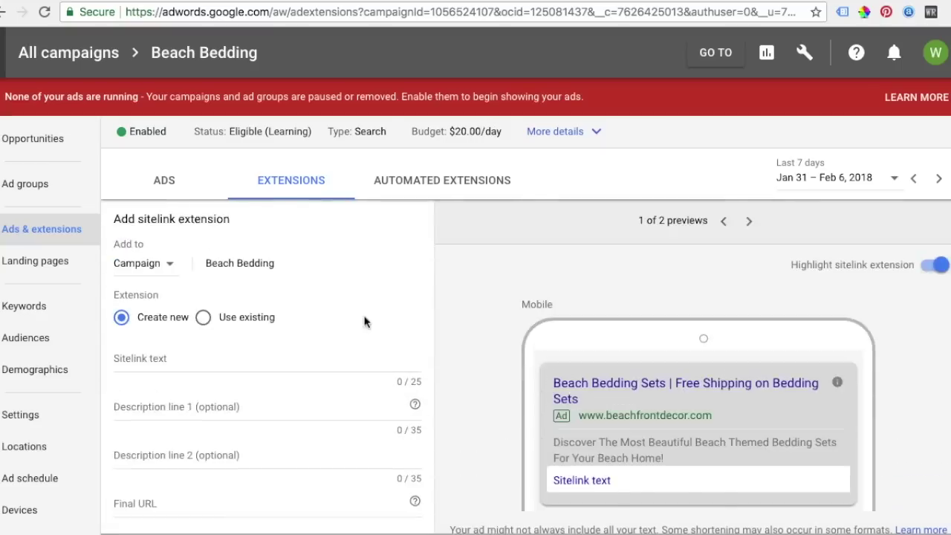
left_click(153, 270)
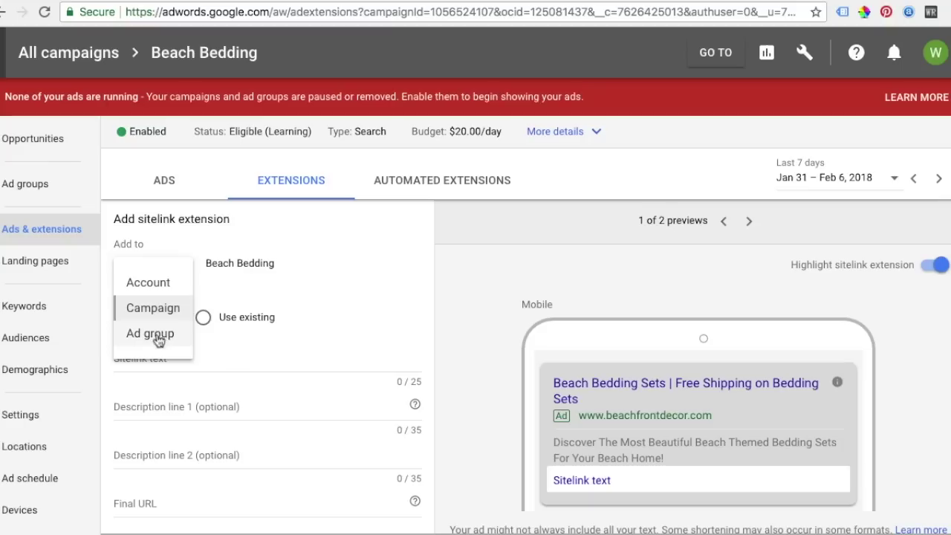
left_click(154, 307)
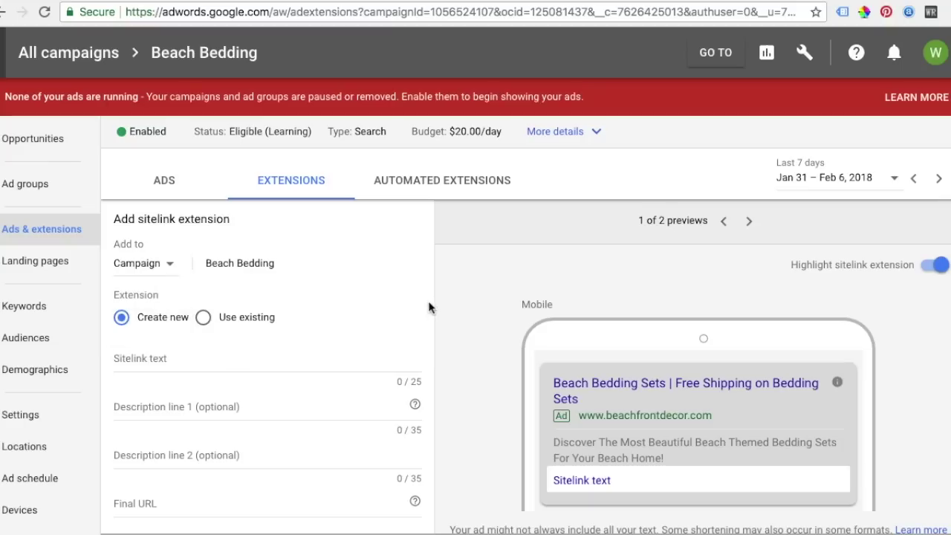
Enter the sitelink text "Palm Tree Bedding" with description lines "Discover the most beautiful" and "Palm Tree themed bedding sets!"
scroll(428, 305, "down", 1)
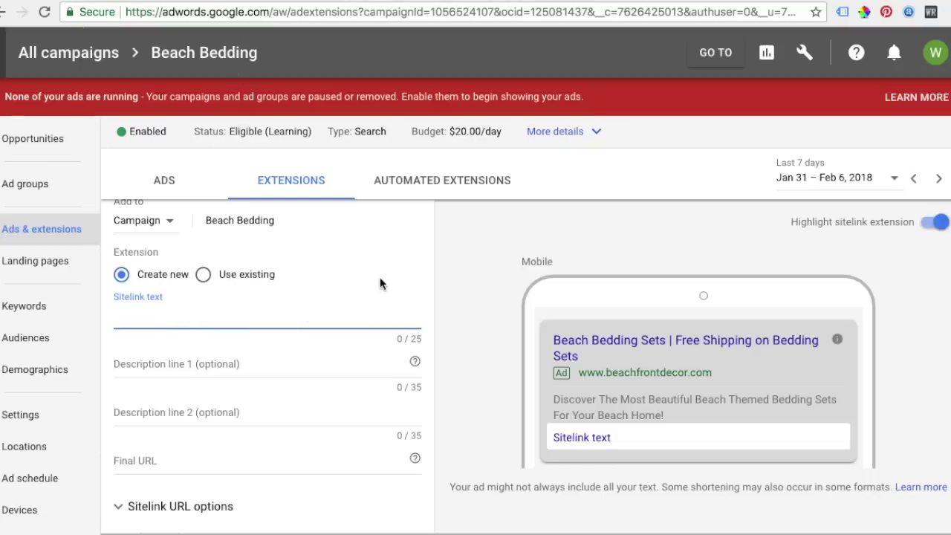
type("Palm Tree Bedding")
key("Tab")
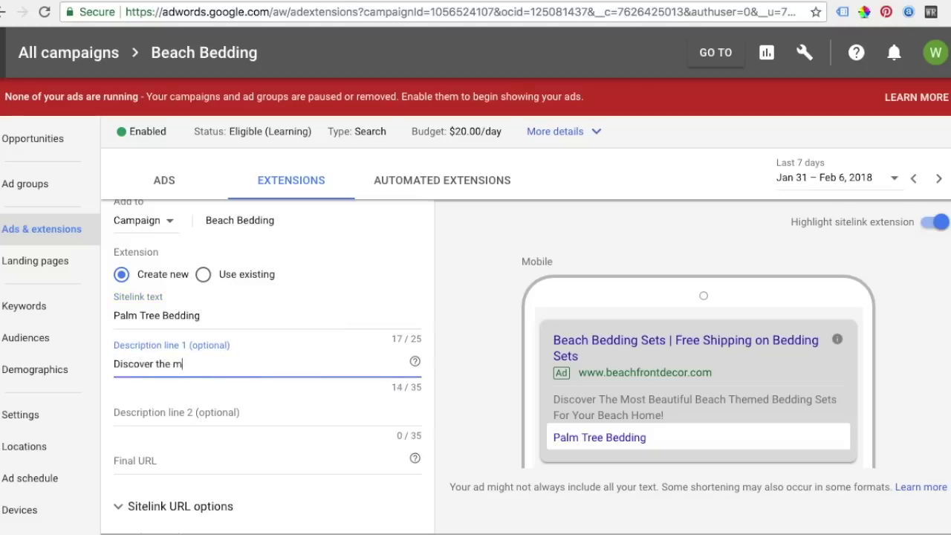
type("Discover the most beautiful")
key("Tab")
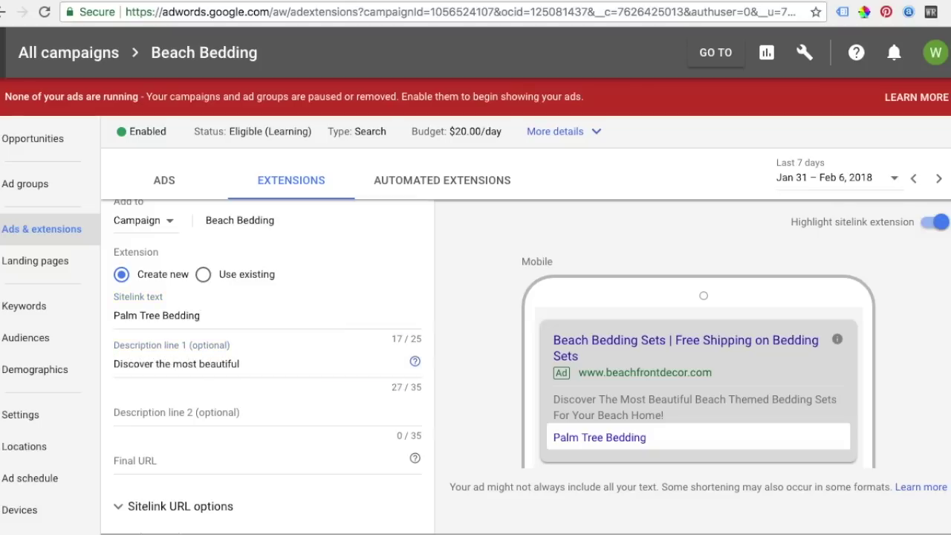
key("Tab")
type("Palm Tree themed beddin")
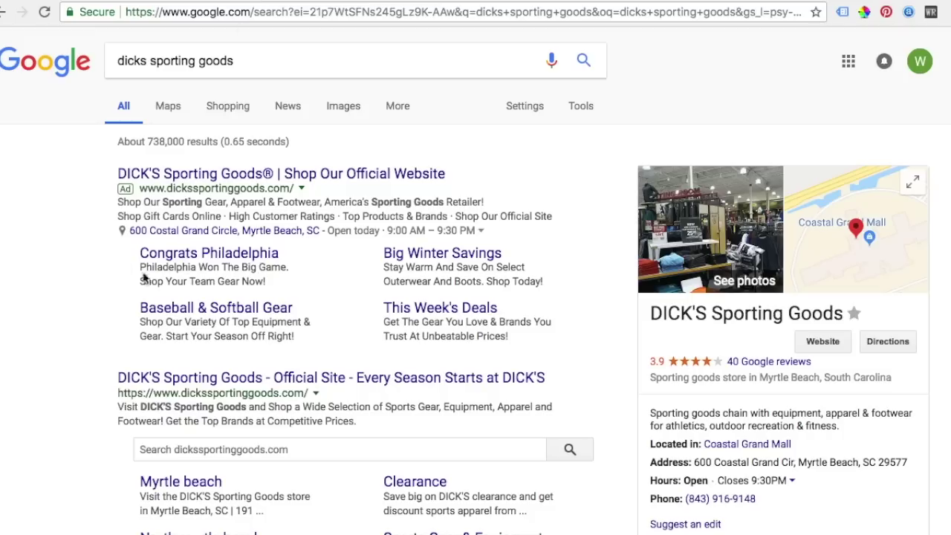
left_click_drag(140, 265, 265, 279)
left_click_drag(131, 258, 240, 254)
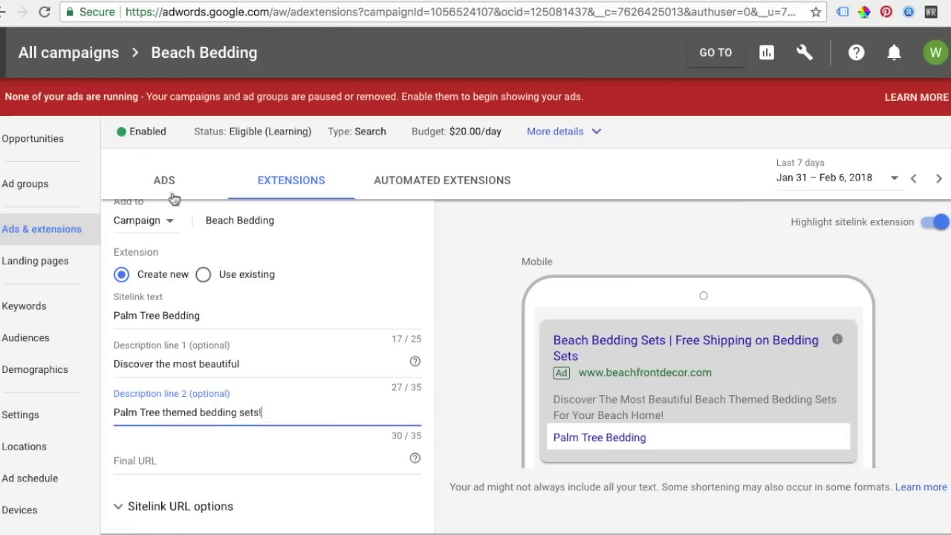
Set the sitelink's final URL to beachfrontdecor.com/the-best-palm-tree-comforter-and-bedding-sets/, taken from the palm tree bedding article, and save the extension
left_click(152, 435)
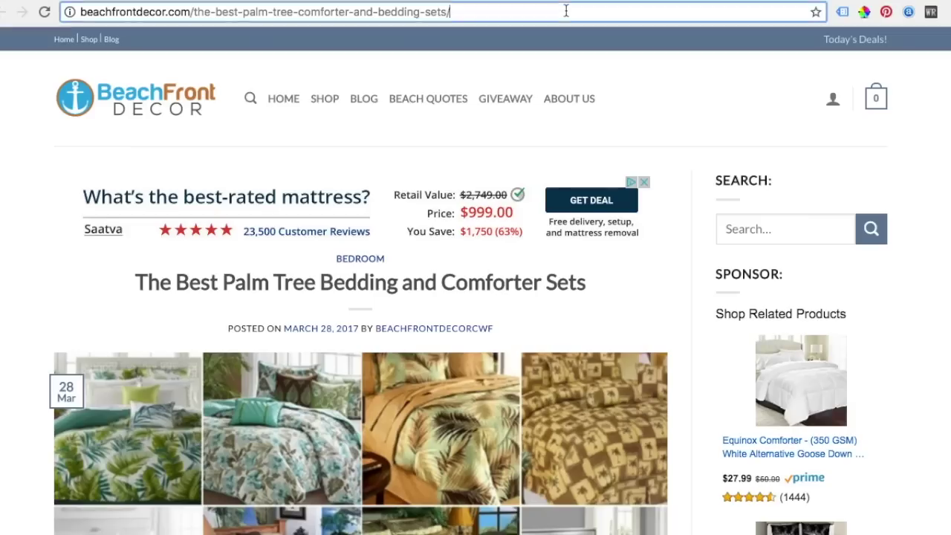
left_click(565, 11)
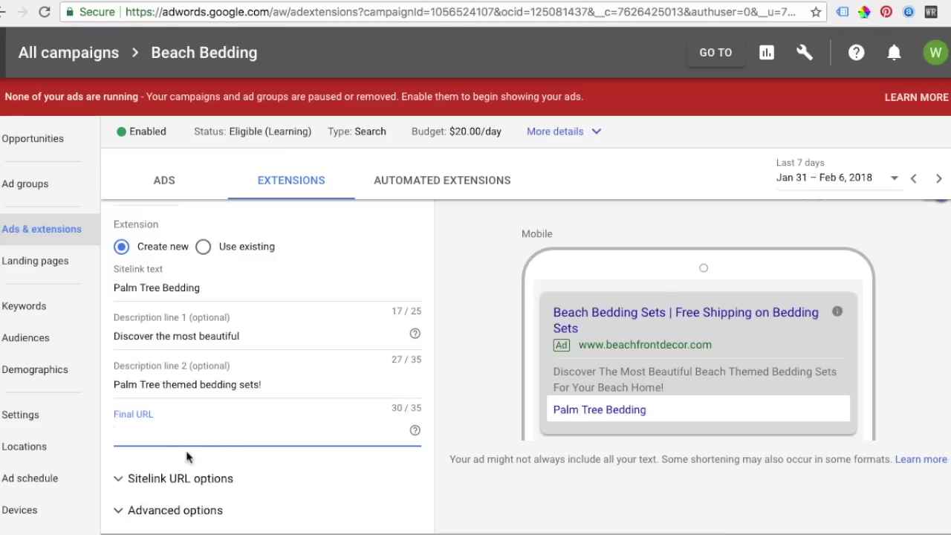
type("beachfrontdecor.com/the-best-palm-tree-comforter-and-bedding-sets/")
scroll(329, 410, "down", 3)
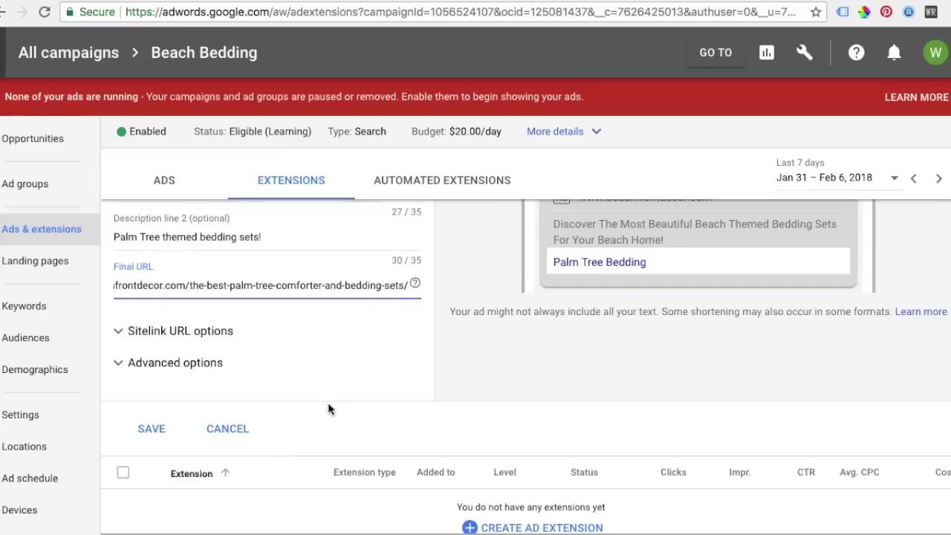
left_click(151, 428)
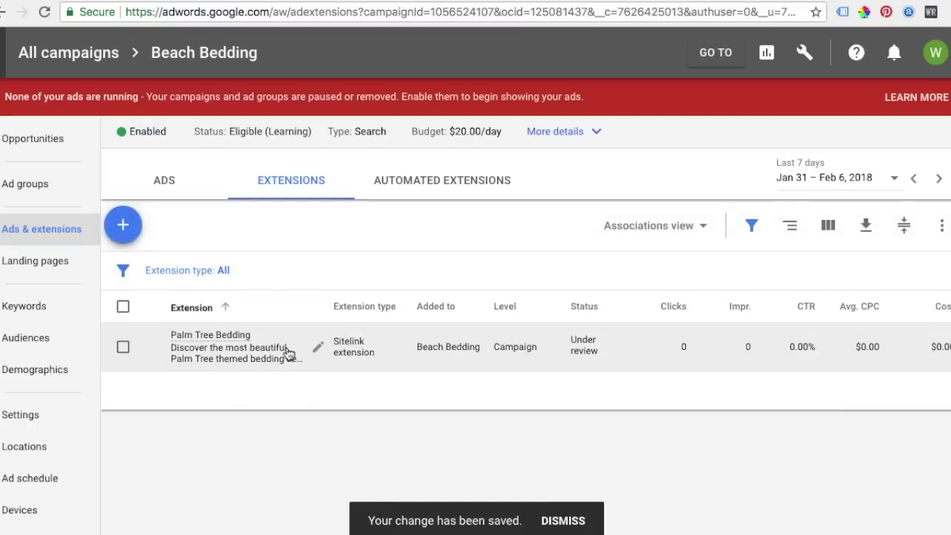
Start a new callout extension with the callout text "Free Shipping This Month"
mouse_move(219, 342)
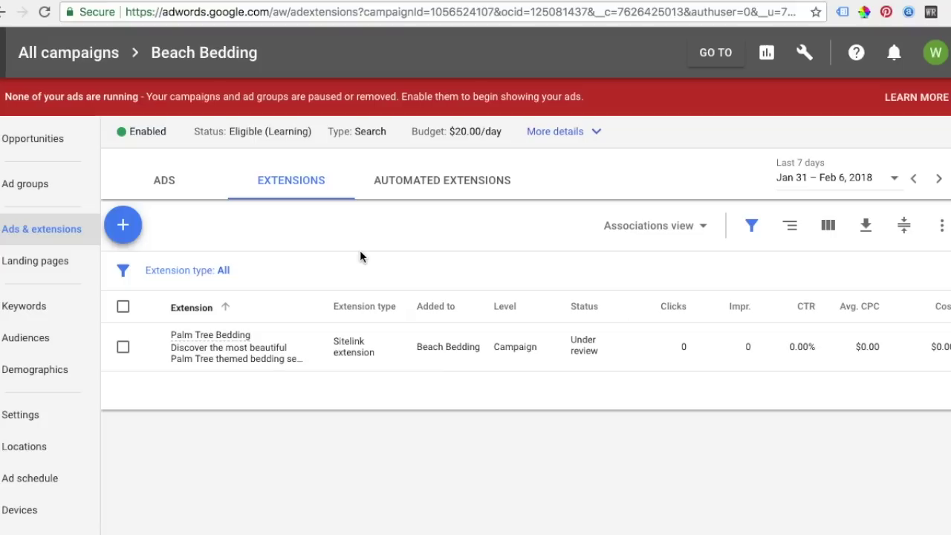
left_click(122, 227)
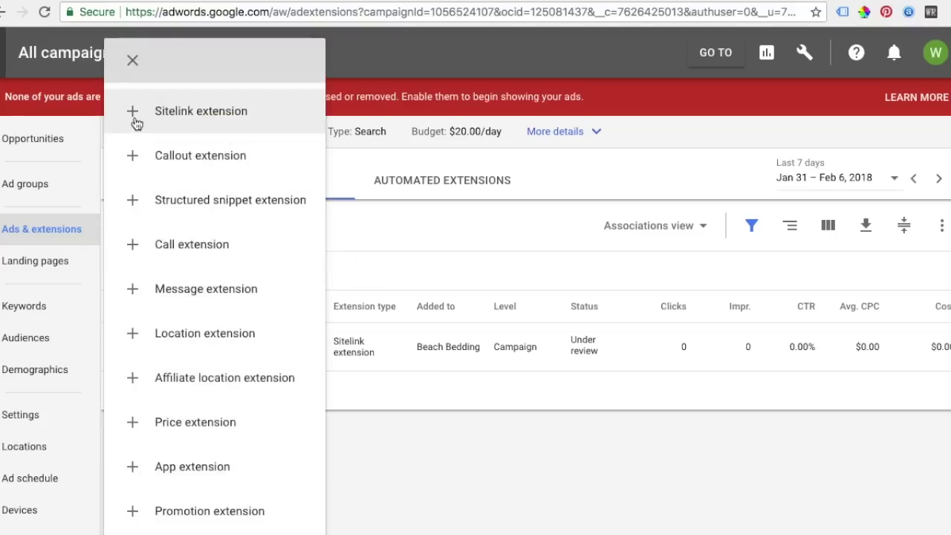
left_click(143, 167)
left_click(157, 363)
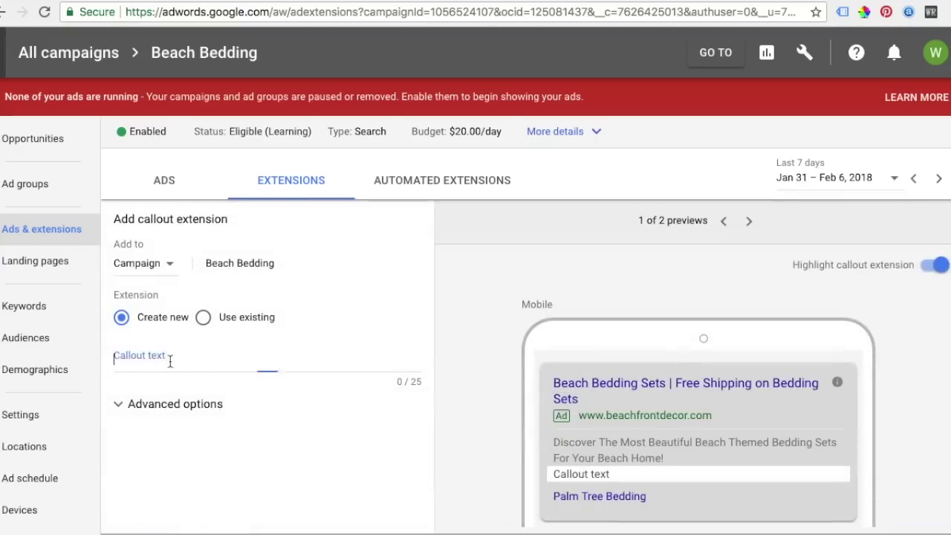
type("Free ")
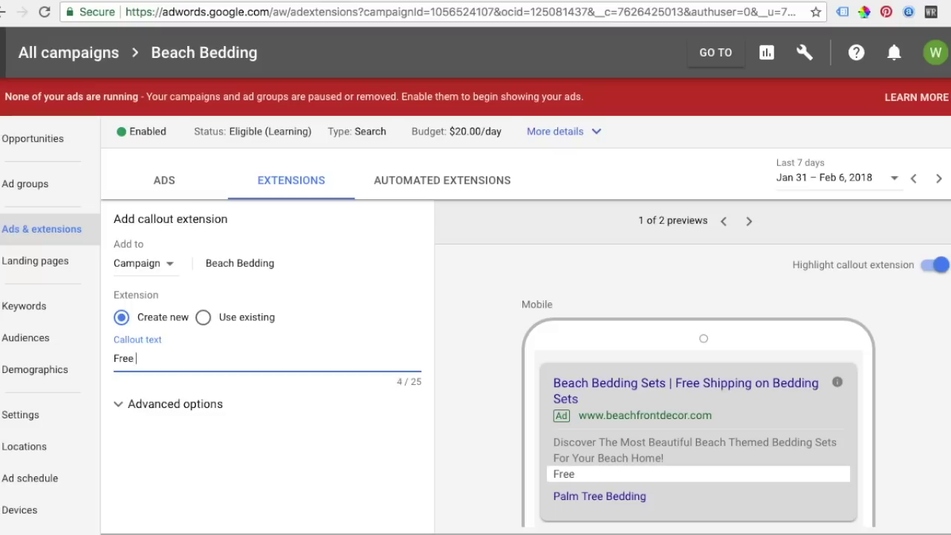
type("Shoipping")
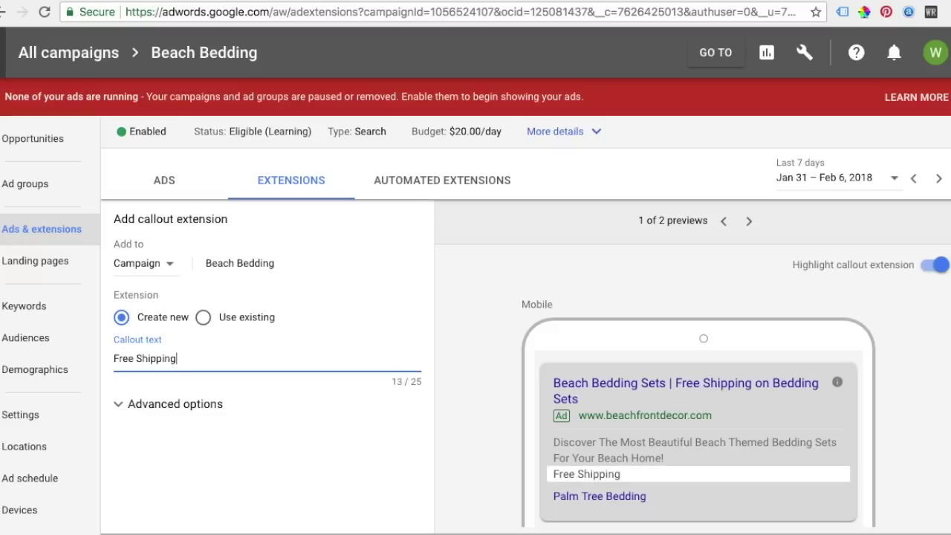
type(" This Month")
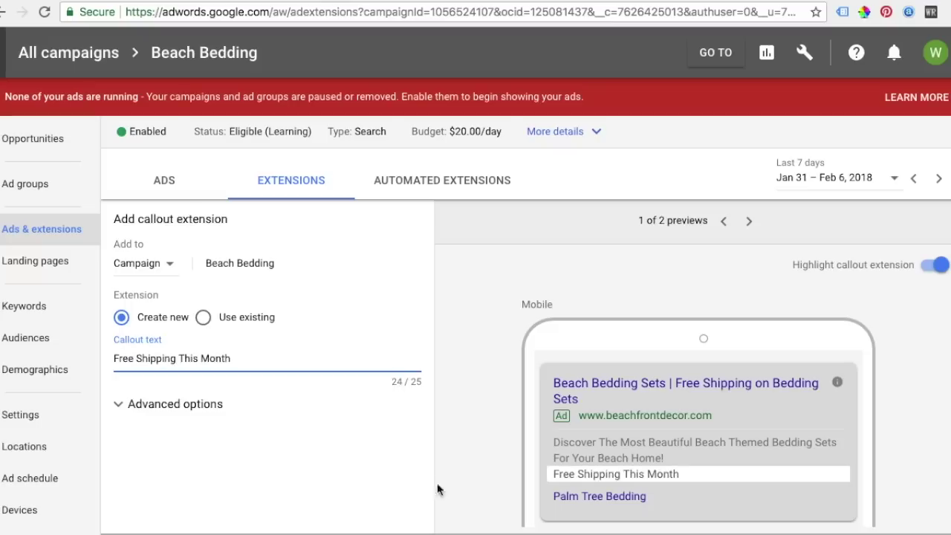
Keep the callout extension at the campaign level for Beach Bedding and save it
scroll(214, 394, "down", 2)
scroll(214, 394, "up", 2)
left_click(171, 267)
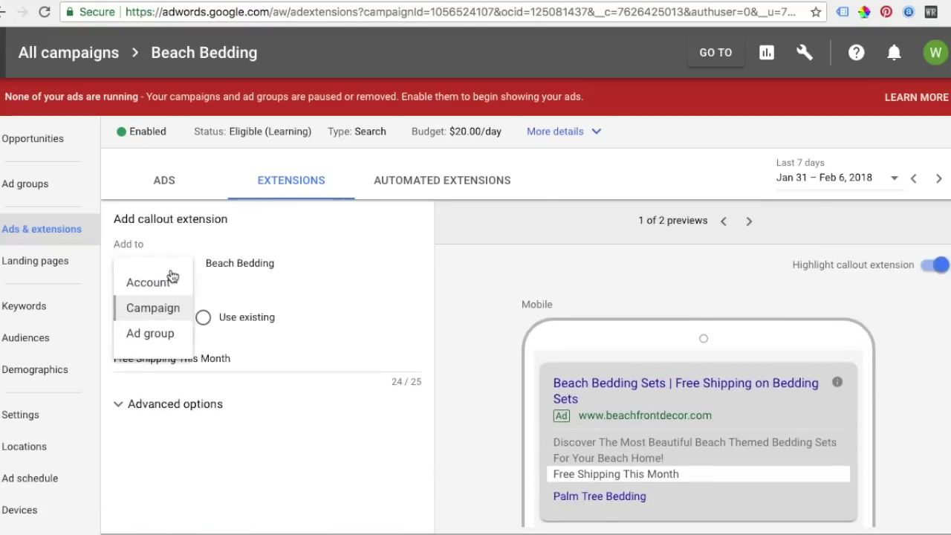
left_click(145, 311)
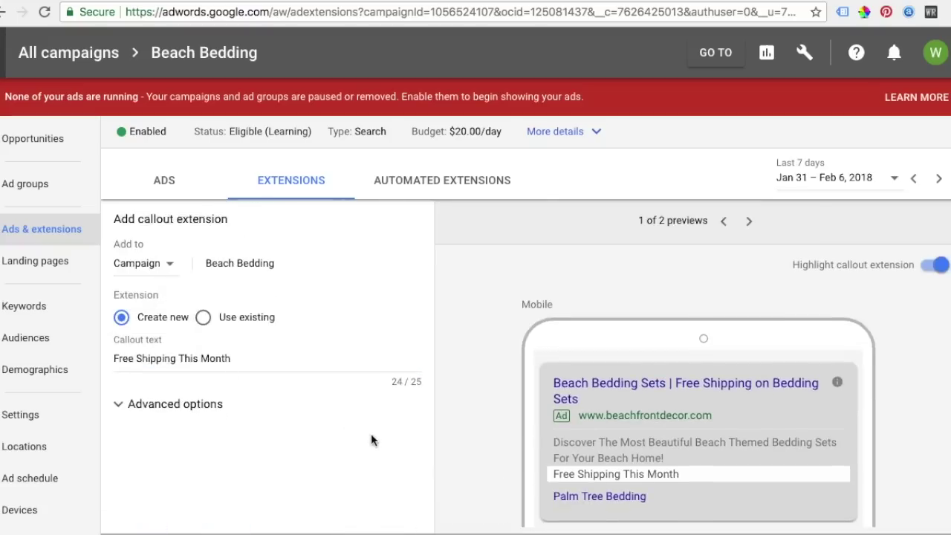
scroll(372, 431, "down", 4)
left_click(141, 458)
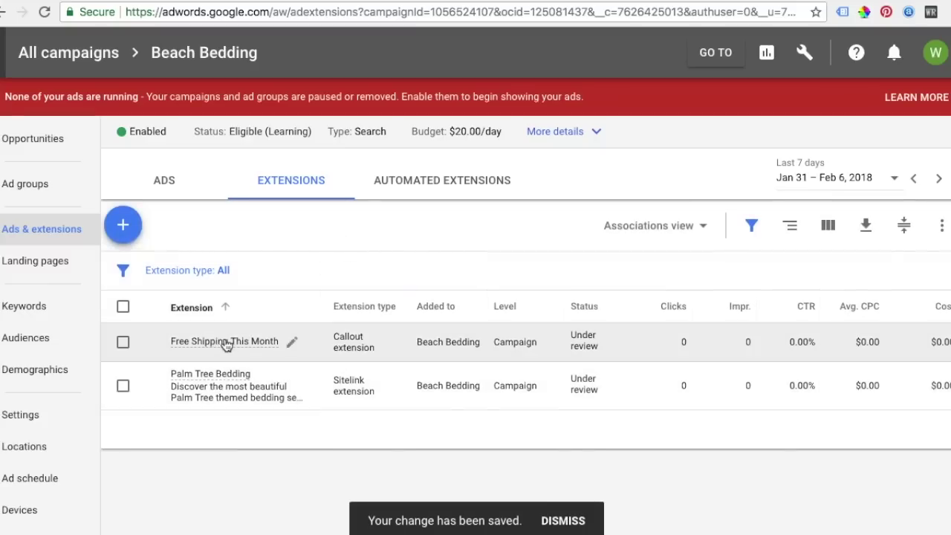
Review the available ad extension types and the account's list of all campaigns
left_click(127, 227)
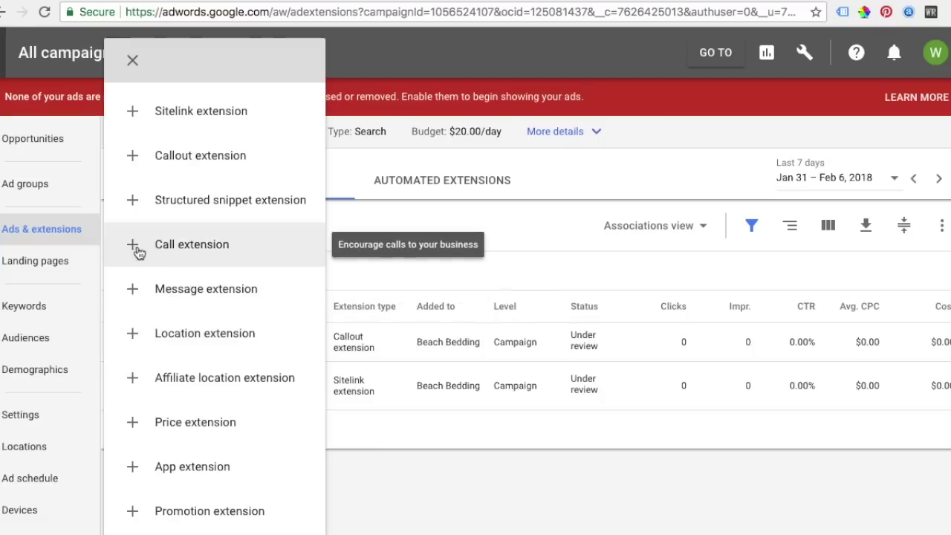
left_click(493, 238)
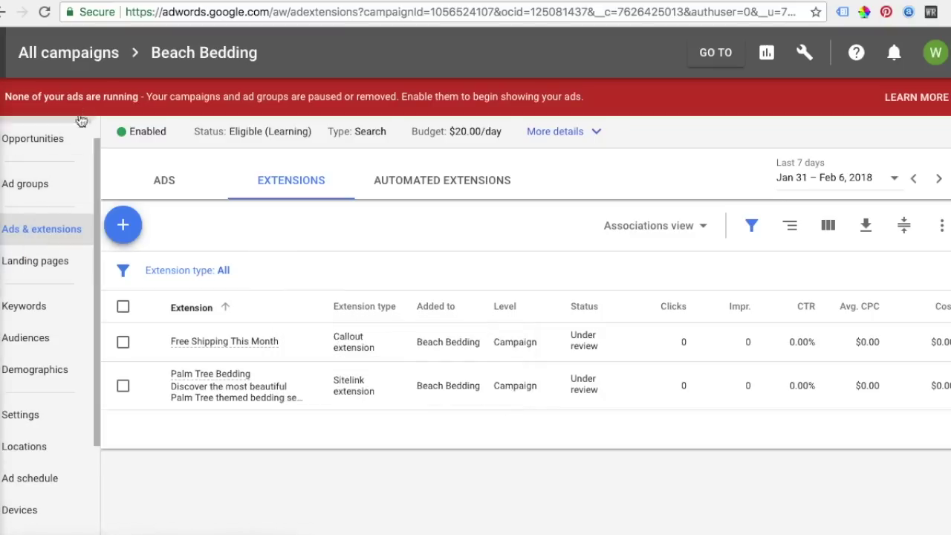
left_click(79, 55)
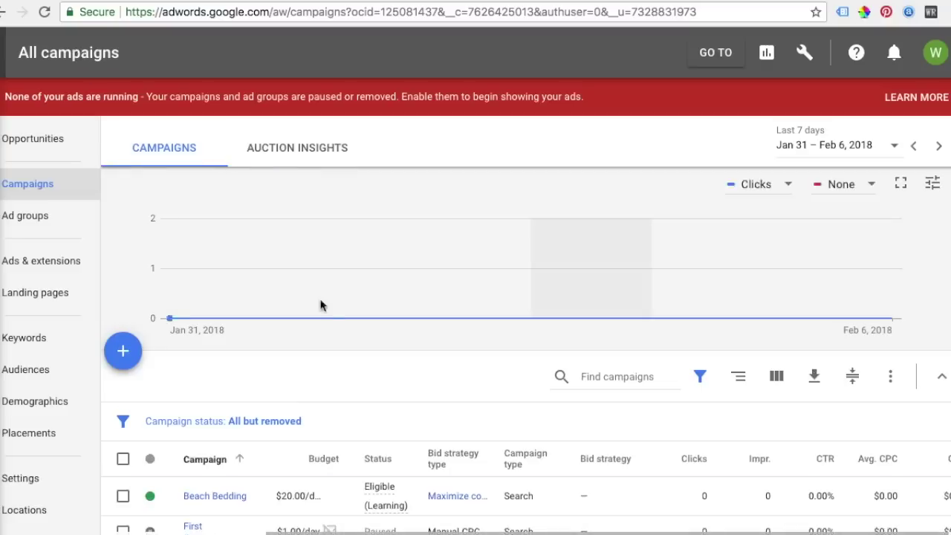
scroll(312, 290, "down", 1)
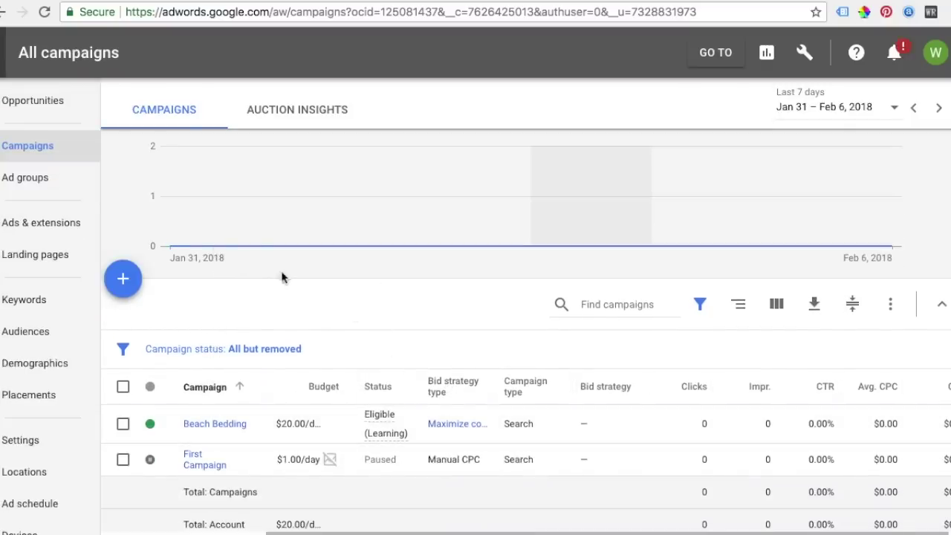
scroll(283, 275, "up", 1)
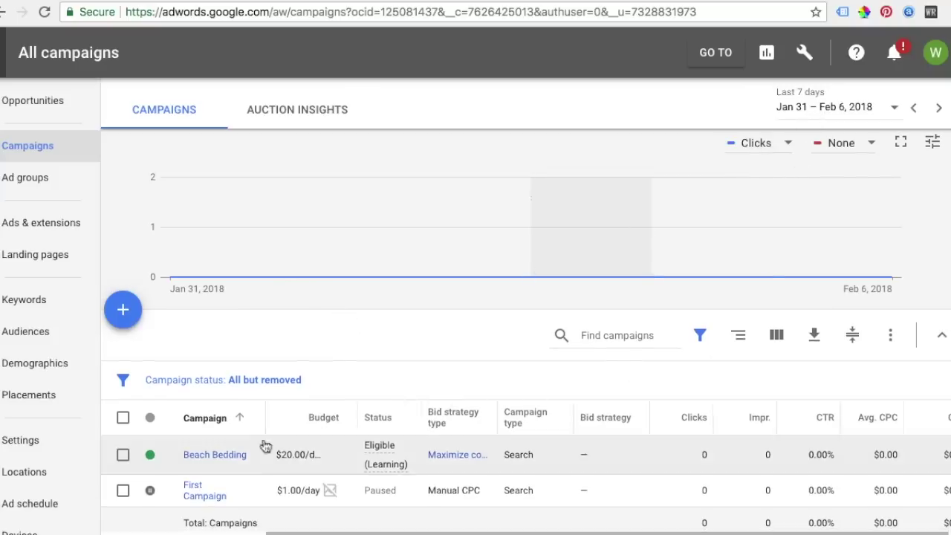
Open the Beach Bedding campaign's ad group list and dismiss the satisfaction survey
left_click(210, 456)
scroll(403, 456, "down", 3)
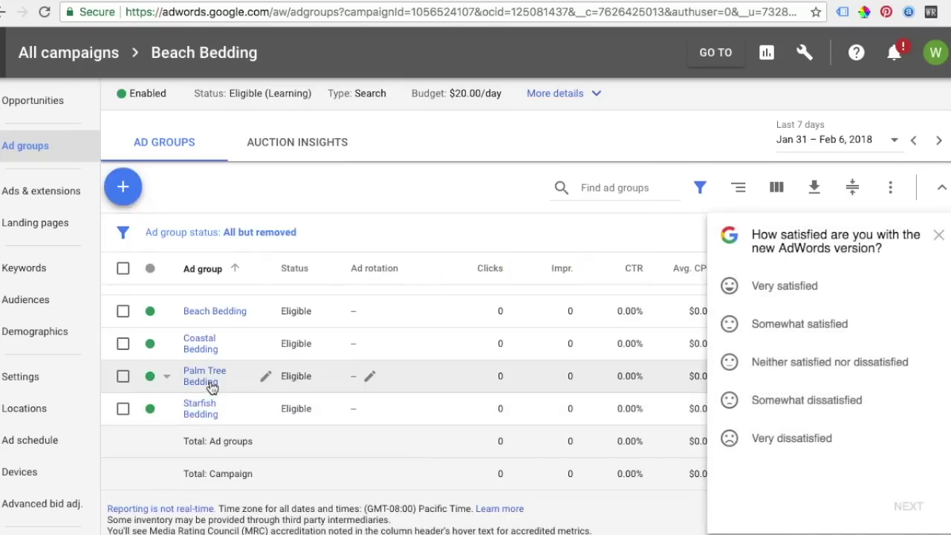
left_click(938, 236)
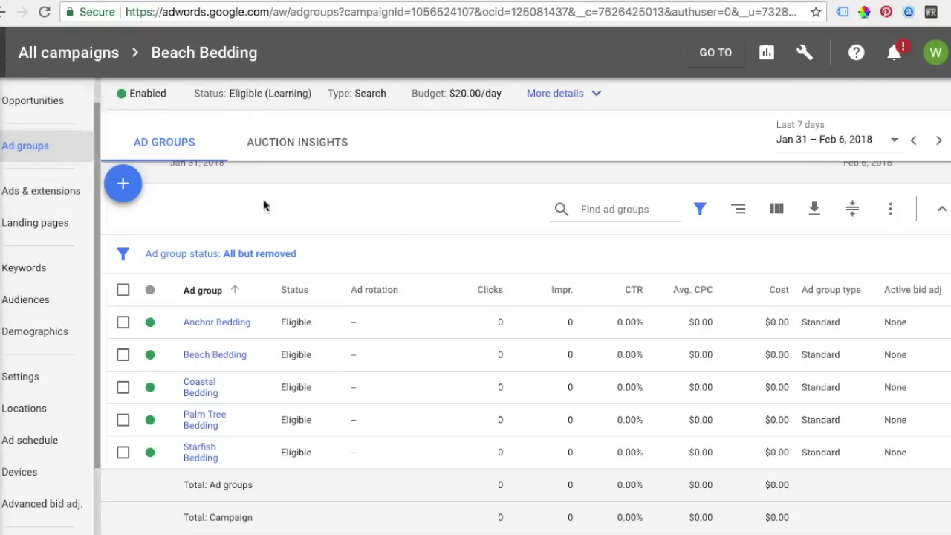
Look over the account's planning, shared library, bulk action, measurement and setup tools
left_click(809, 61)
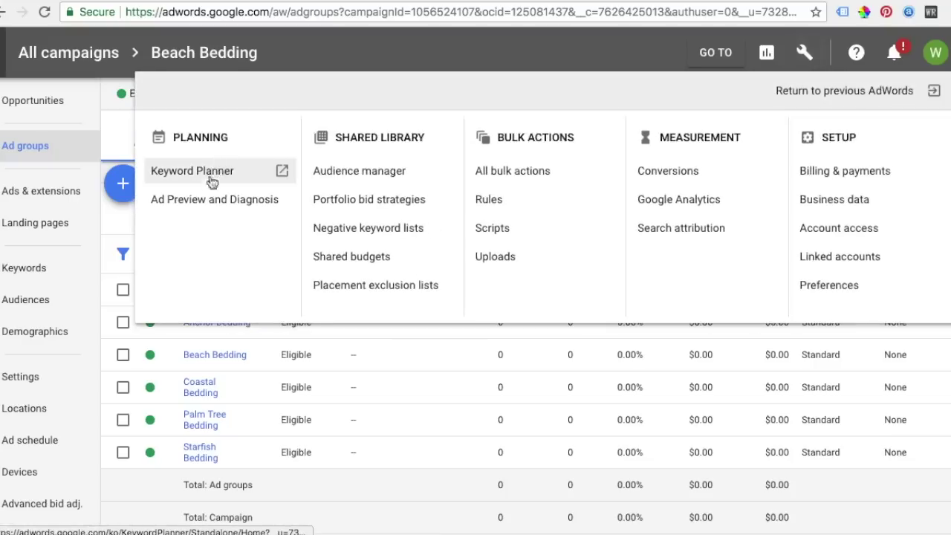
left_click(121, 133)
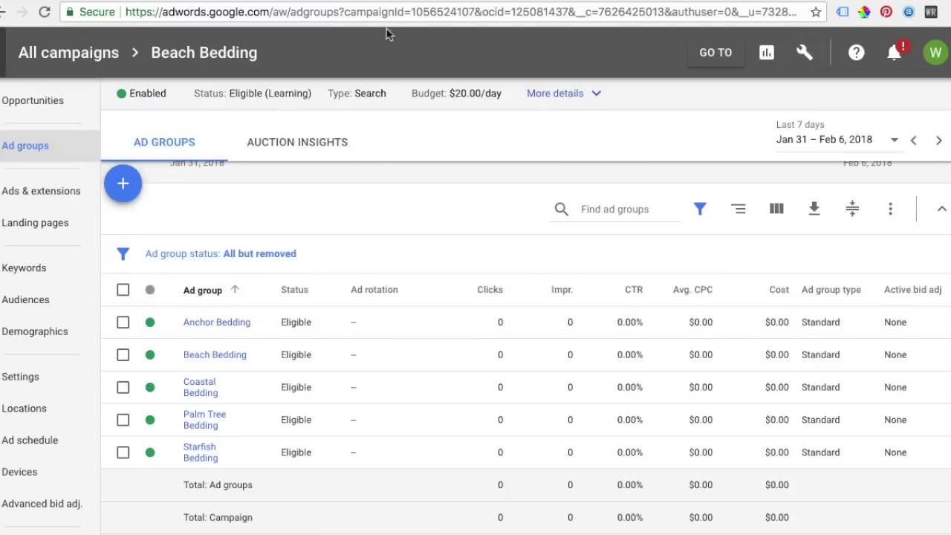
left_click(401, 3)
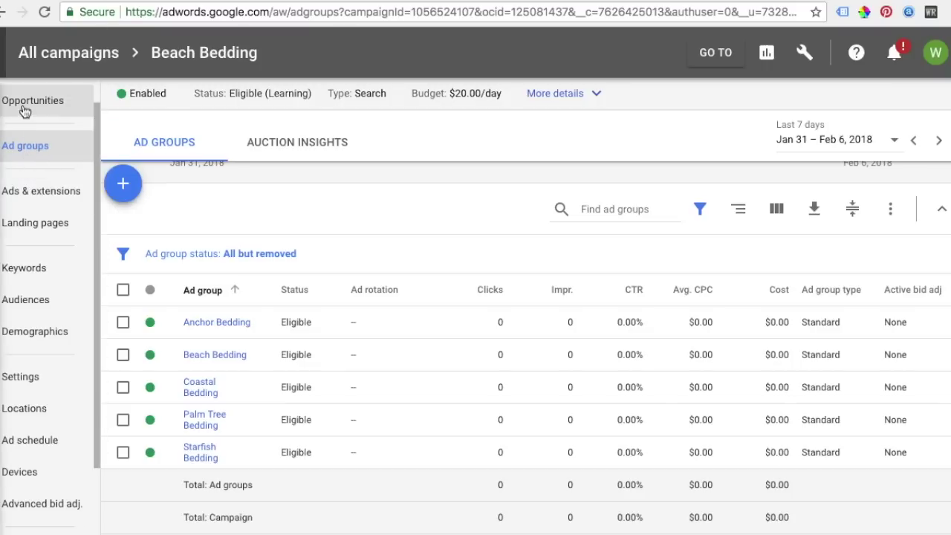
mouse_move(490, 290)
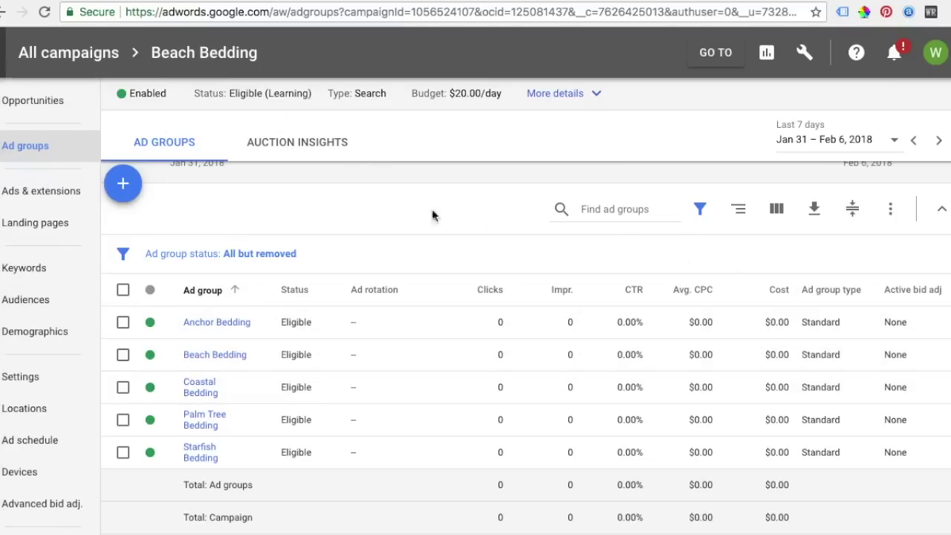
Add the Conversions, Cost / conv., Conv. rate and Value / conv. columns to the ad groups table
left_click(776, 209)
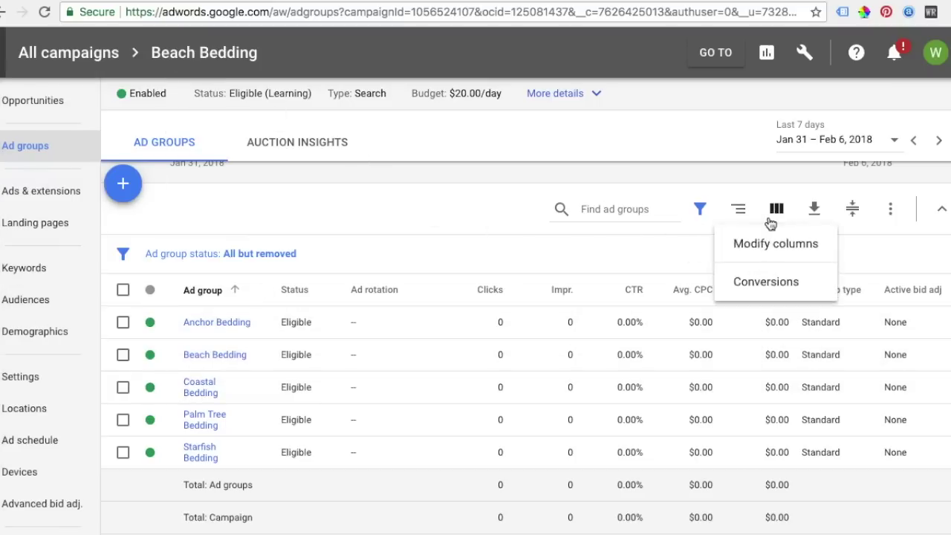
left_click(767, 243)
left_click(193, 318)
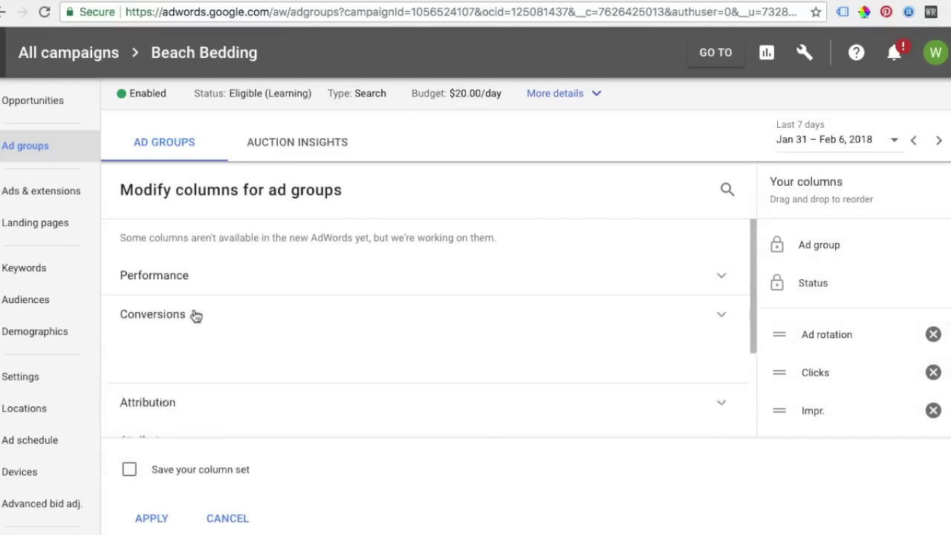
left_click(131, 362)
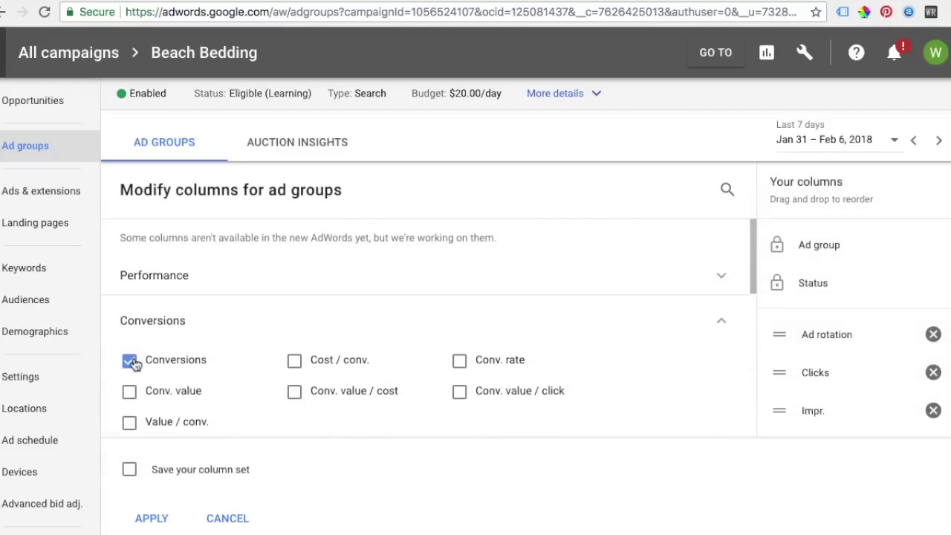
left_click(294, 361)
left_click(460, 362)
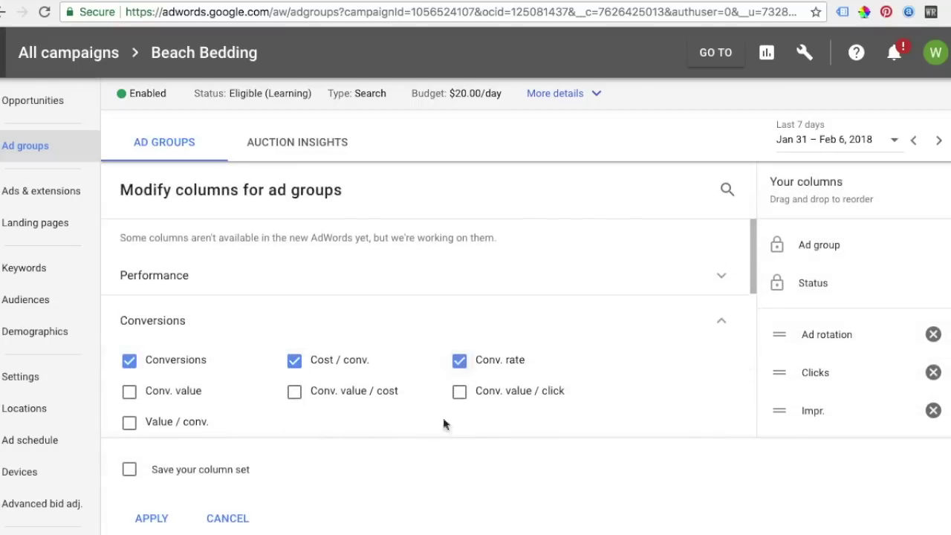
left_click(131, 423)
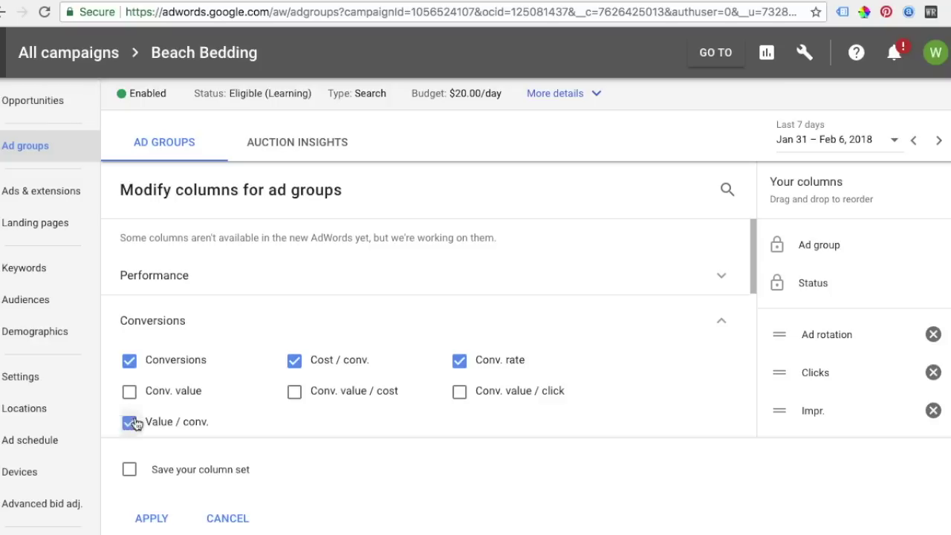
left_click(149, 518)
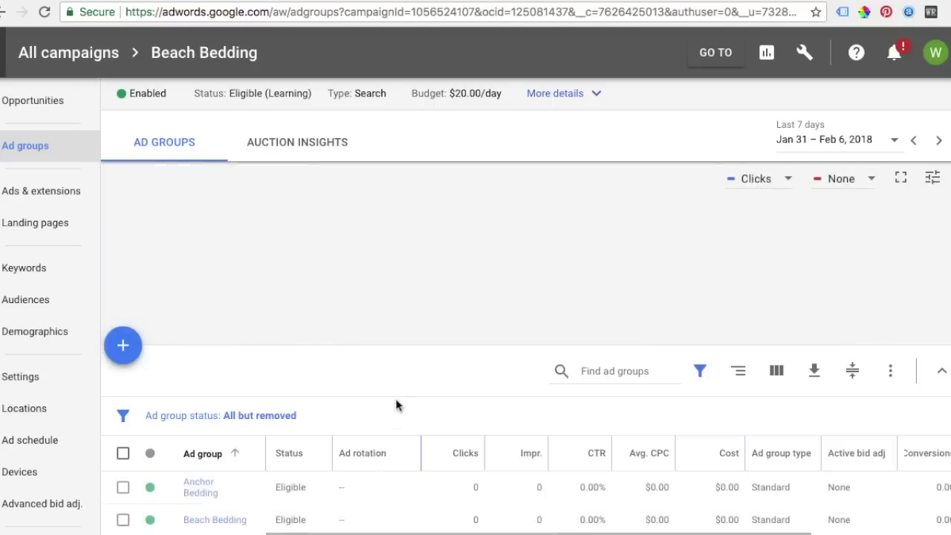
scroll(428, 533, "right", 3)
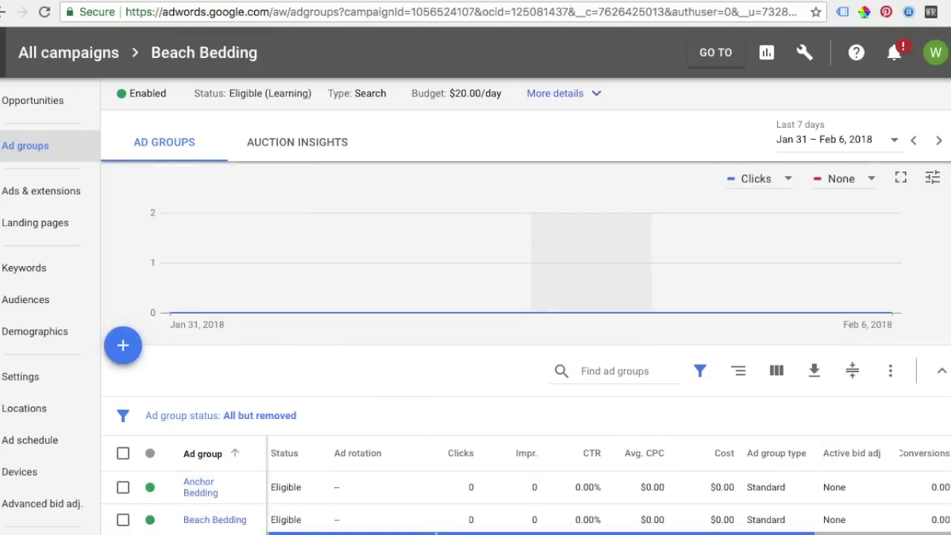
scroll(520, 532, "right", 4)
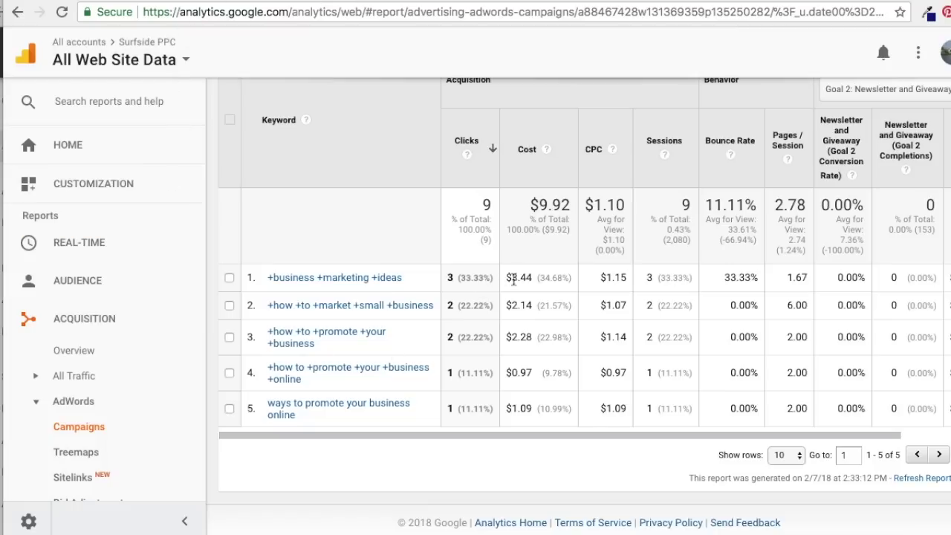
Switch to Google Analytics and examine the AdWords Campaigns report's keyword clicks, costs and goal conversions
scroll(511, 253, "up", 5)
scroll(329, 227, "down", 2)
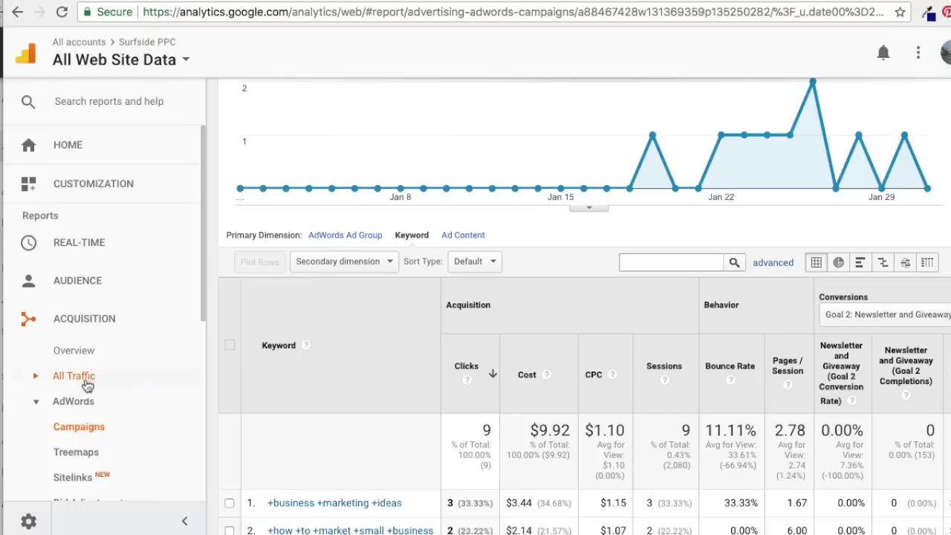
scroll(462, 377, "down", 4)
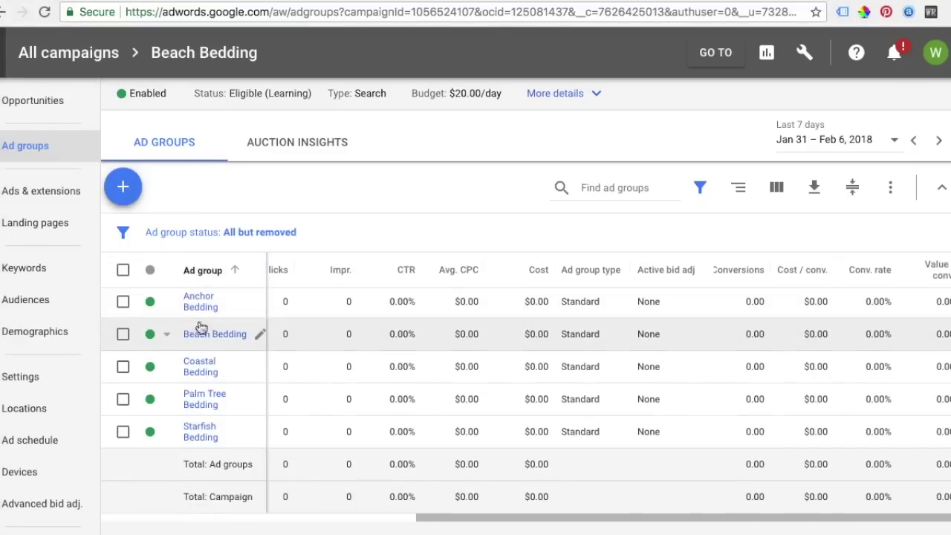
Review the search keywords in the Anchor Bedding ad group of the Beach Bedding campaign in AdWords
left_click(199, 303)
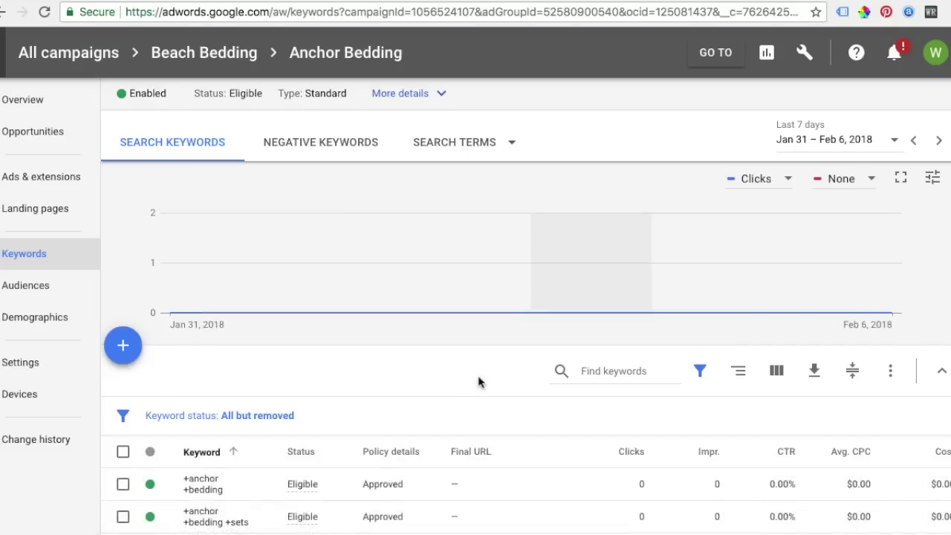
scroll(473, 394, "down", 3)
scroll(234, 431, "down", 1)
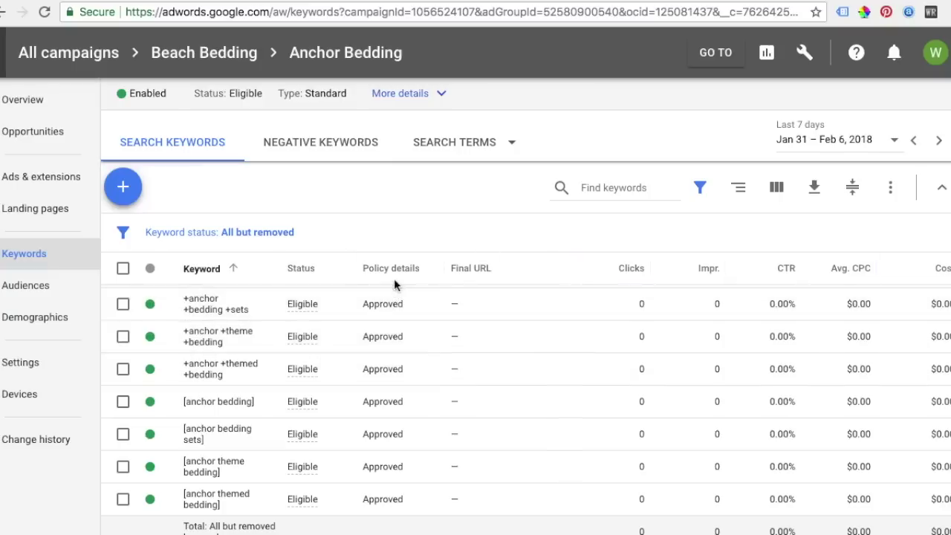
mouse_move(391, 269)
Change the Beach Bedding campaign's bidding to Manual CPC with Enhanced CPC enabled and save it
left_click(168, 67)
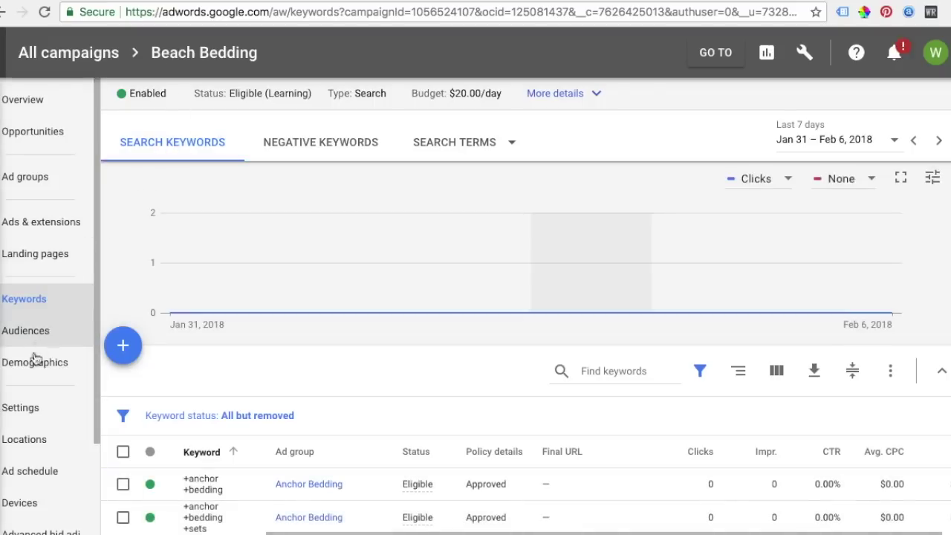
left_click(24, 410)
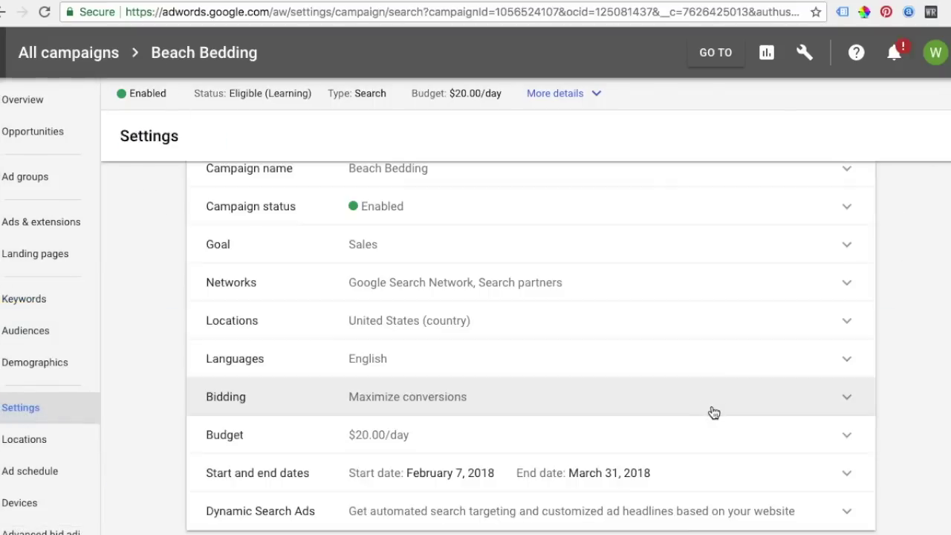
left_click(713, 413)
left_click(462, 282)
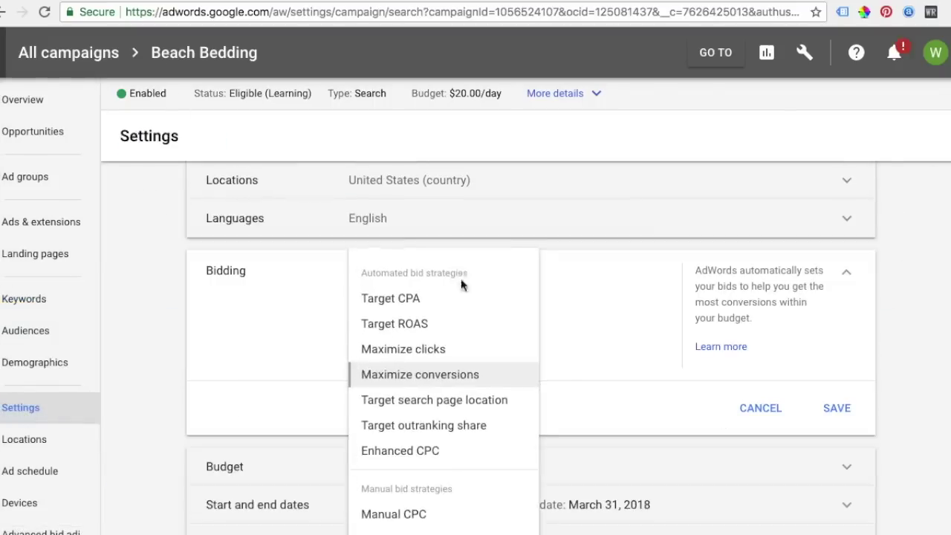
left_click(405, 514)
left_click(357, 307)
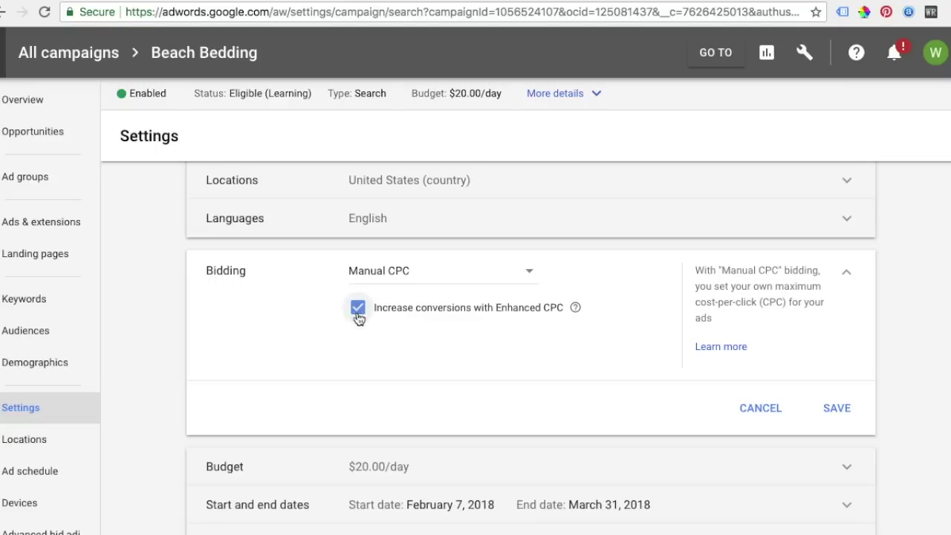
left_click(836, 409)
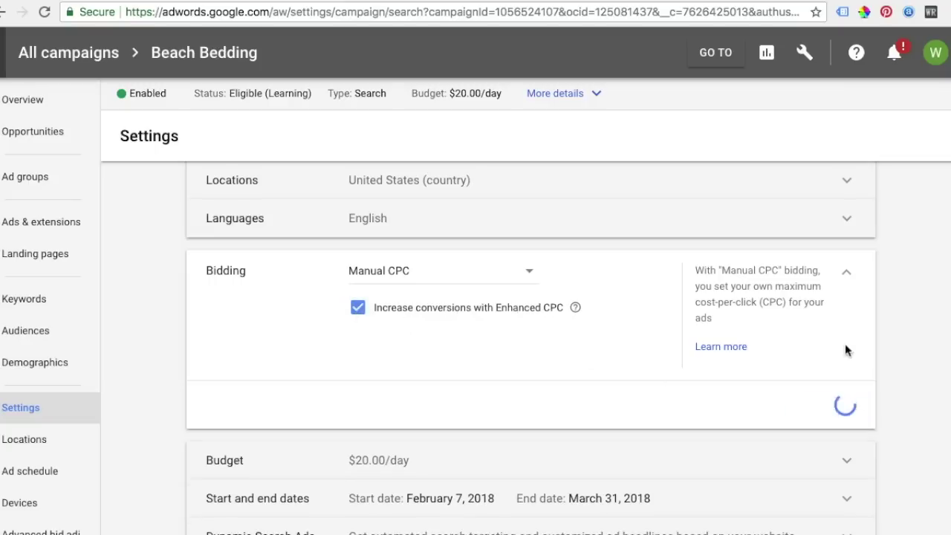
Set the default max. CPC of all five Beach Bedding ad groups to $0.80
left_click(15, 180)
scroll(482, 396, "down", 5)
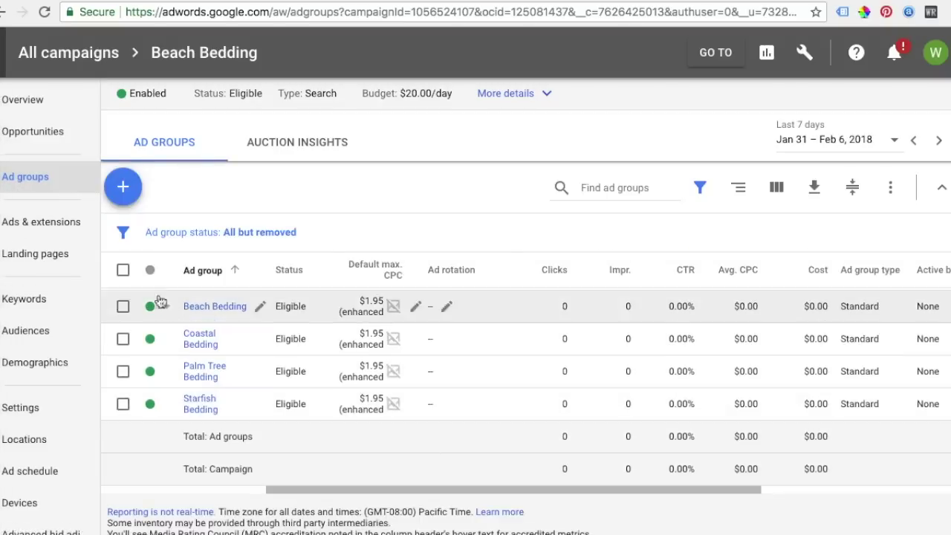
left_click(123, 270)
left_click(241, 205)
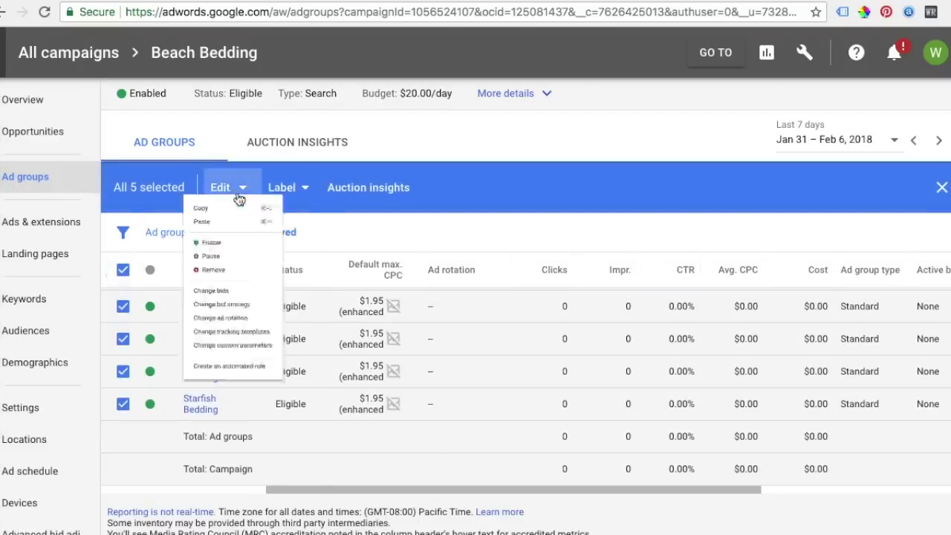
left_click(236, 375)
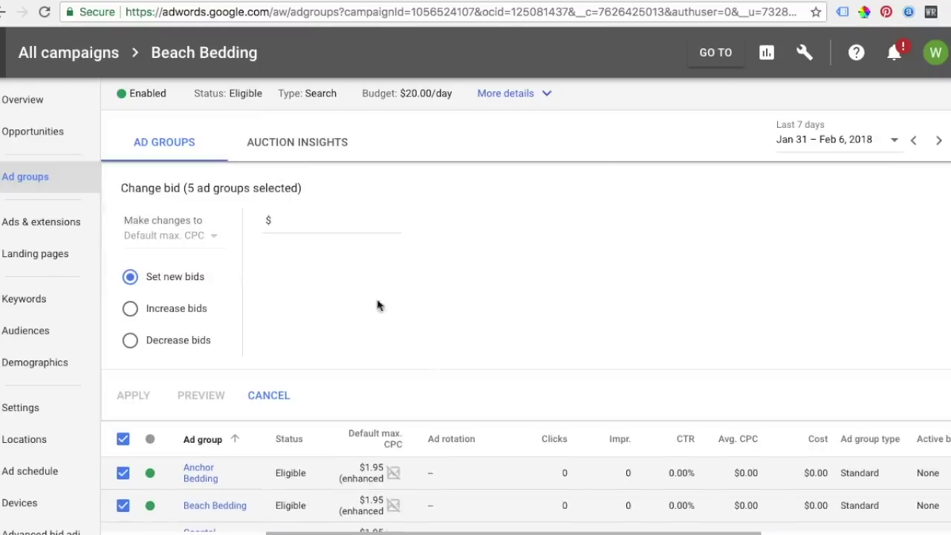
type("1")
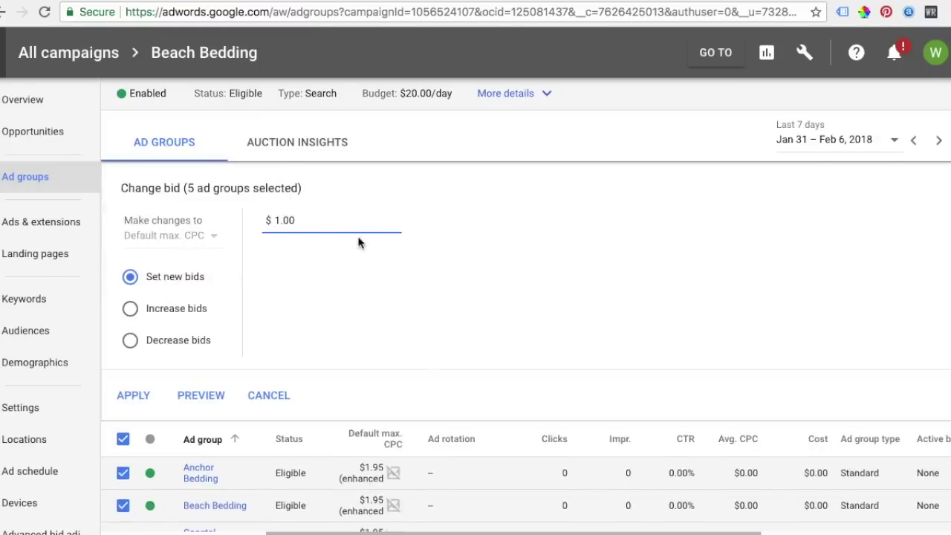
left_click_drag(272, 222, 271, 222)
type("0")
left_click(138, 395)
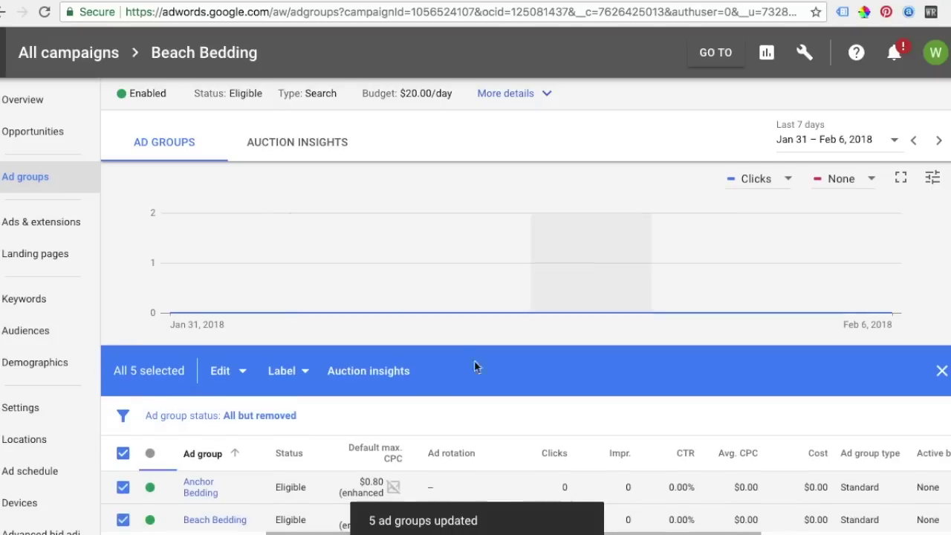
scroll(526, 371, "down", 1)
scroll(186, 478, "up", 3)
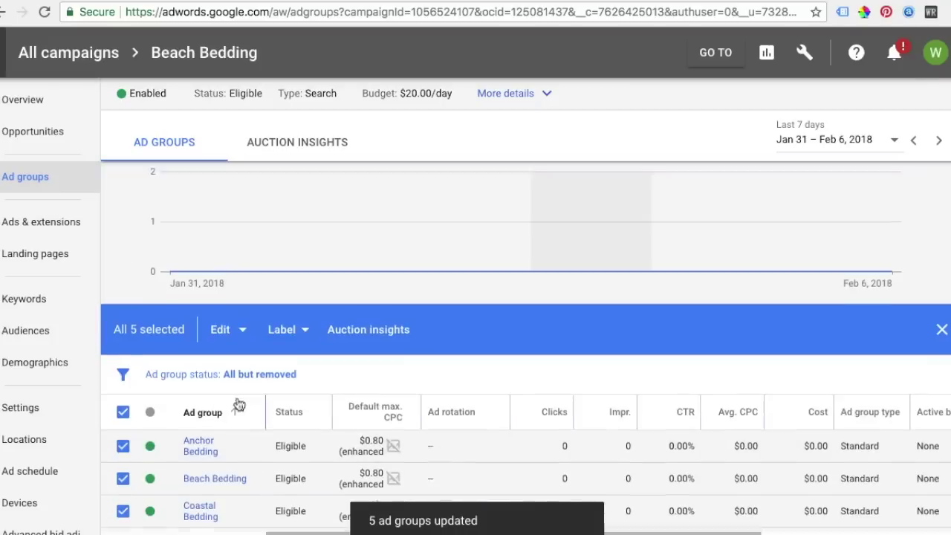
scroll(365, 427, "down", 1)
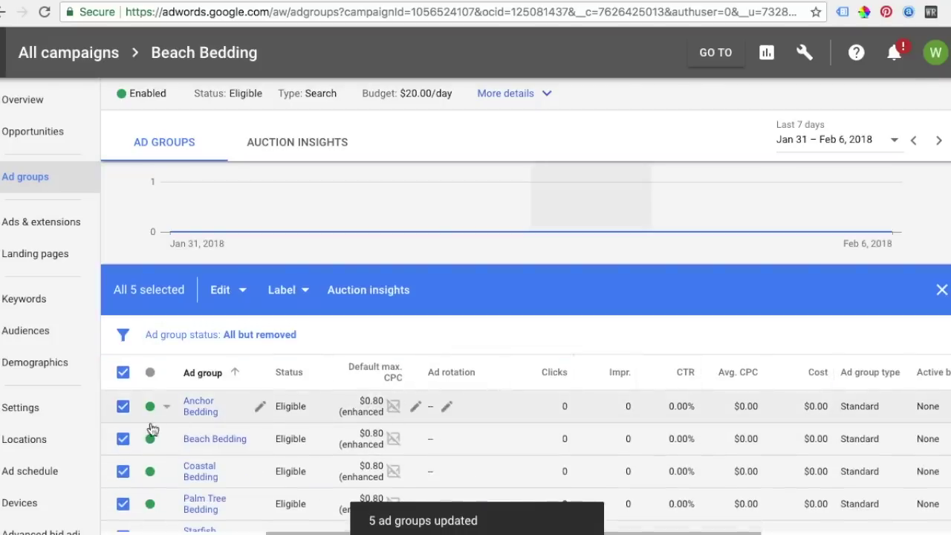
Set the max. CPC of the four modified broad match keywords in the Anchor Bedding ad group to $0.75
left_click(195, 407)
scroll(485, 357, "down", 3)
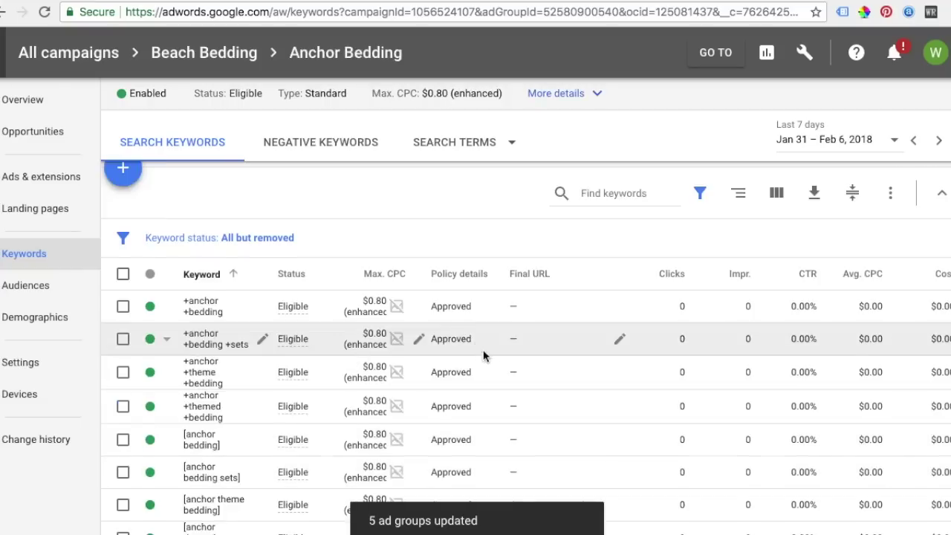
scroll(491, 362, "down", 1)
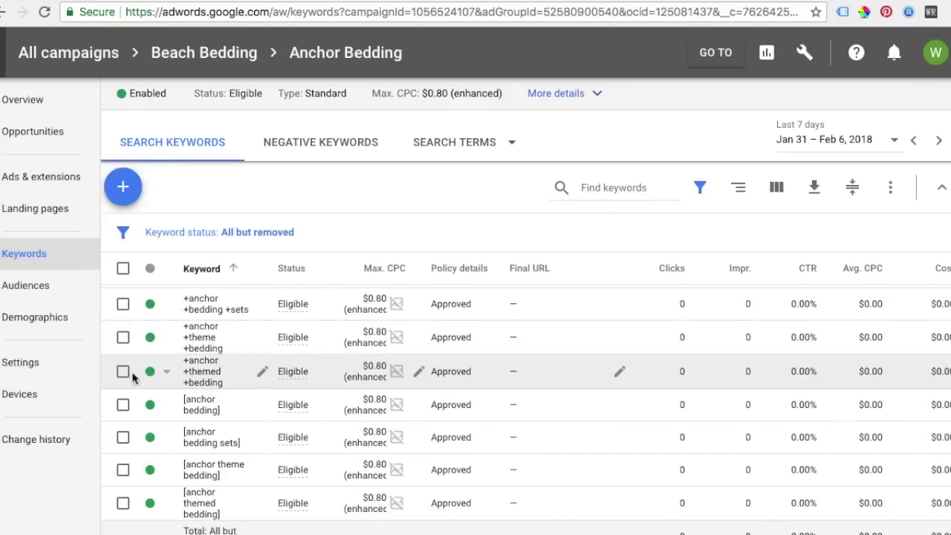
left_click(124, 372)
left_click(123, 337)
left_click(124, 304)
scroll(130, 334, "up", 1)
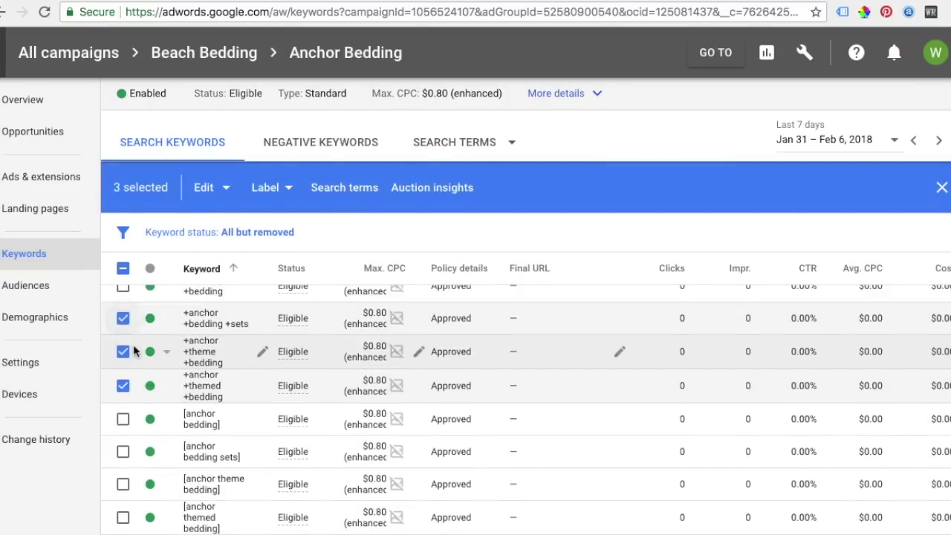
left_click(123, 348)
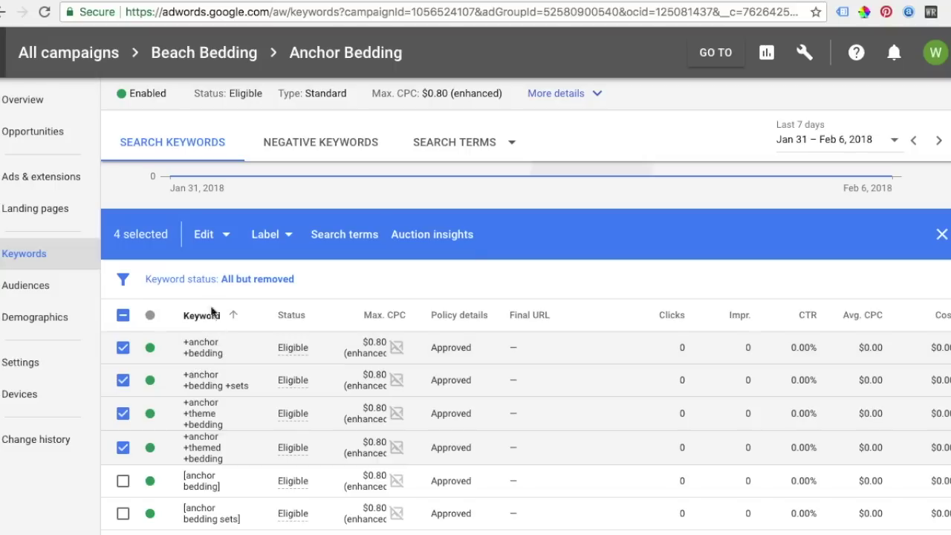
left_click(221, 236)
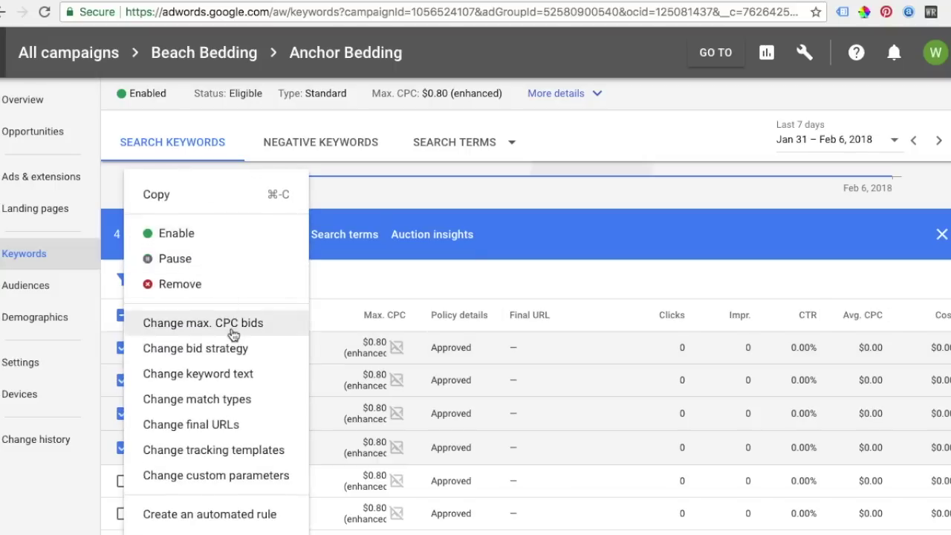
left_click(170, 323)
left_click(412, 221)
type("0.75")
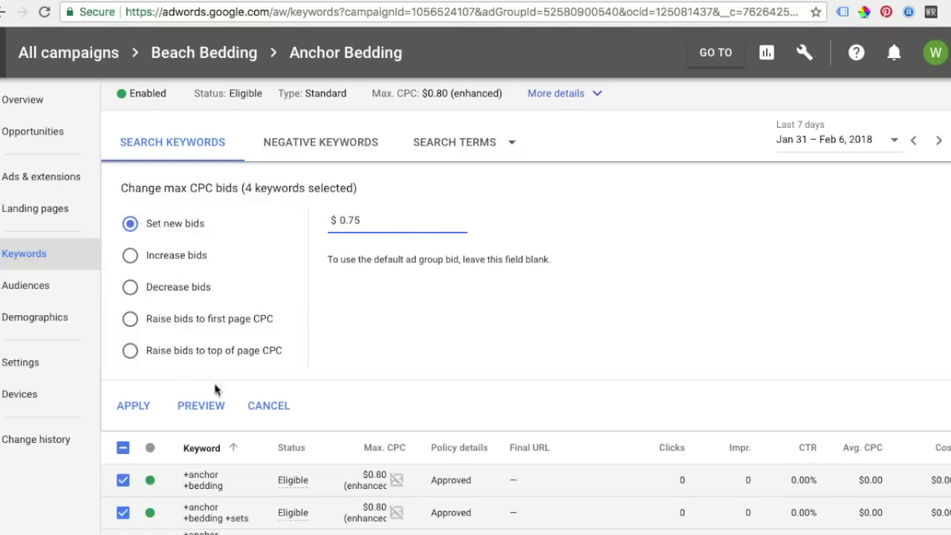
left_click(122, 404)
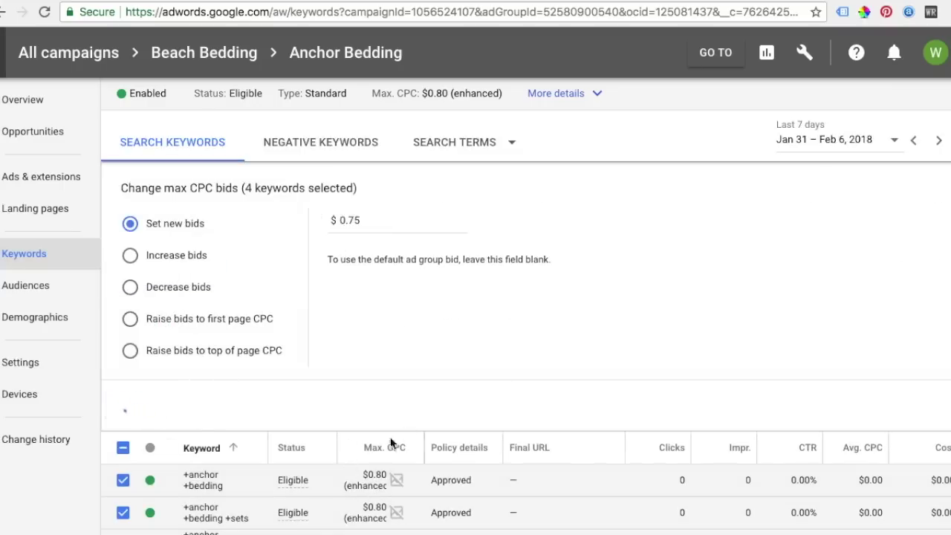
scroll(582, 376, "down", 3)
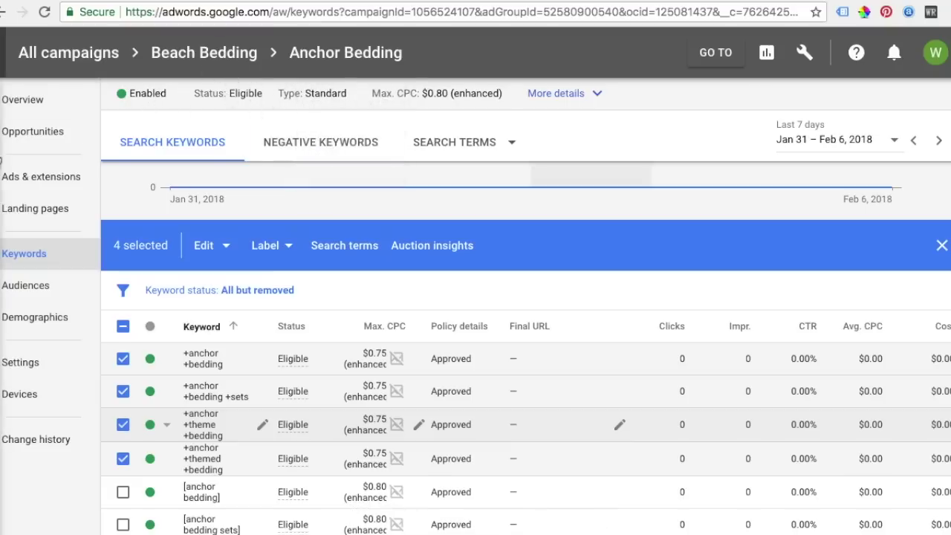
Look over the Anchor Bedding overview and the Coastal Bedding and Beach Bedding Sets page on beachfrontdecor.com, and return to AdWords
left_click(14, 103)
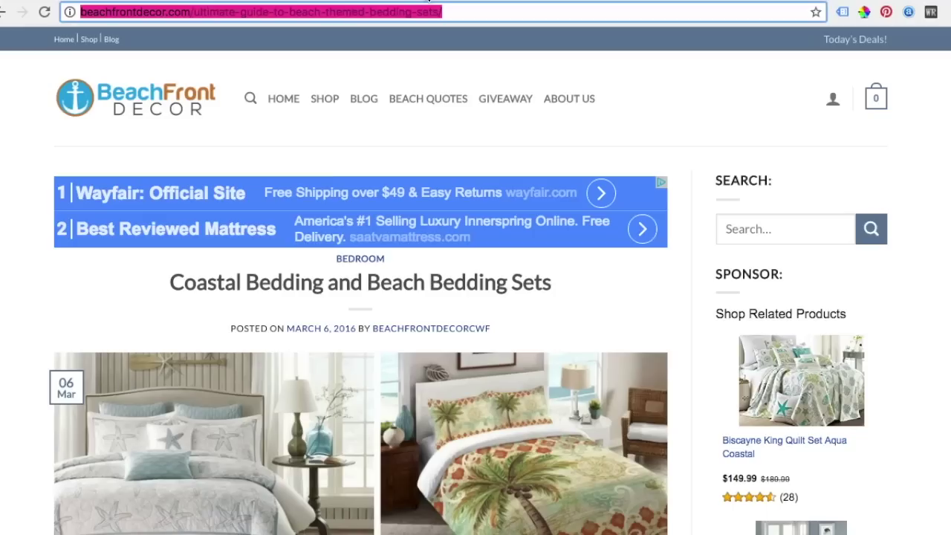
scroll(375, 359, "down", 3)
scroll(364, 342, "down", 8)
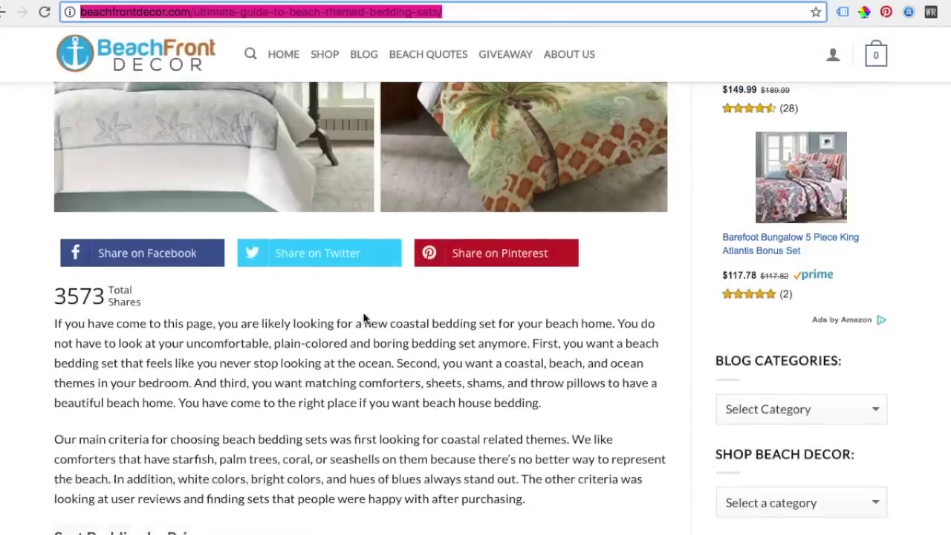
scroll(353, 321, "down", 6)
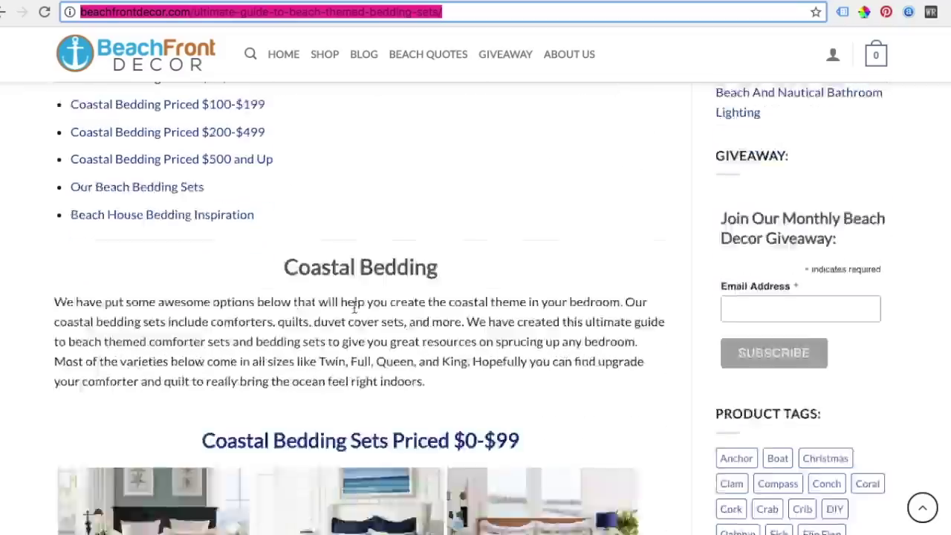
scroll(459, 306, "up", 6)
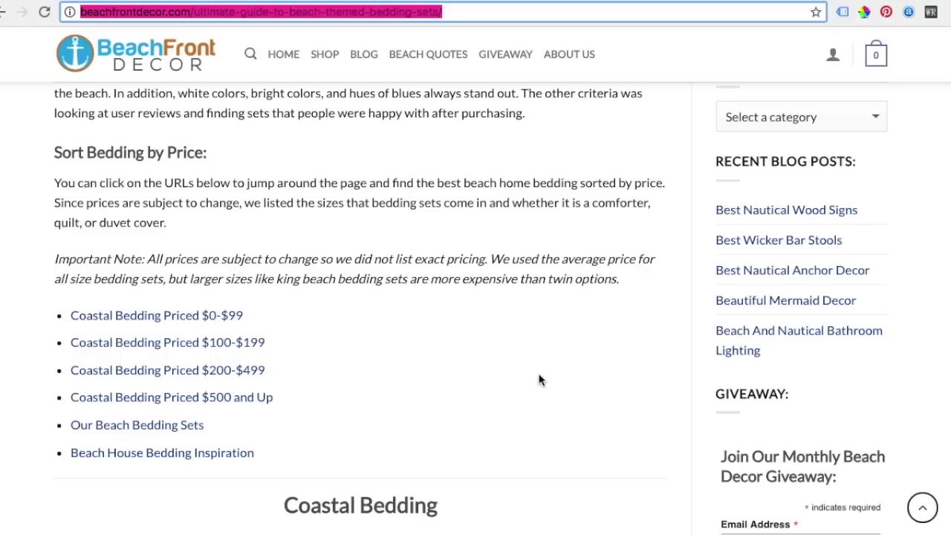
left_click(83, 0)
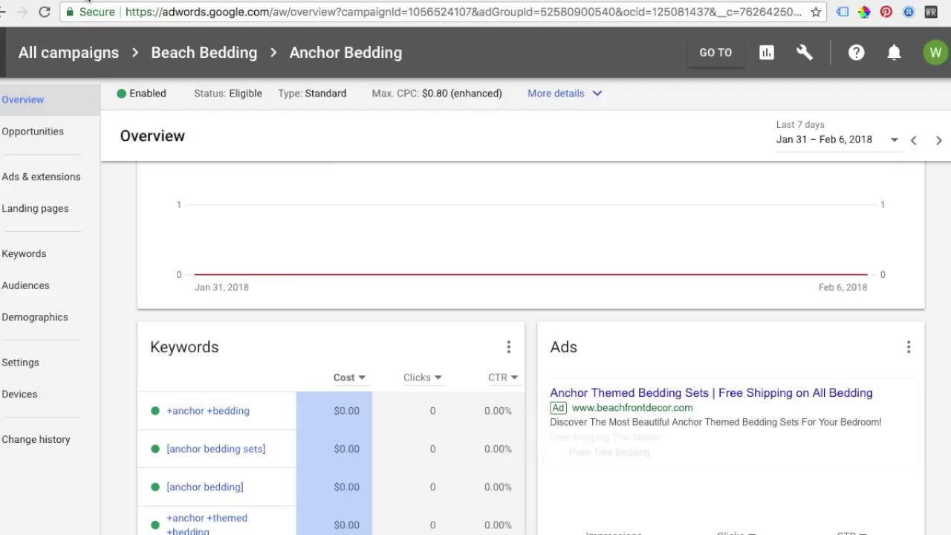